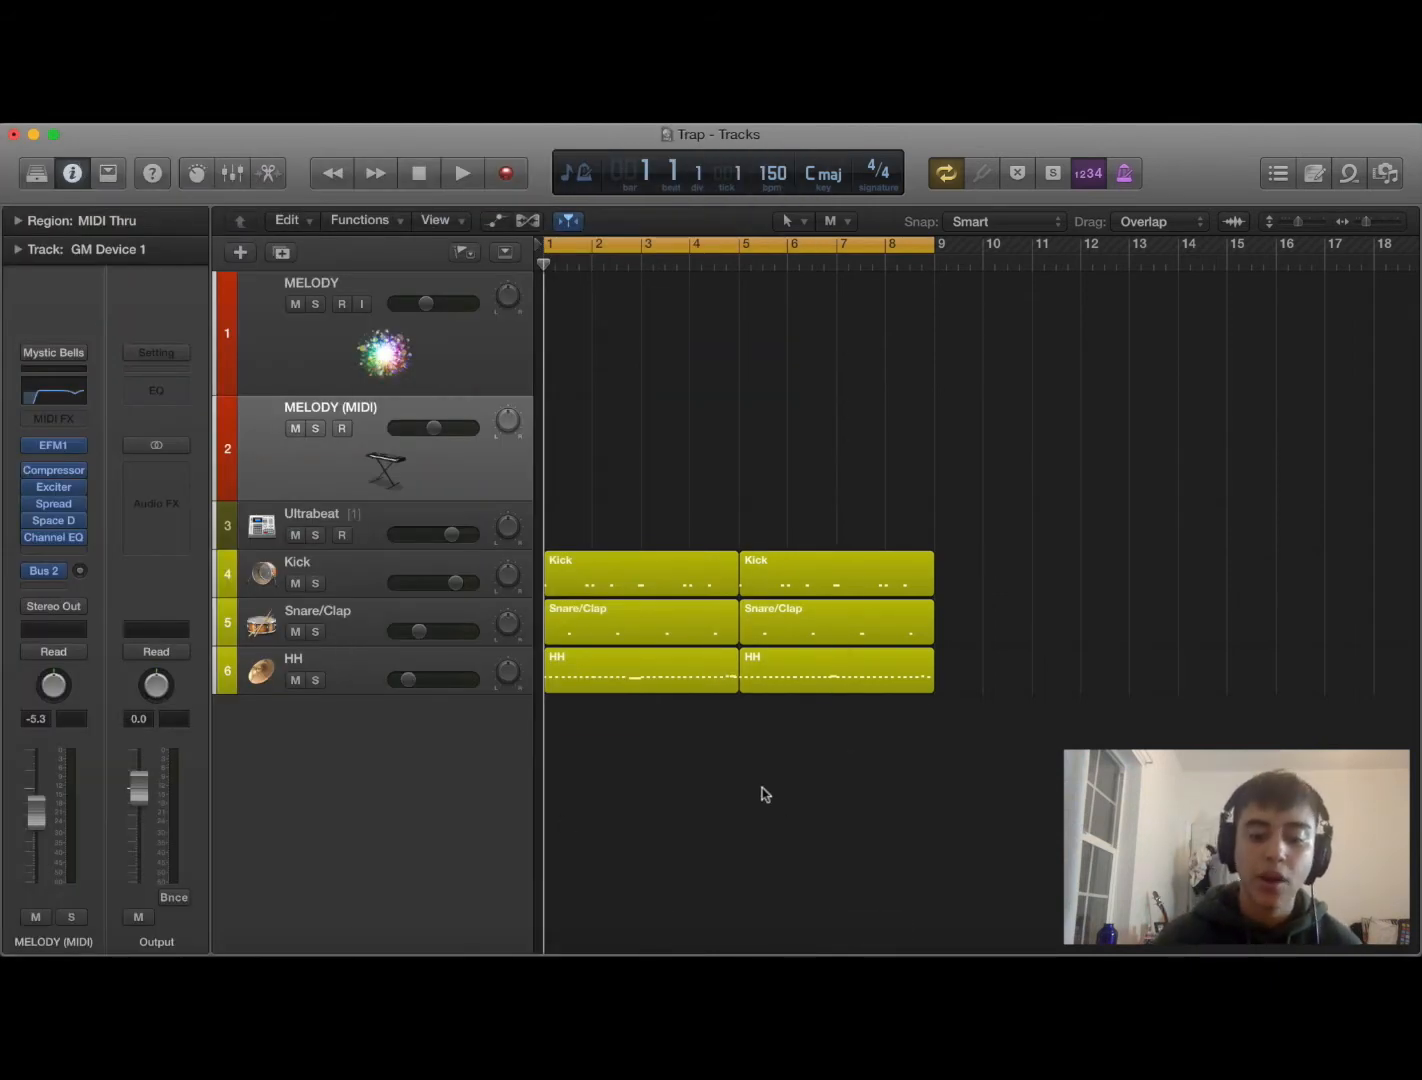
# Step: Play back the Kick, Snare/Clap and HH drum loop from bar 1, stopping around bar 5
pyautogui.press('space')
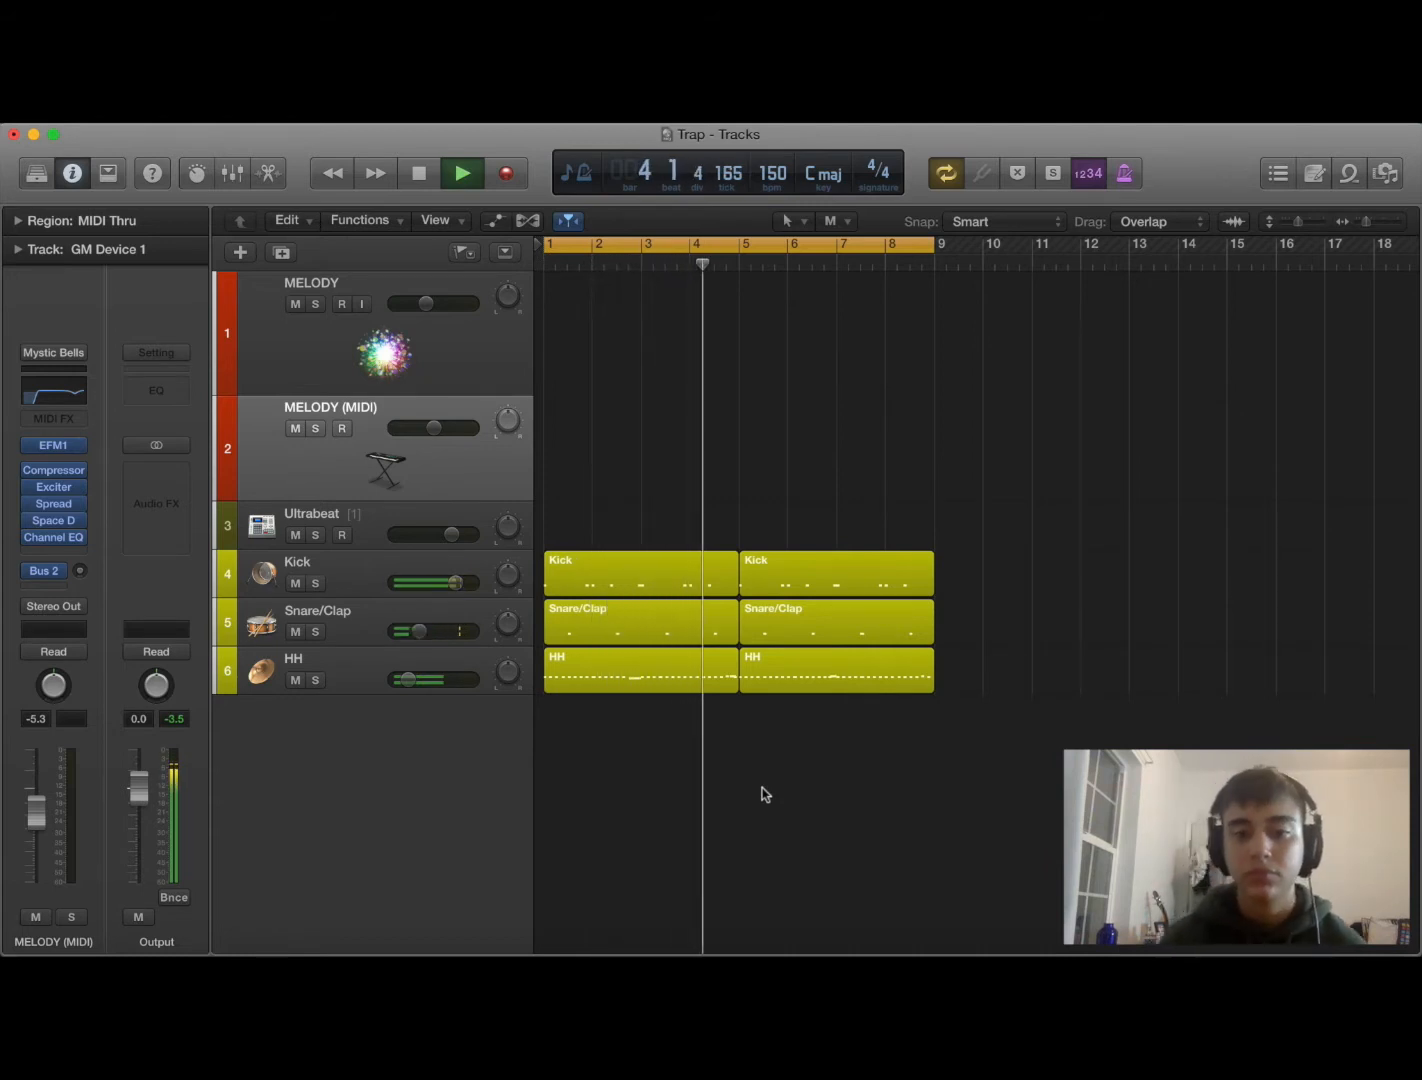
pyautogui.press('space')
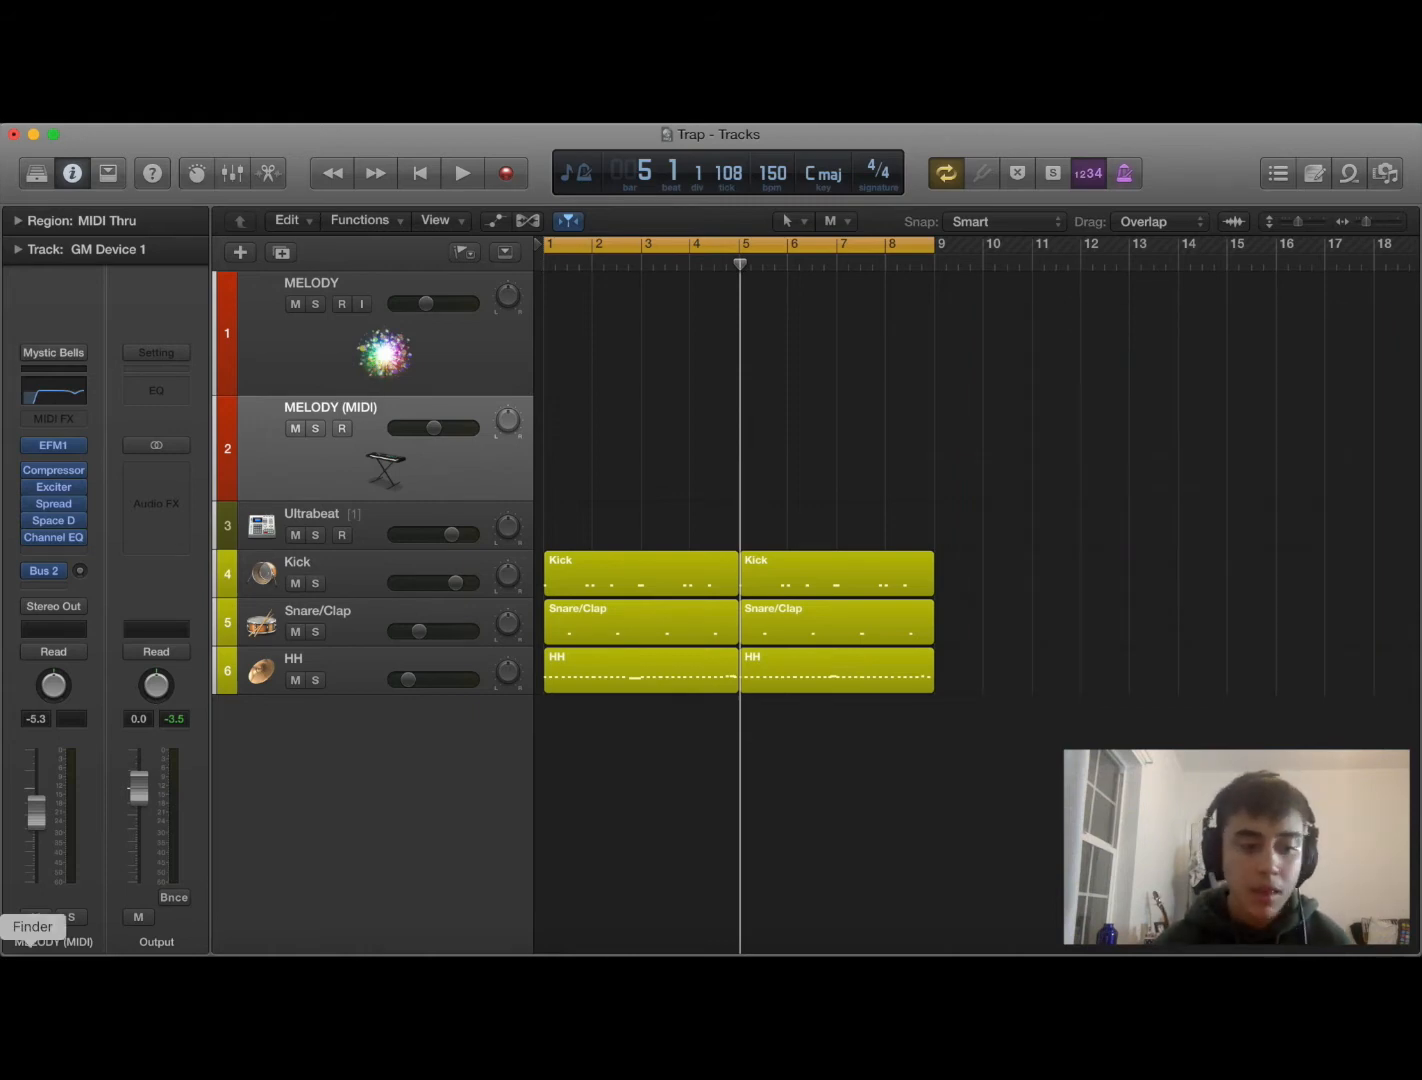
# Step: Switch to Finder and look through the KICKS folder of the Freebie Drum Pack, collapsing it again
pyautogui.click(33, 968)
pyautogui.moveTo(507, 172); pyautogui.dragTo(701, 187)
pyautogui.click(850, 297)
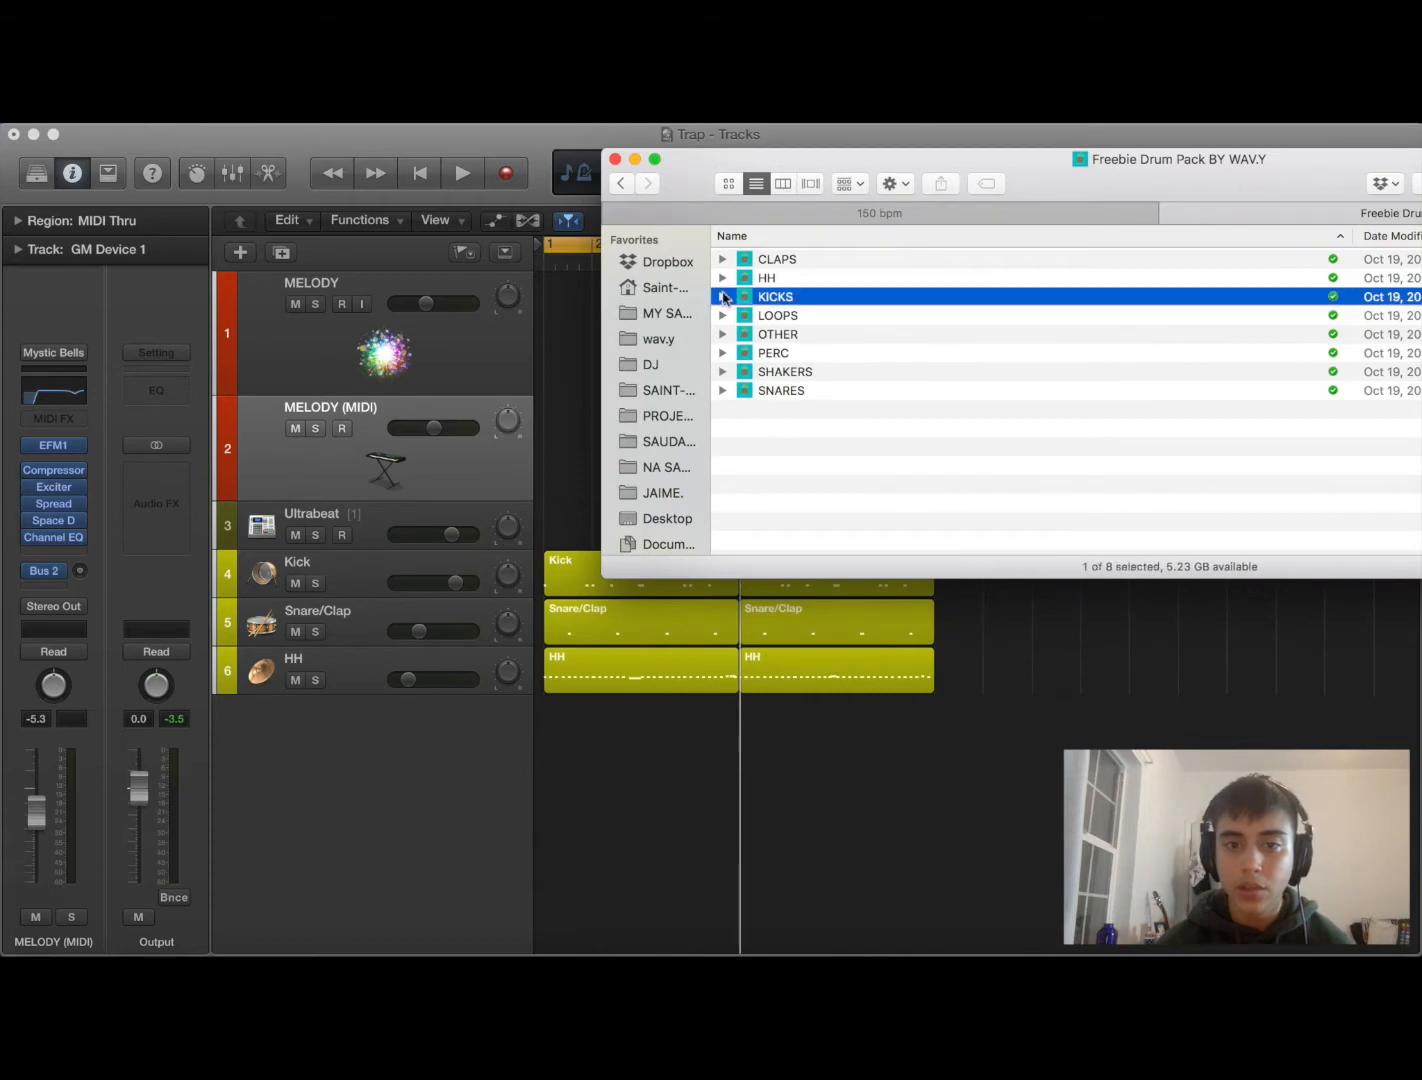
pyautogui.press('Right')
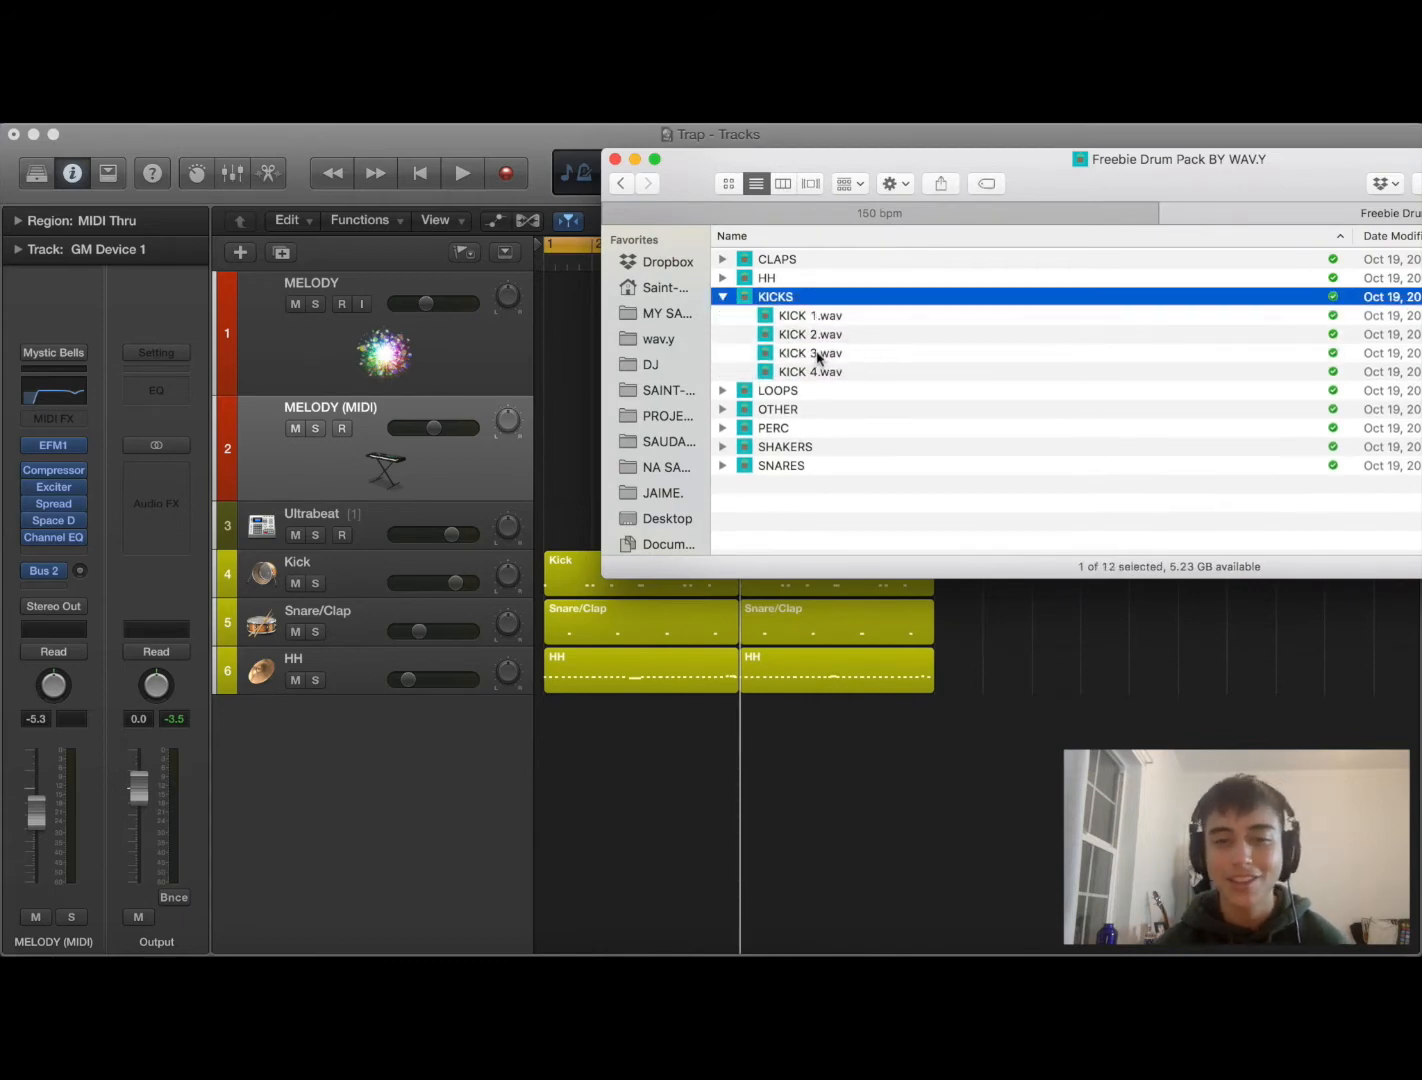
pyautogui.moveTo(816, 355)
pyautogui.mouseDown()
pyautogui.moveTo(740, 365)
pyautogui.moveTo(808, 363)
pyautogui.mouseUp()
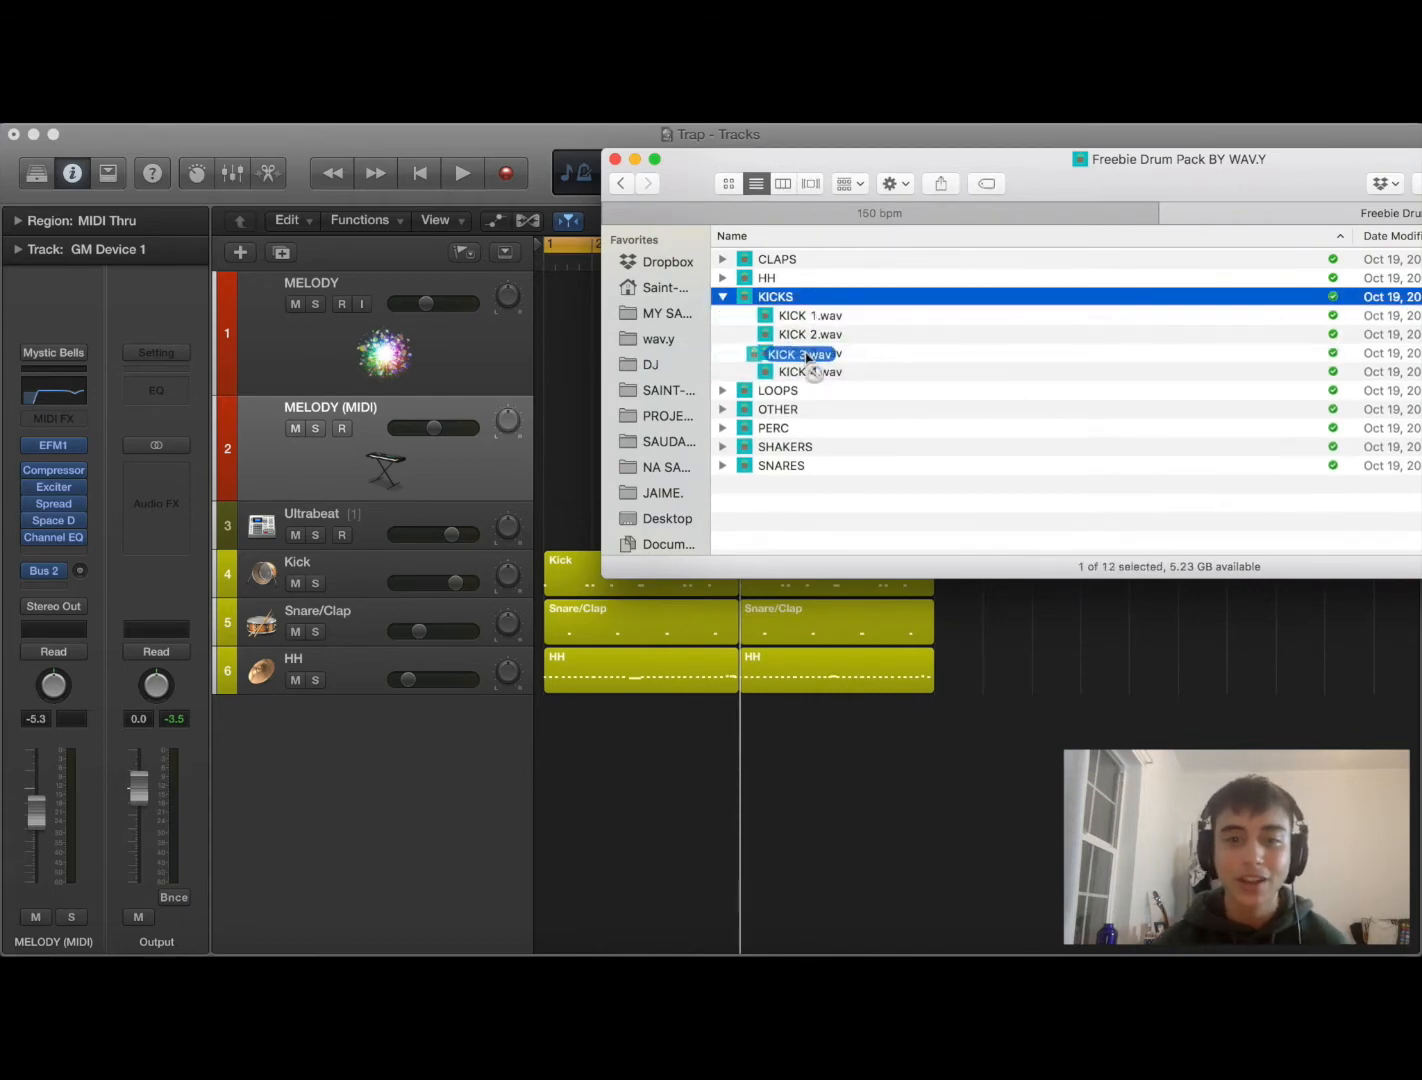
pyautogui.click(724, 296)
pyautogui.moveTo(680, 190); pyautogui.dragTo(550, 237)
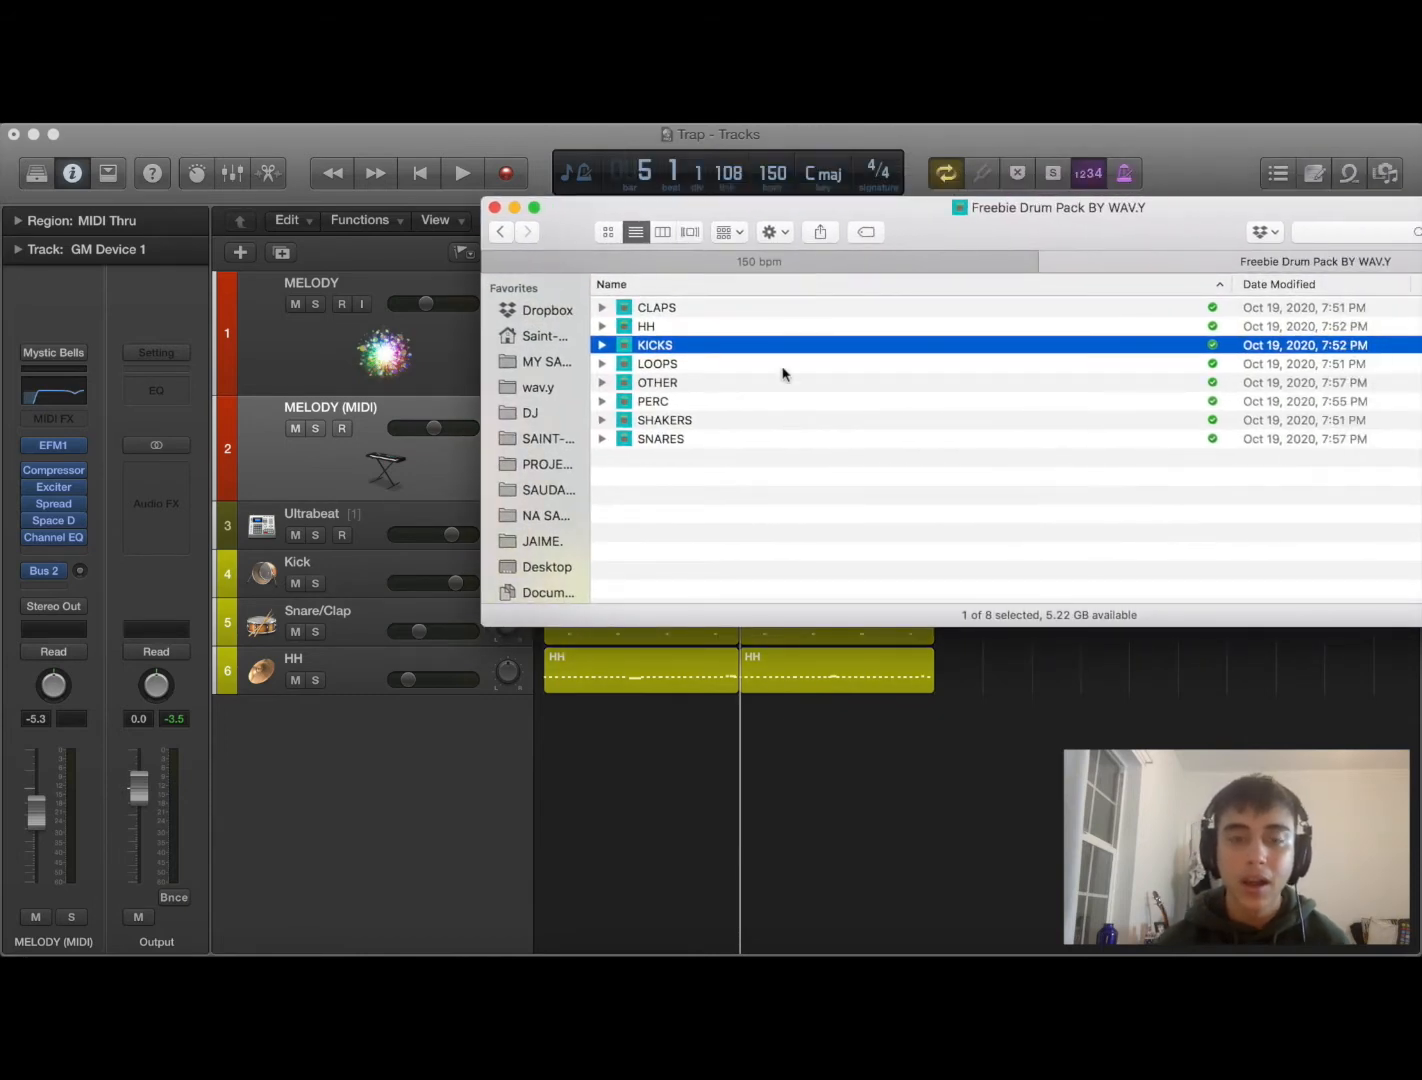
# Step: Look through the WAV and MIDI melody loops in the 150 bpm folder
pyautogui.click(721, 268)
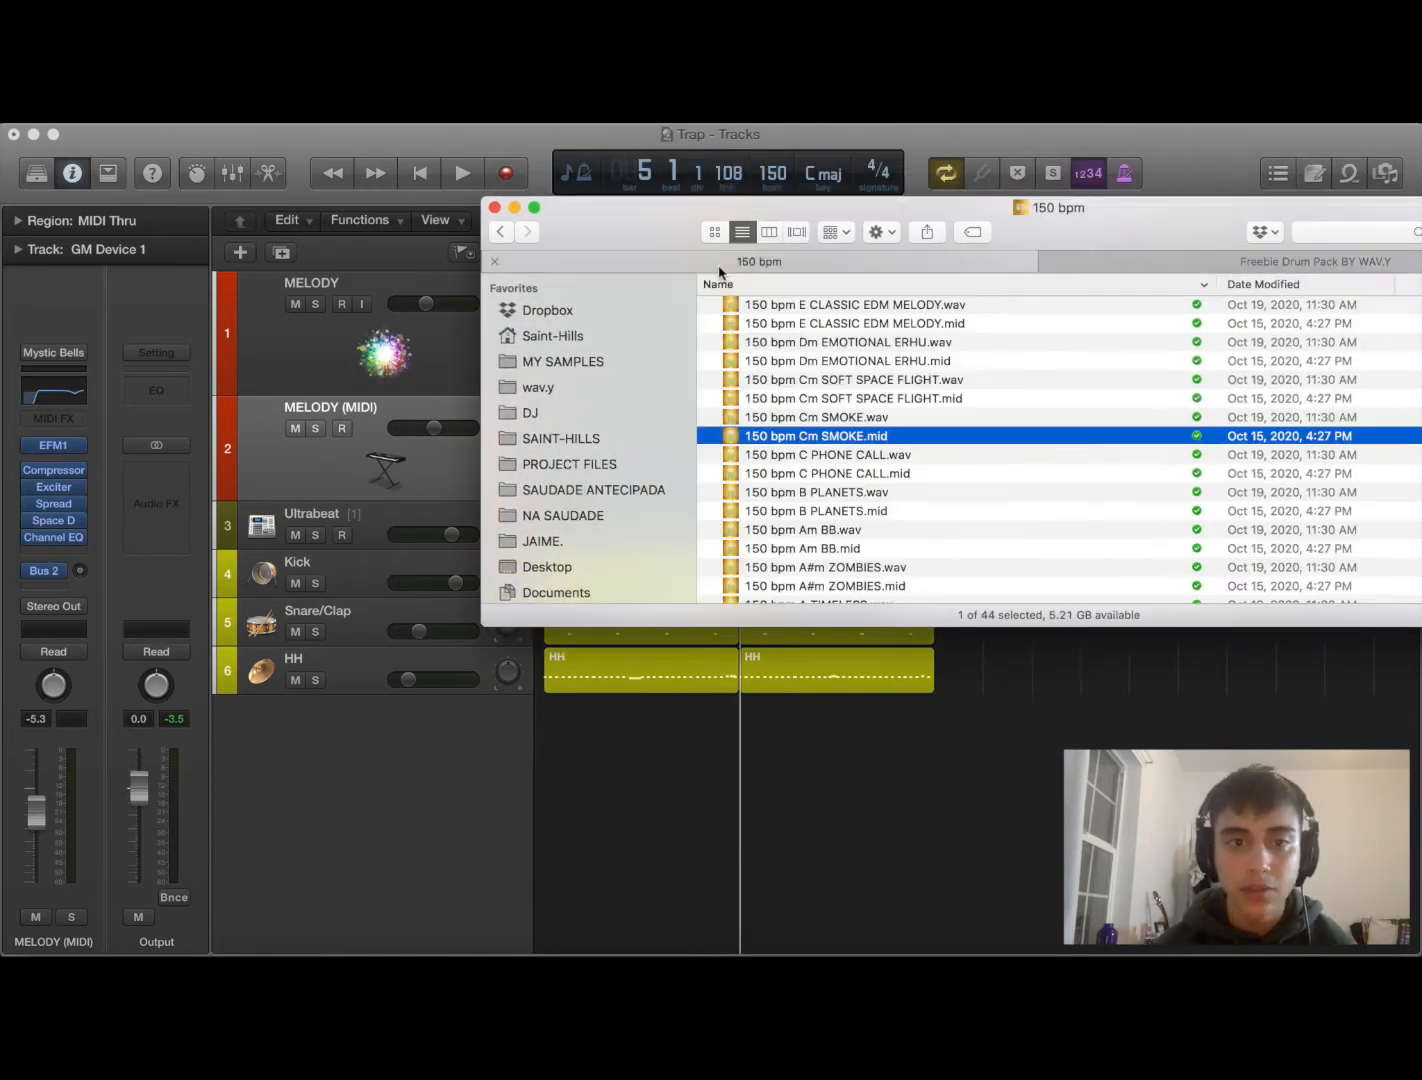
pyautogui.moveTo(721, 209); pyautogui.dragTo(873, 136)
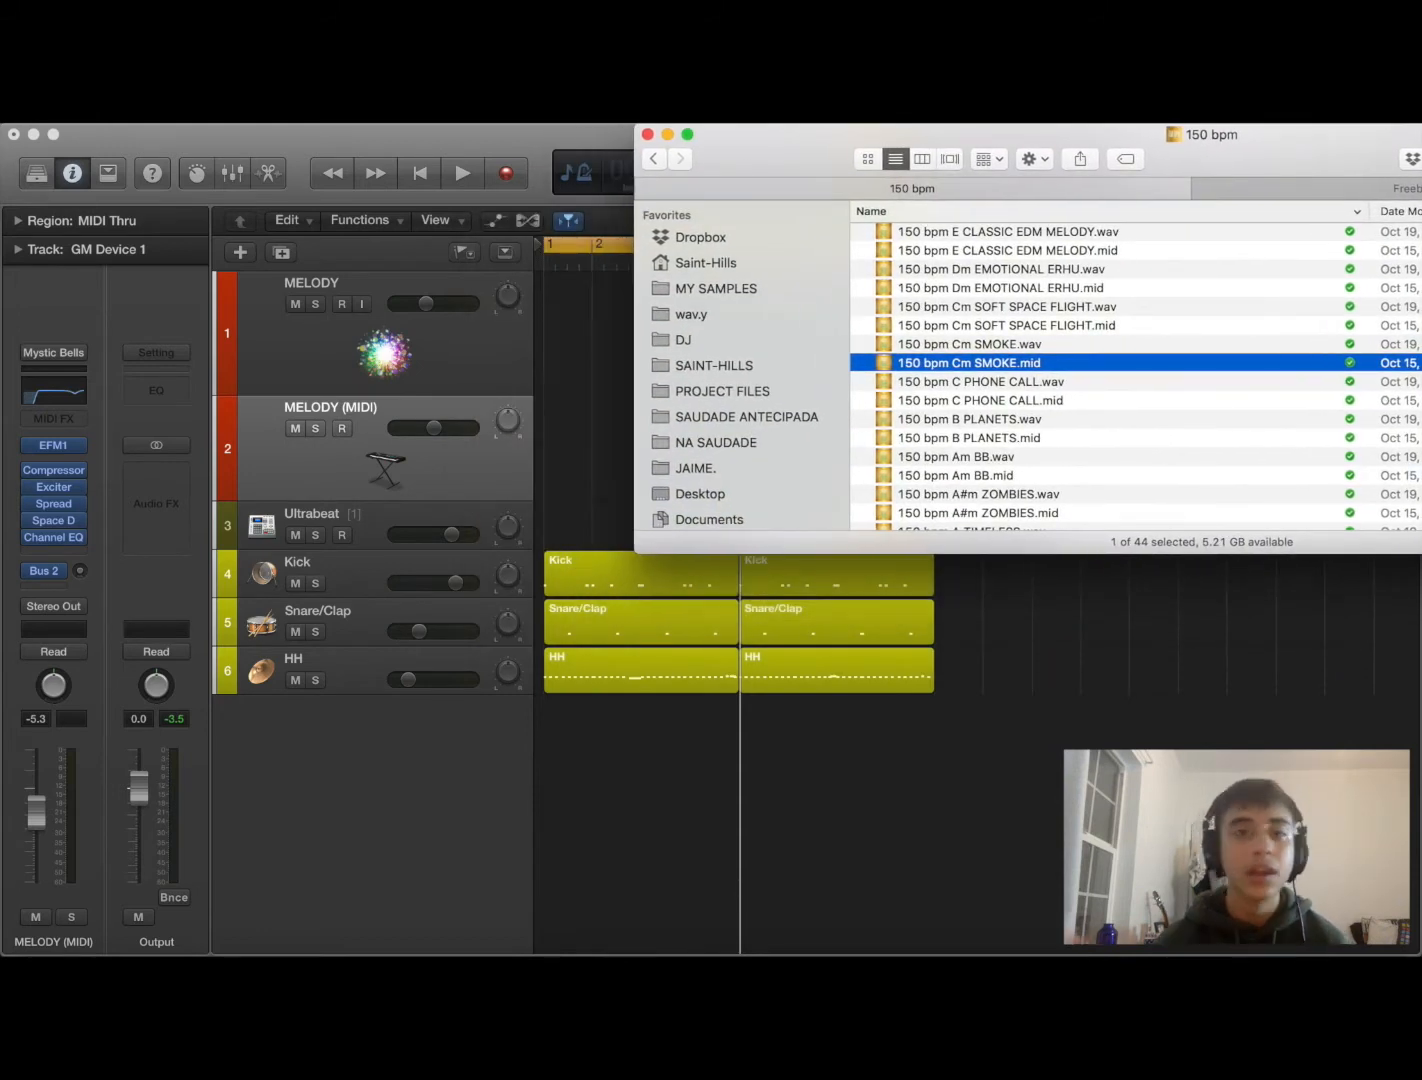
pyautogui.scroll(10, 1007, 335)
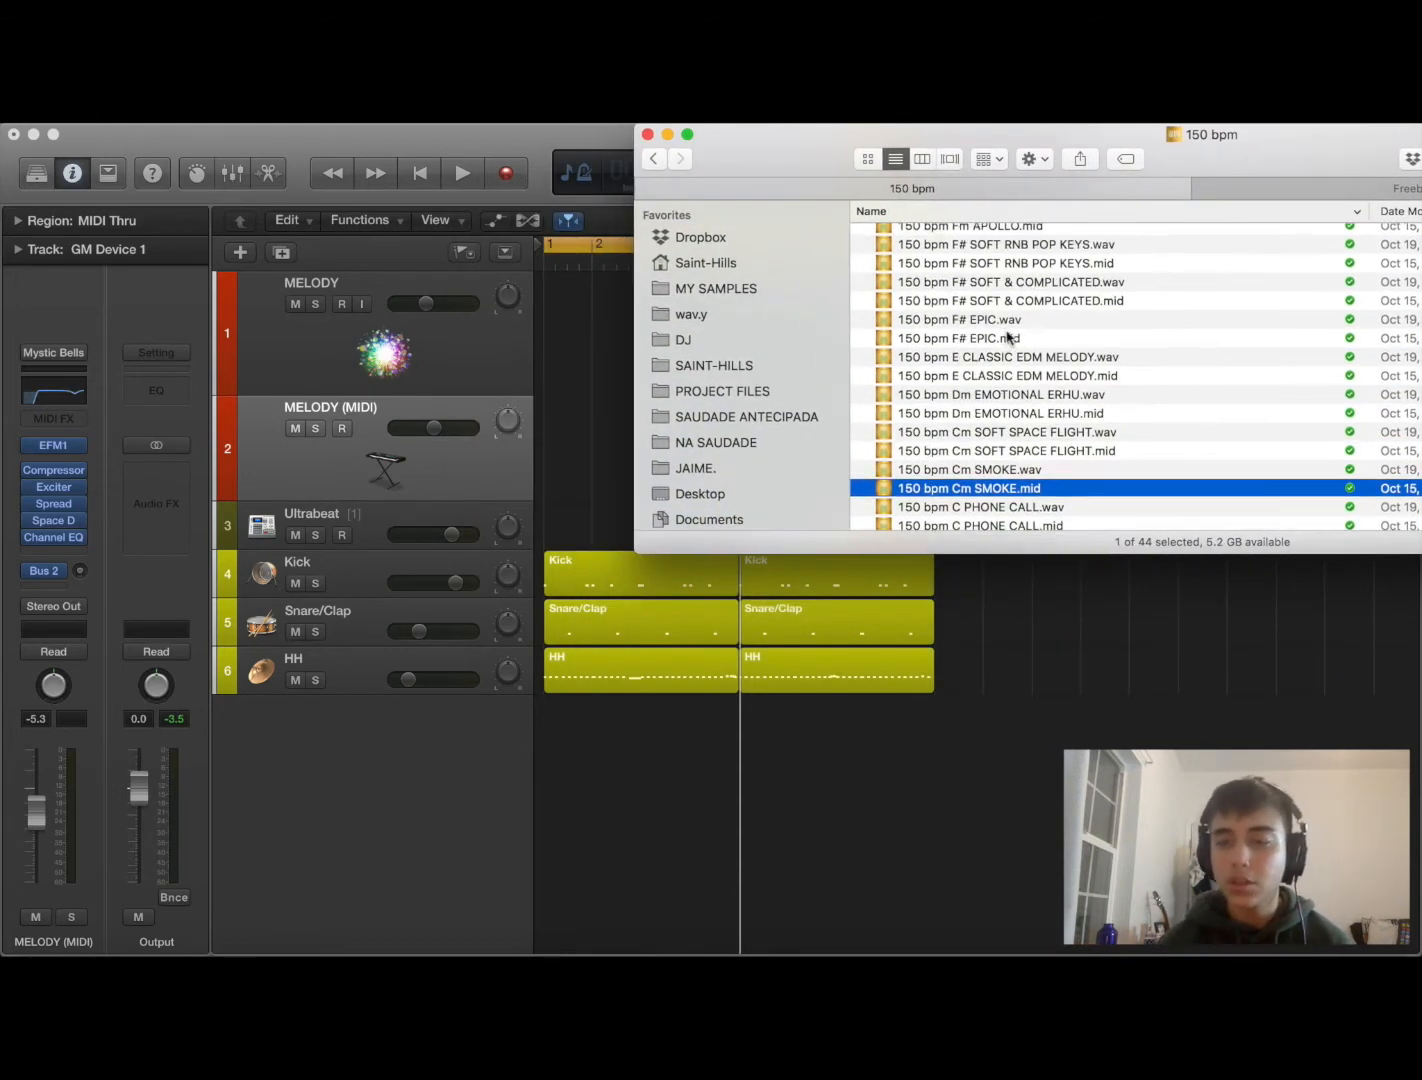
pyautogui.click(1006, 330)
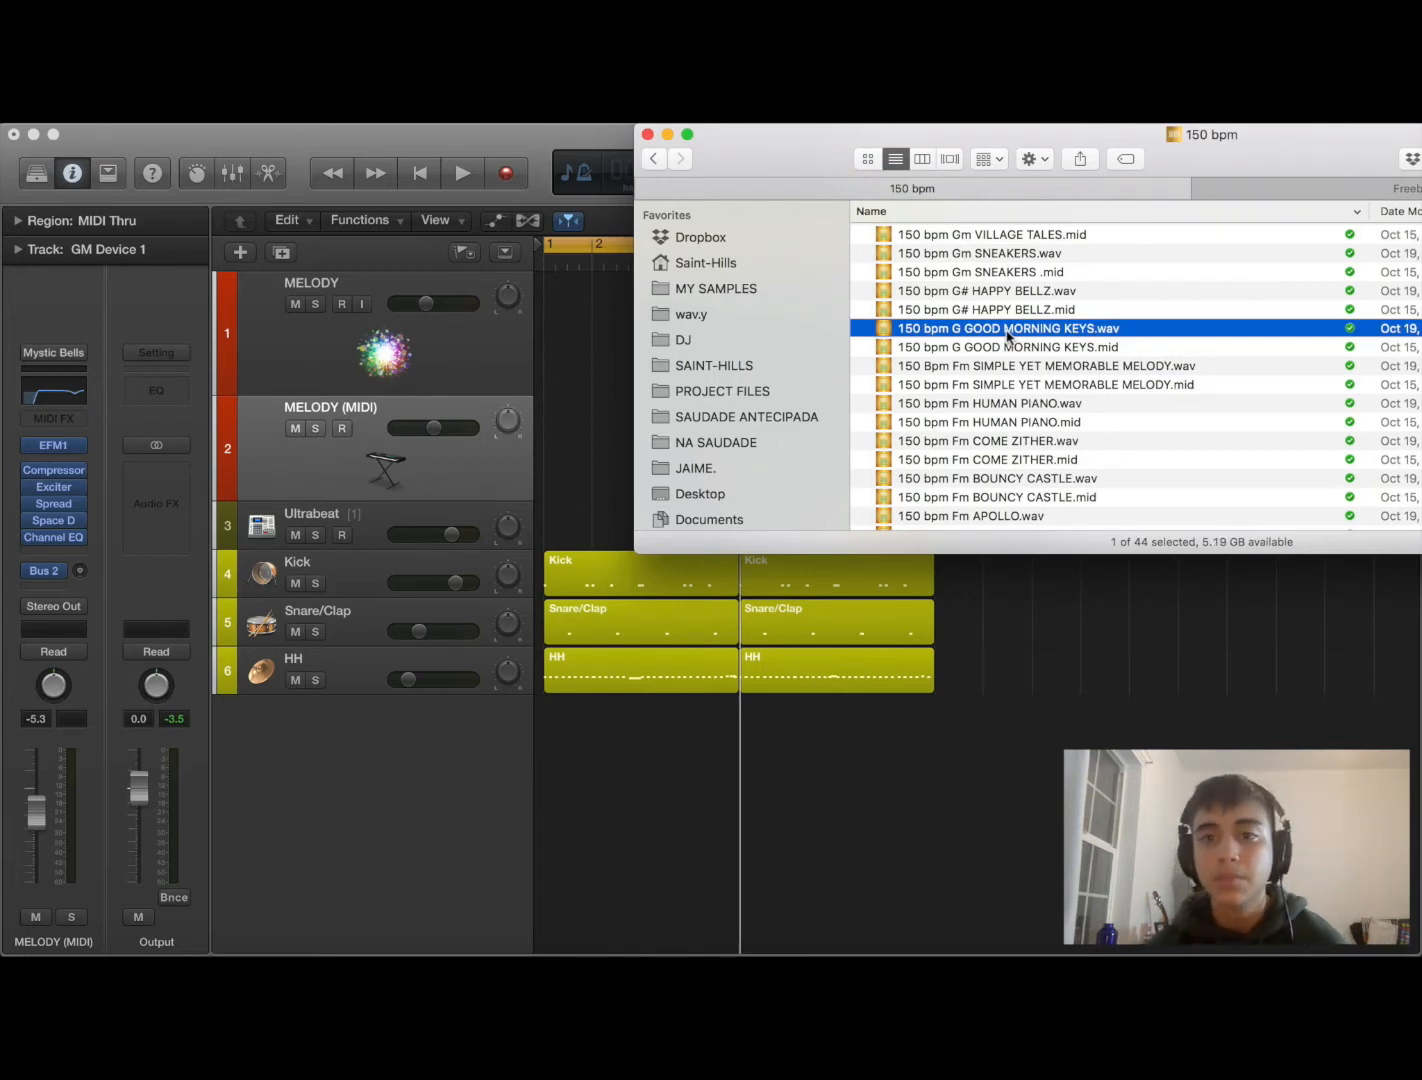
pyautogui.scroll(-2, 1007, 335)
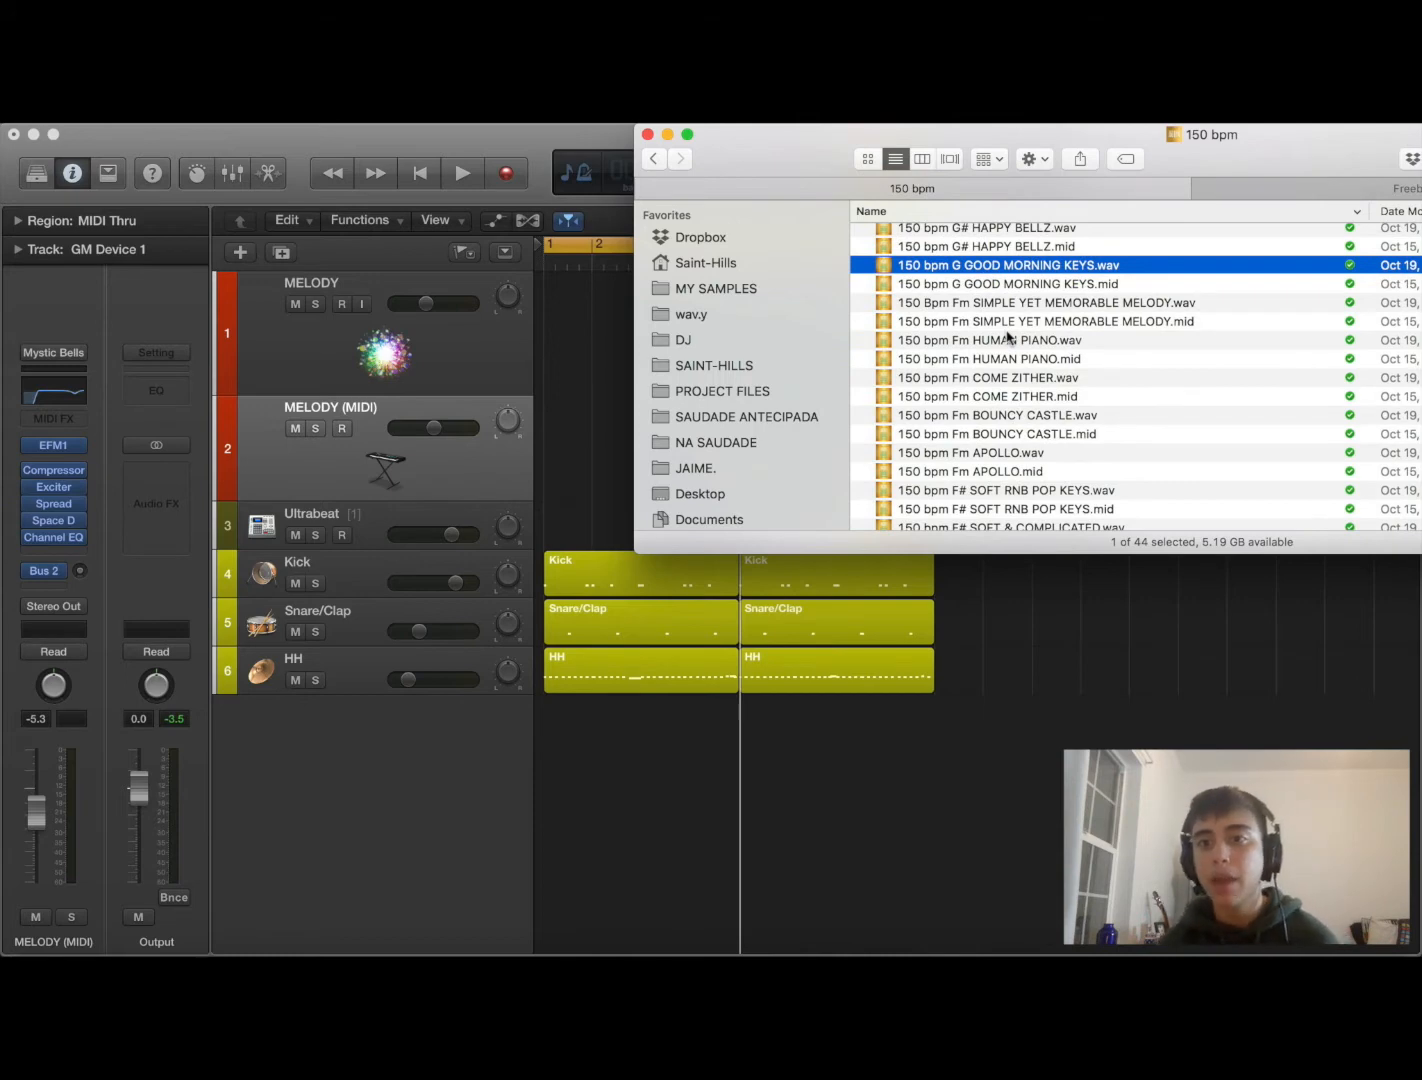
pyautogui.scroll(-4, 1006, 336)
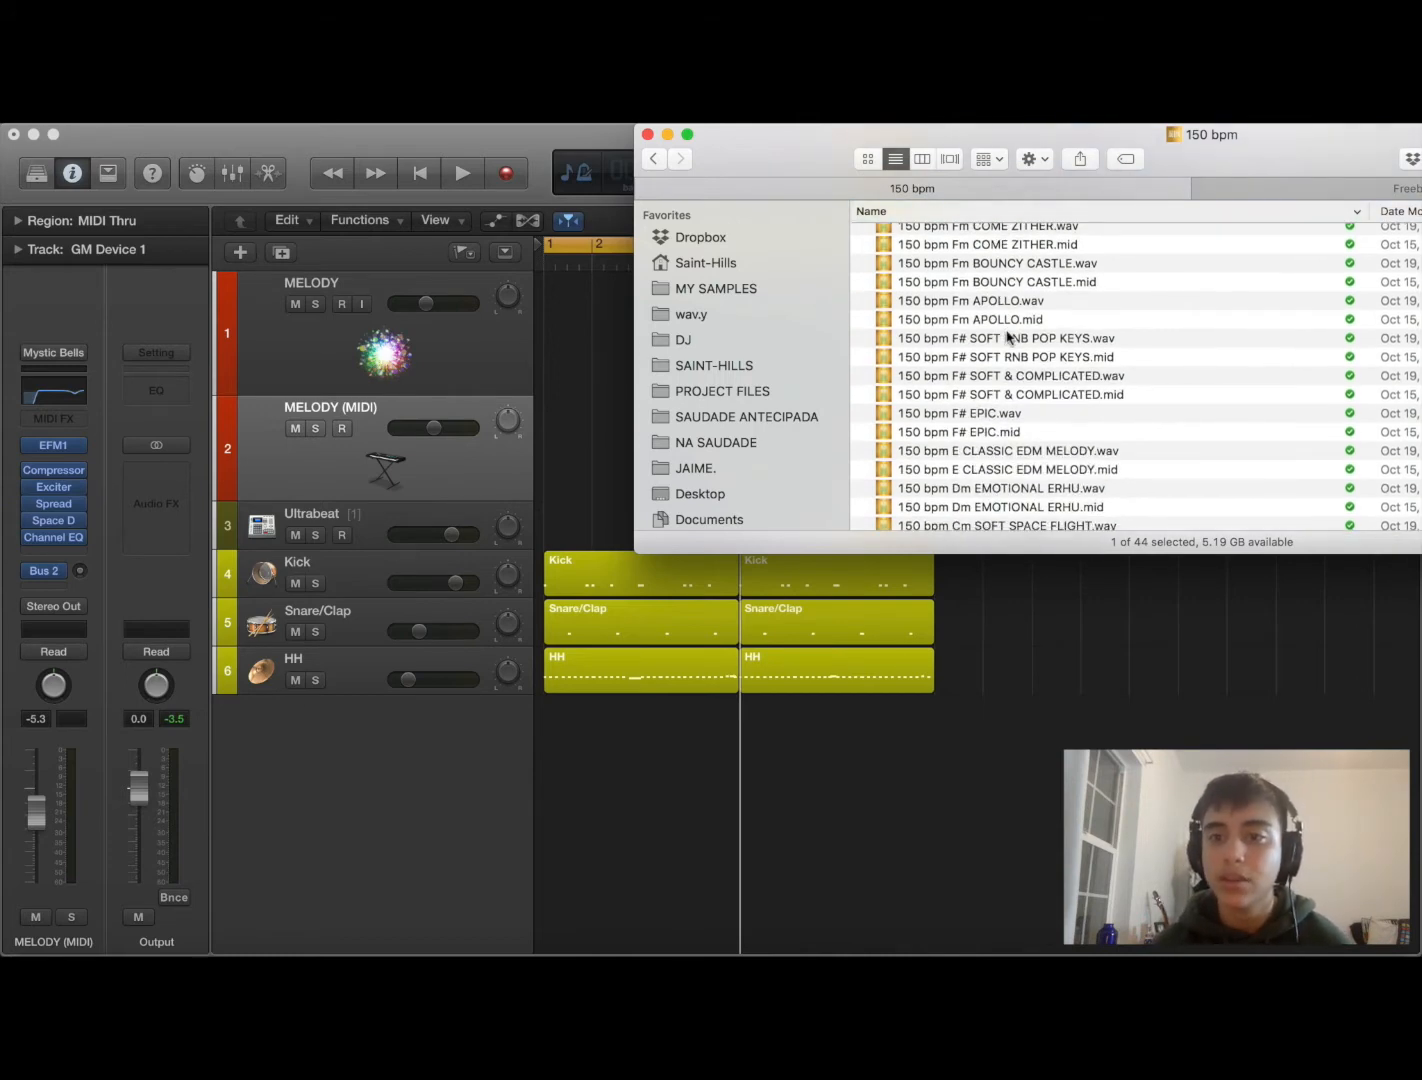
pyautogui.scroll(-2, 1006, 338)
pyautogui.scroll(-3, 982, 425)
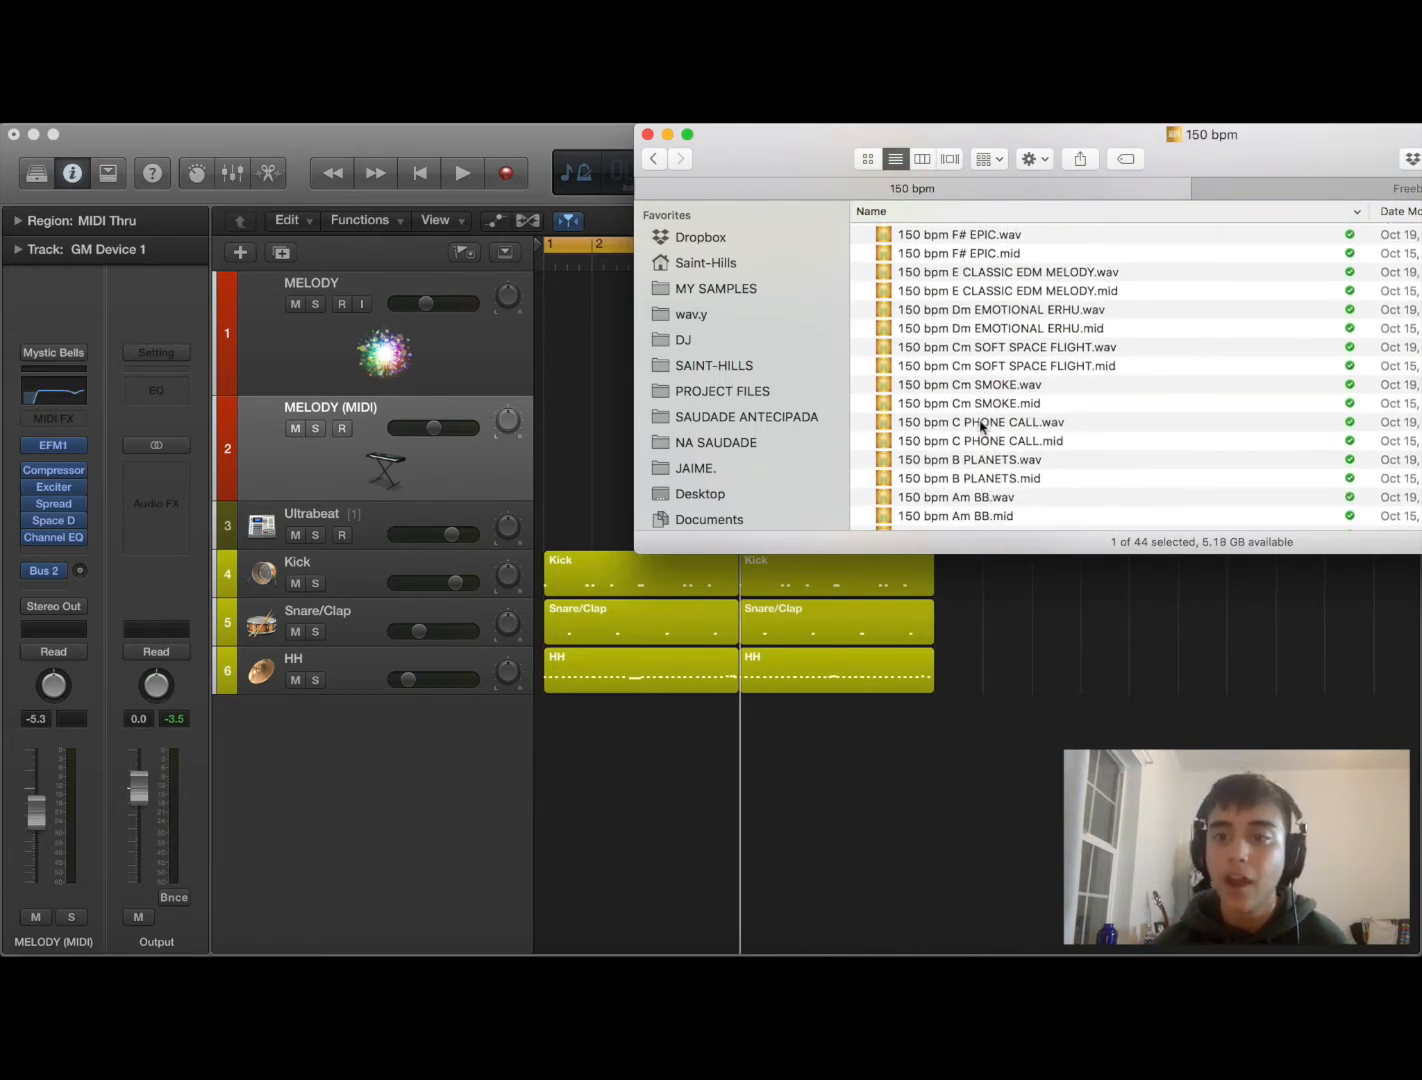
pyautogui.scroll(1, 982, 425)
# Step: Check the Trap project's tempo and preview the melody file 150 bpm Cm SMOKE.wav in Finder
pyautogui.click(982, 412)
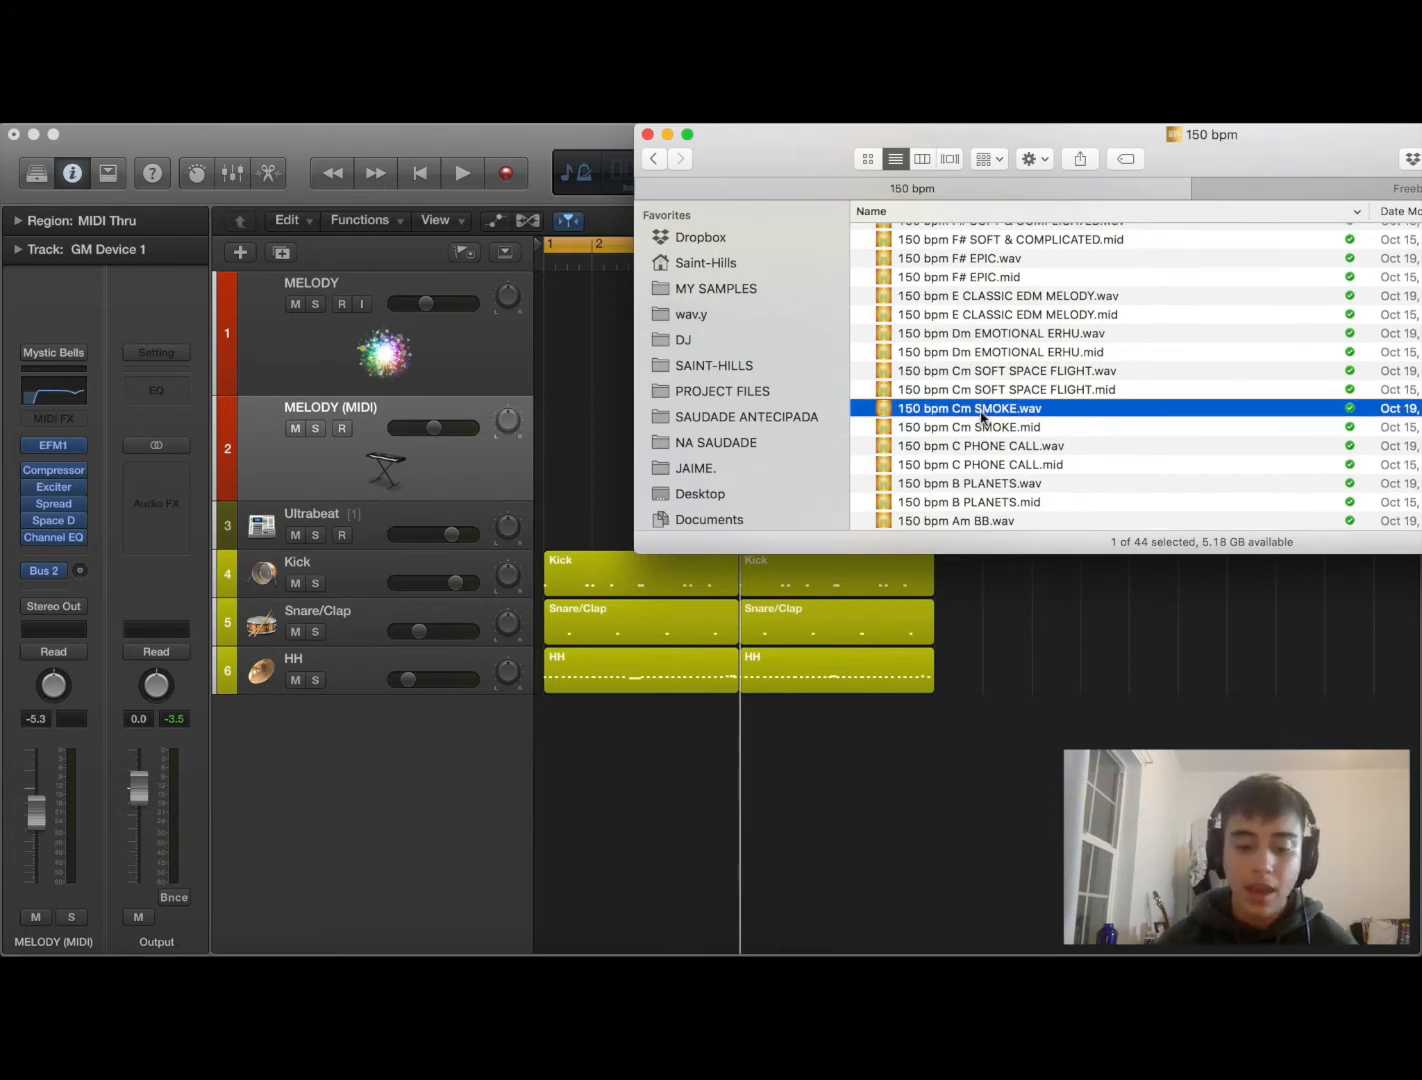
pyautogui.click(552, 342)
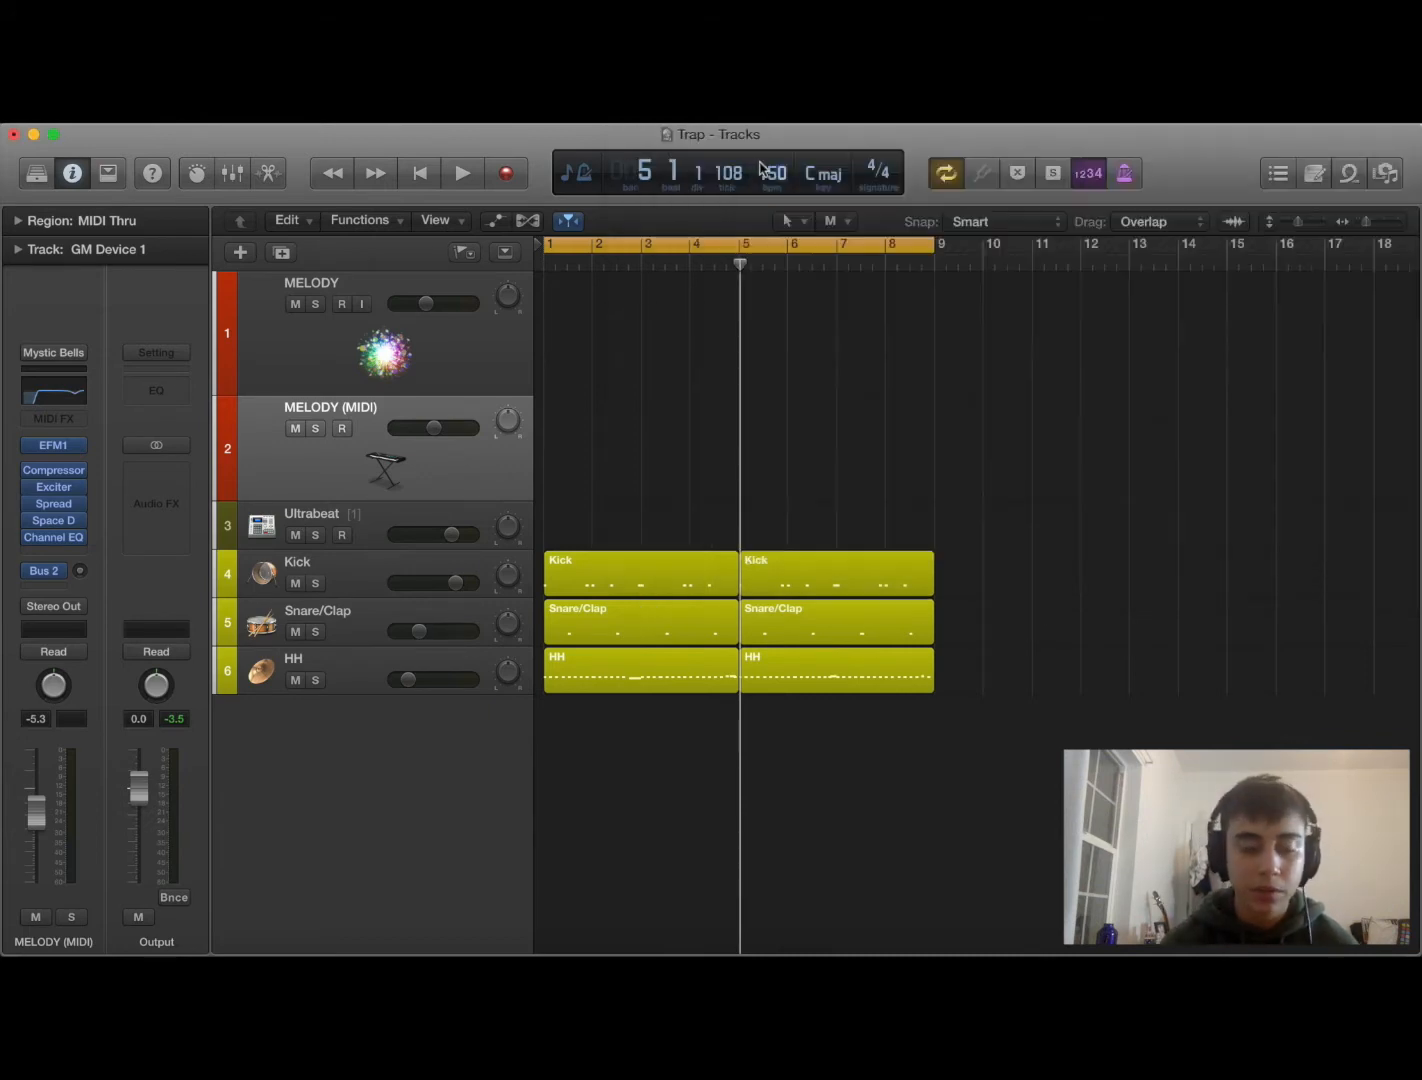
pyautogui.click(31, 970)
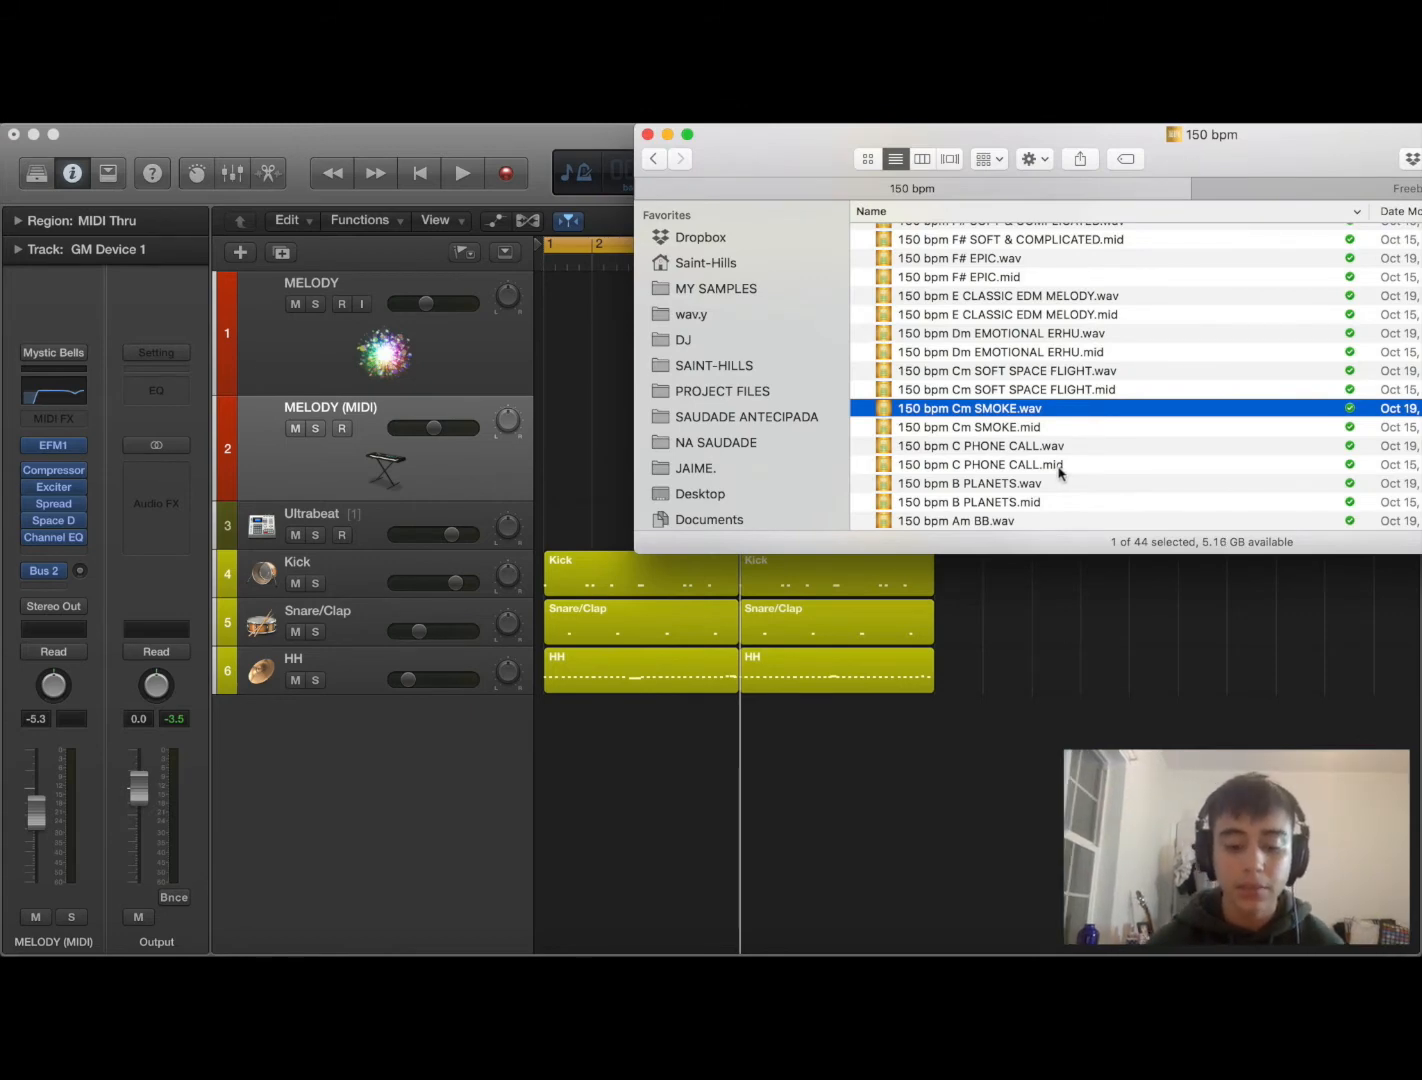
pyautogui.press('space')
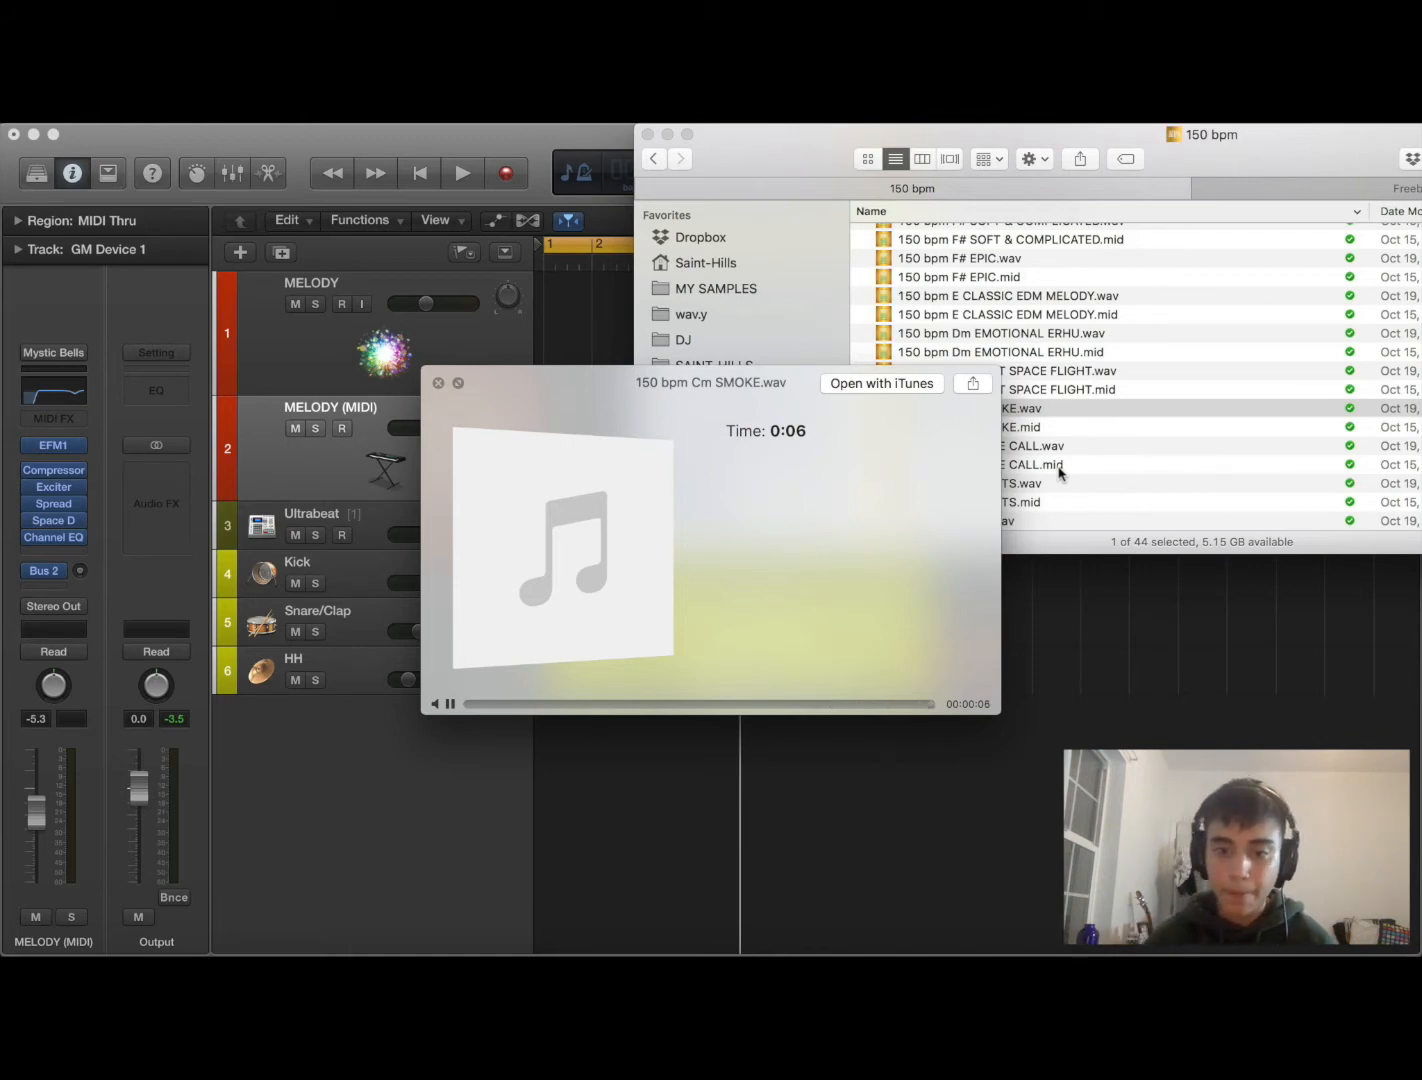
pyautogui.press('space')
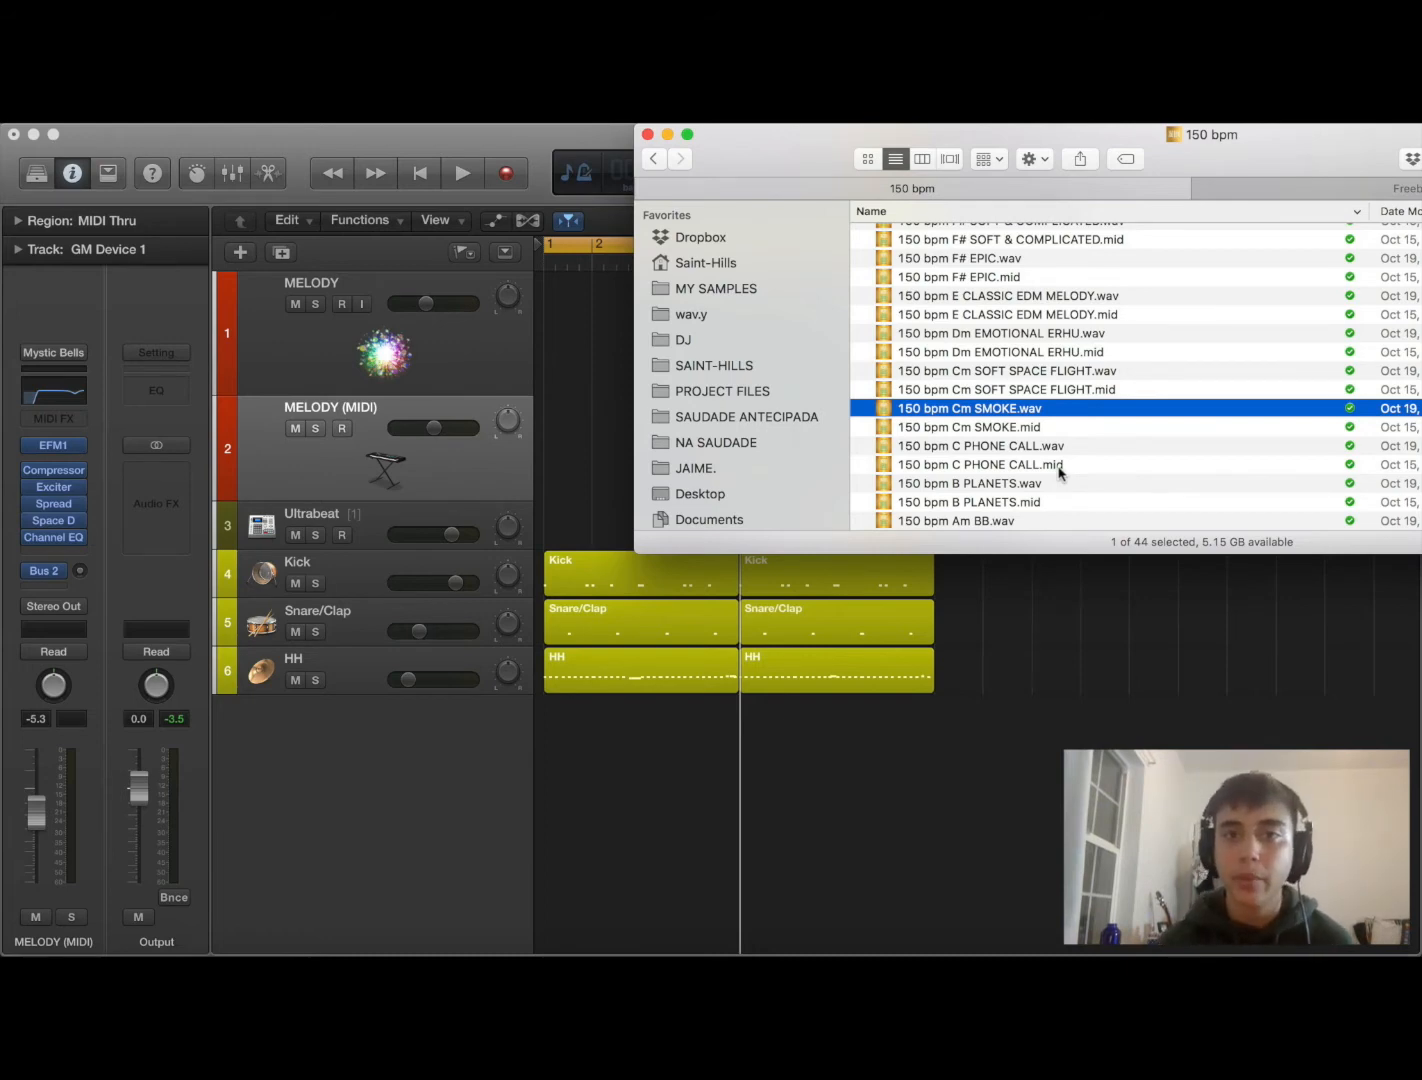
# Step: Place 150 bpm Cm SMOKE.mid on the MELODY (MIDI) track at bar 1, with a second copy at bar 5
pyautogui.moveTo(750, 166); pyautogui.dragTo(987, 165)
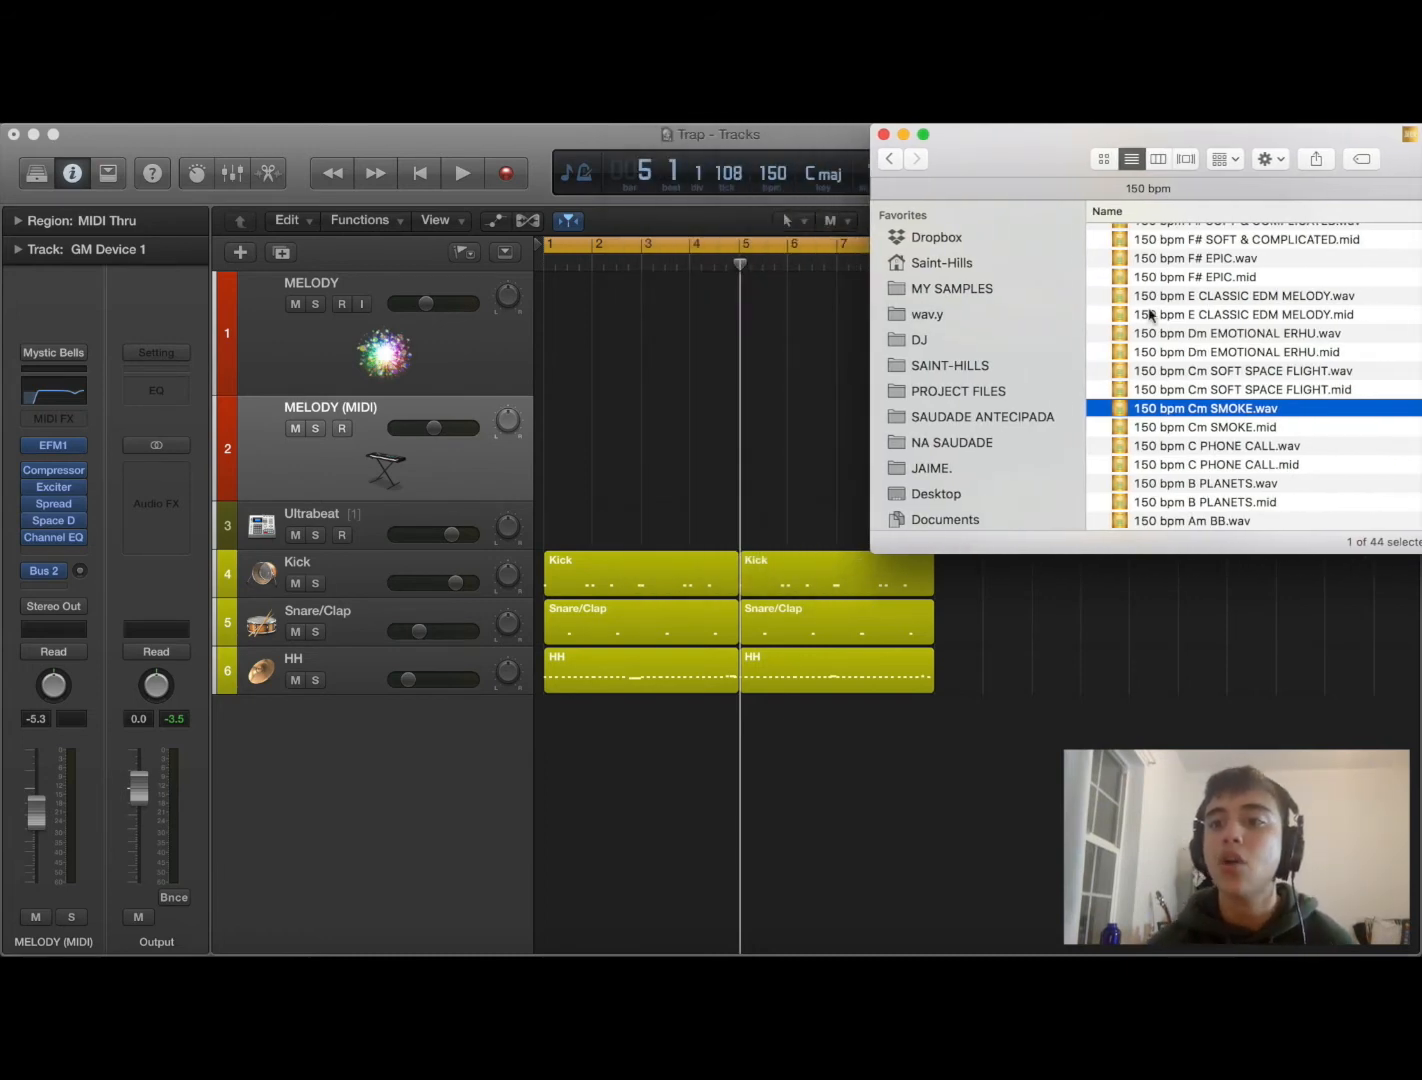
pyautogui.click(1170, 432)
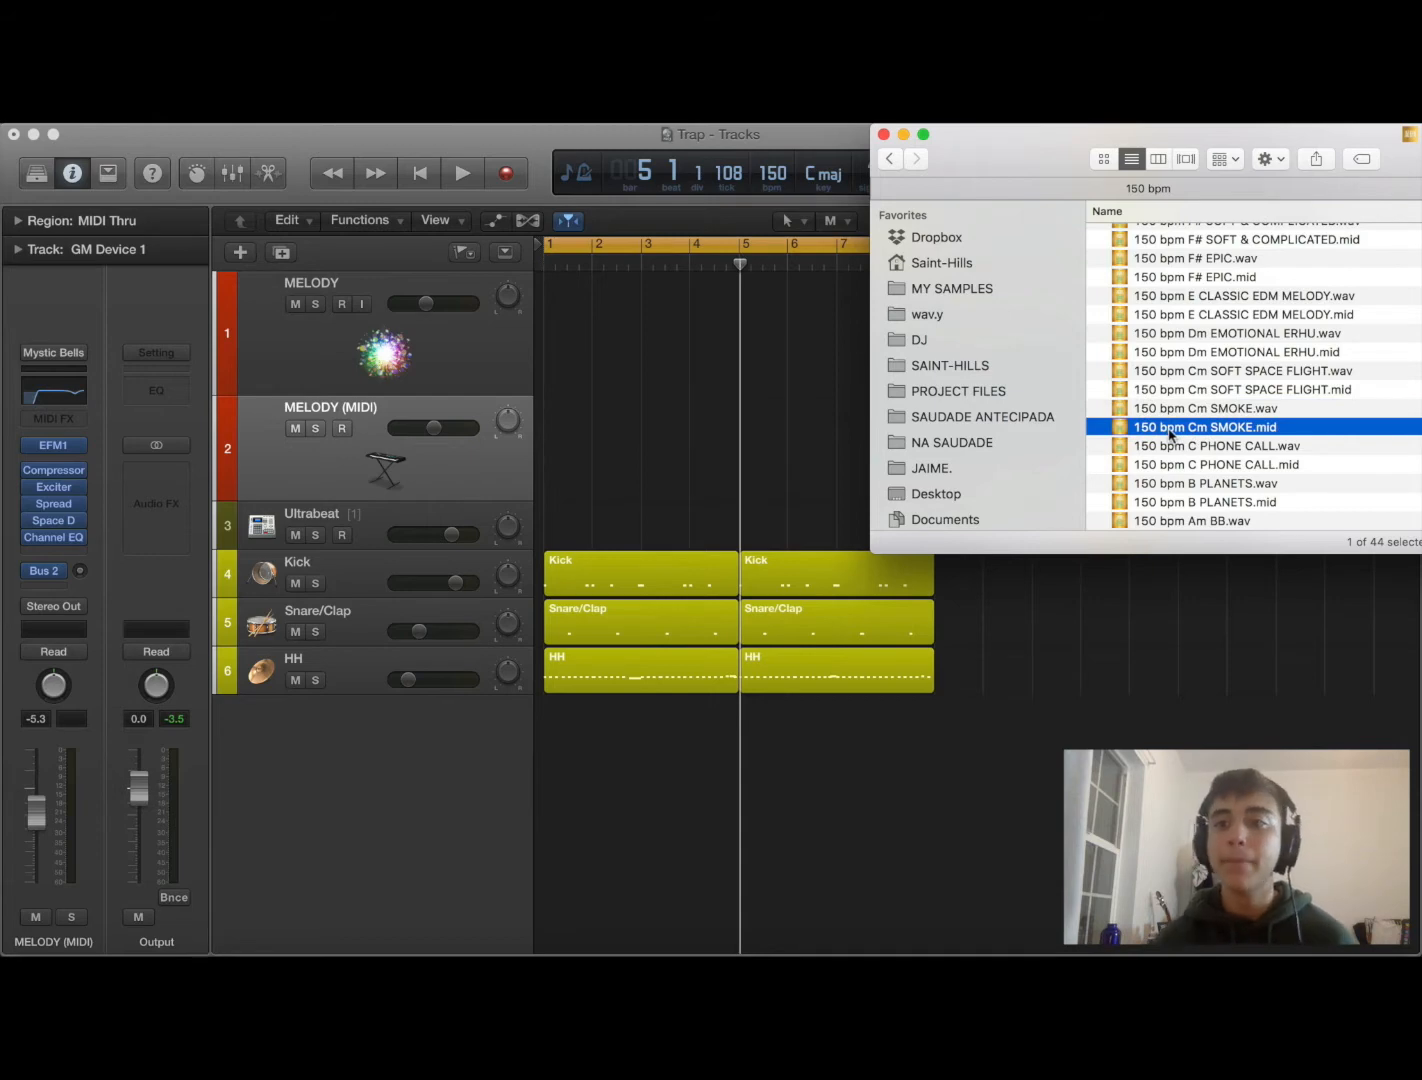
pyautogui.moveTo(1170, 432); pyautogui.dragTo(837, 470)
pyautogui.click(577, 381)
pyautogui.click(626, 429)
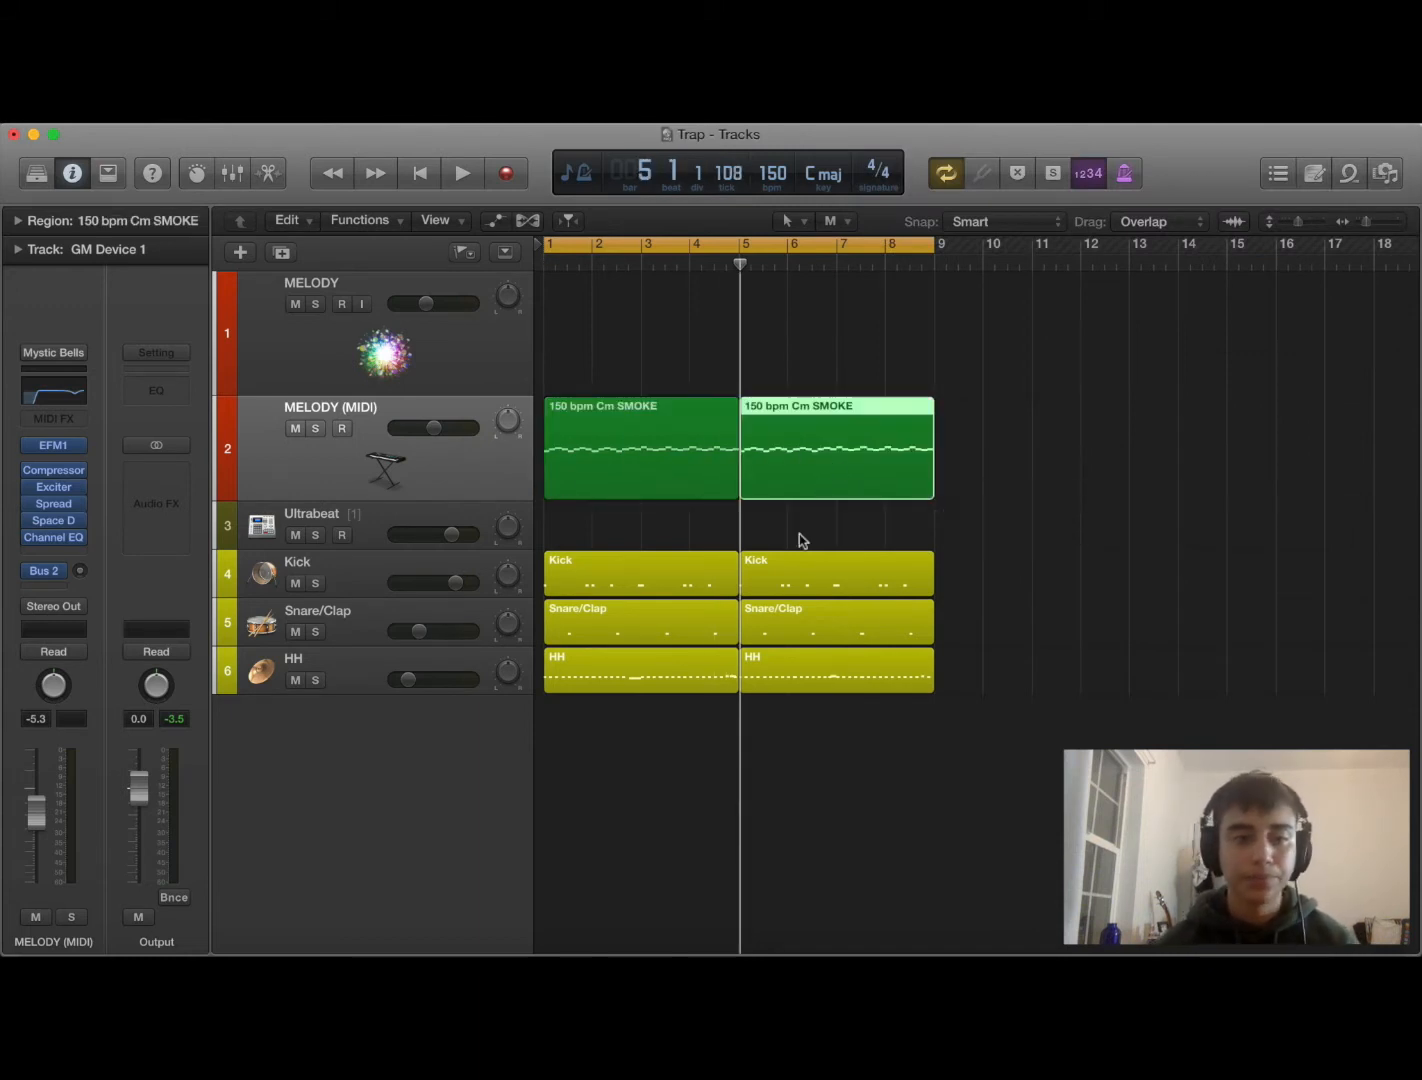
# Step: Open the Library and load the Ambient Spheres synth bell patch on the MELODY (MIDI) track
pyautogui.click(62, 175)
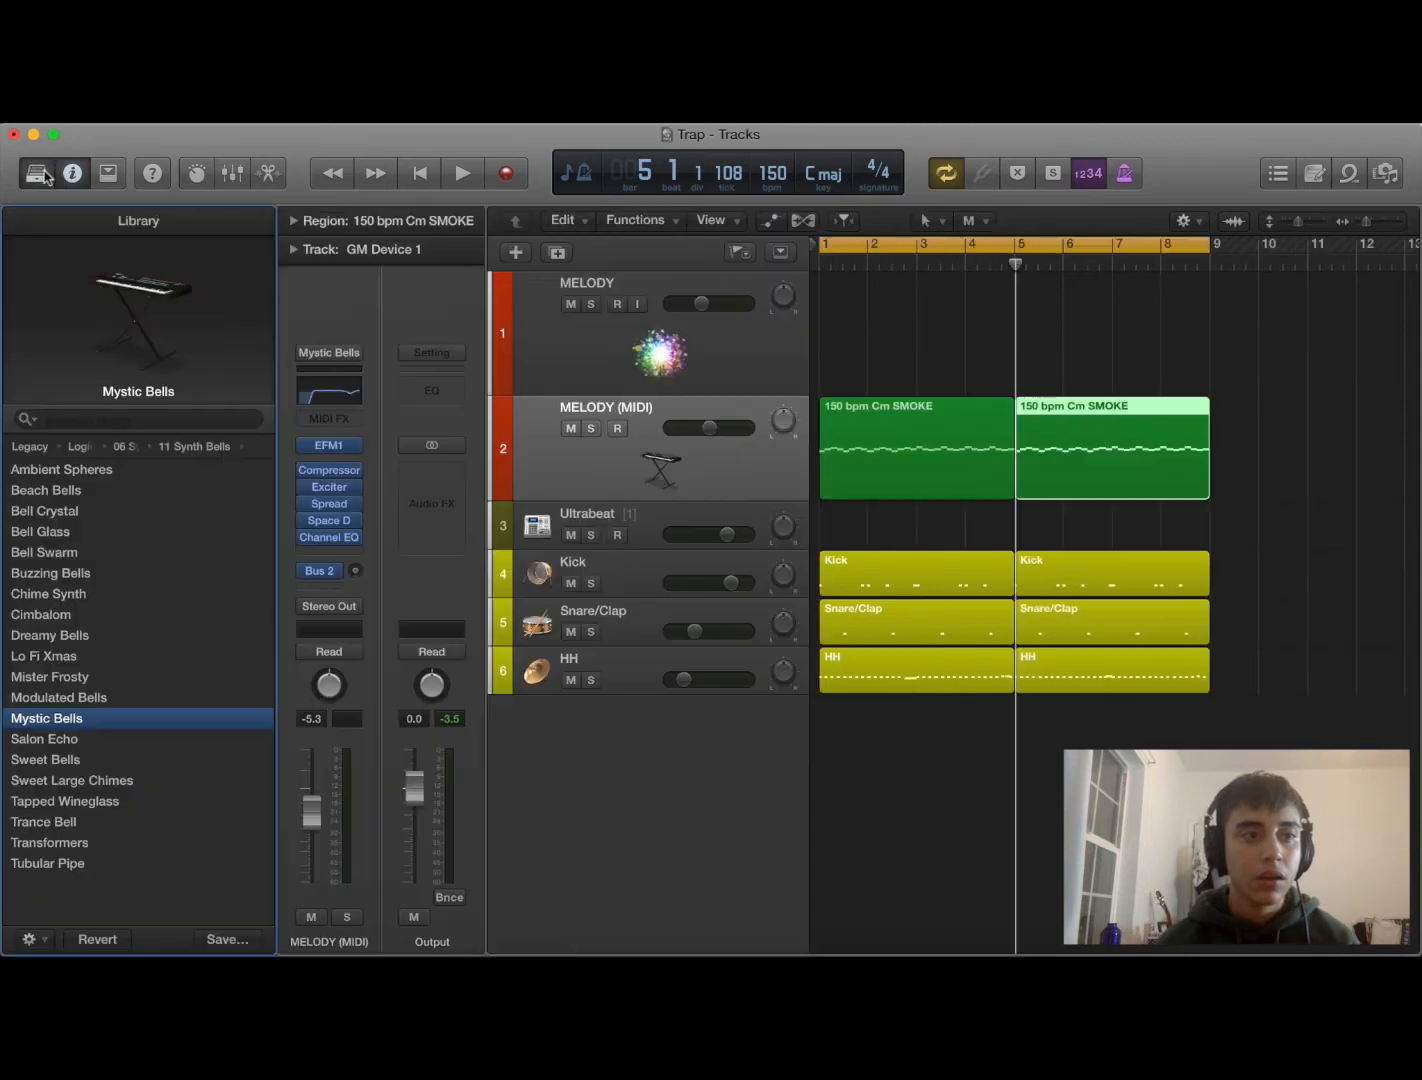
pyautogui.hscroll(-2, 100, 613)
pyautogui.hscroll(-1, 100, 614)
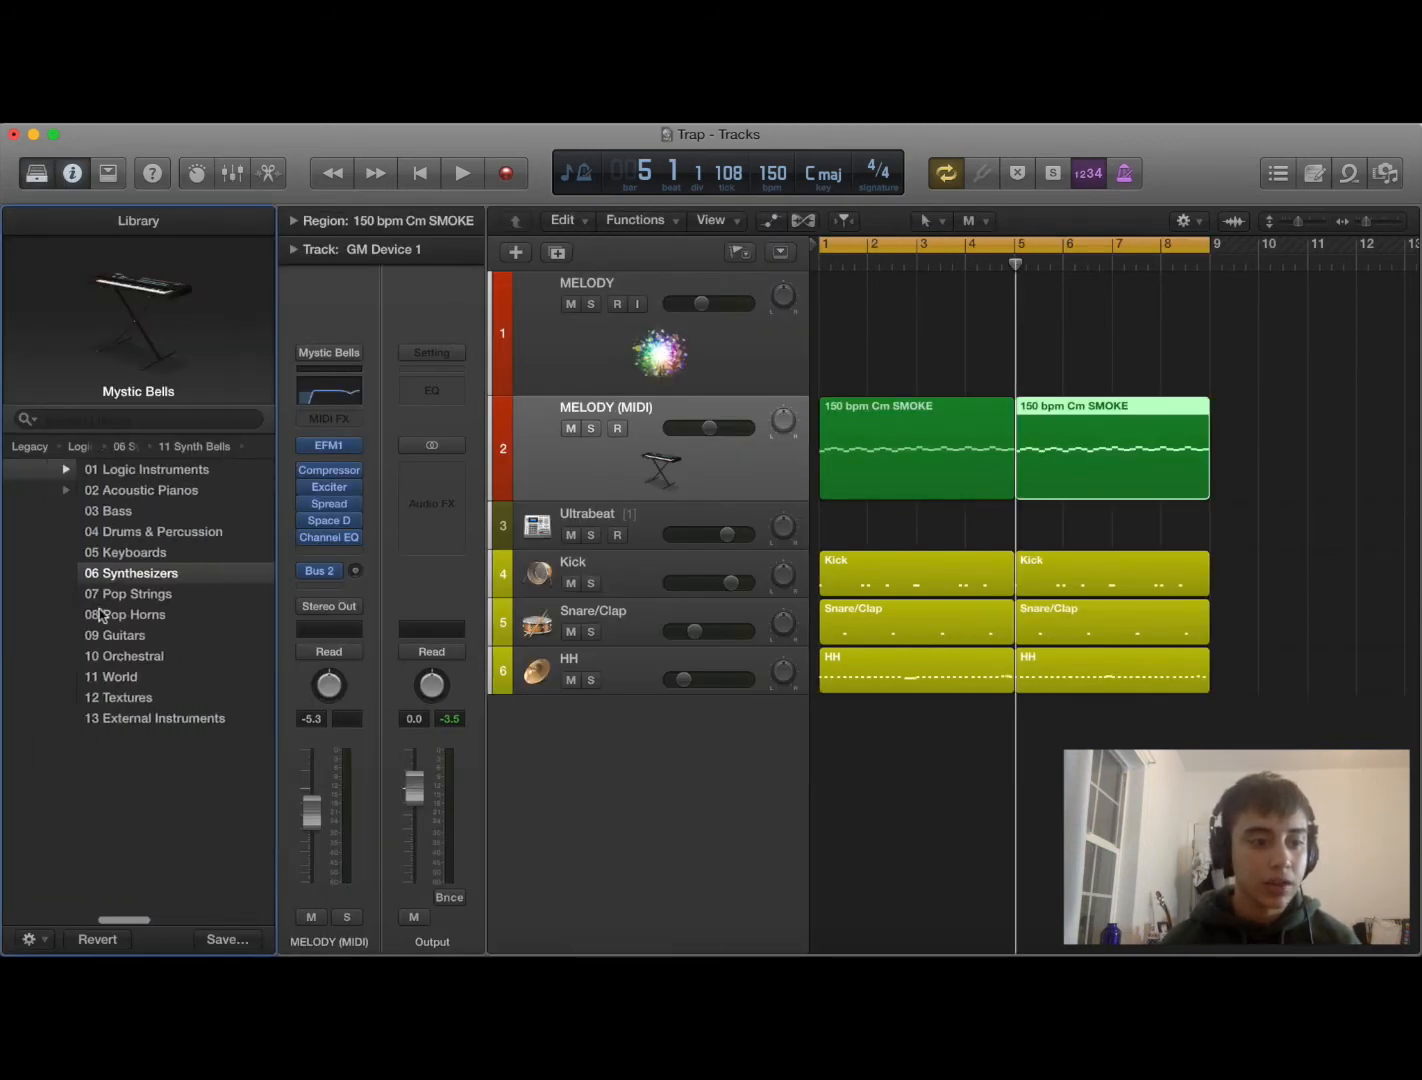
pyautogui.hscroll(3, 100, 613)
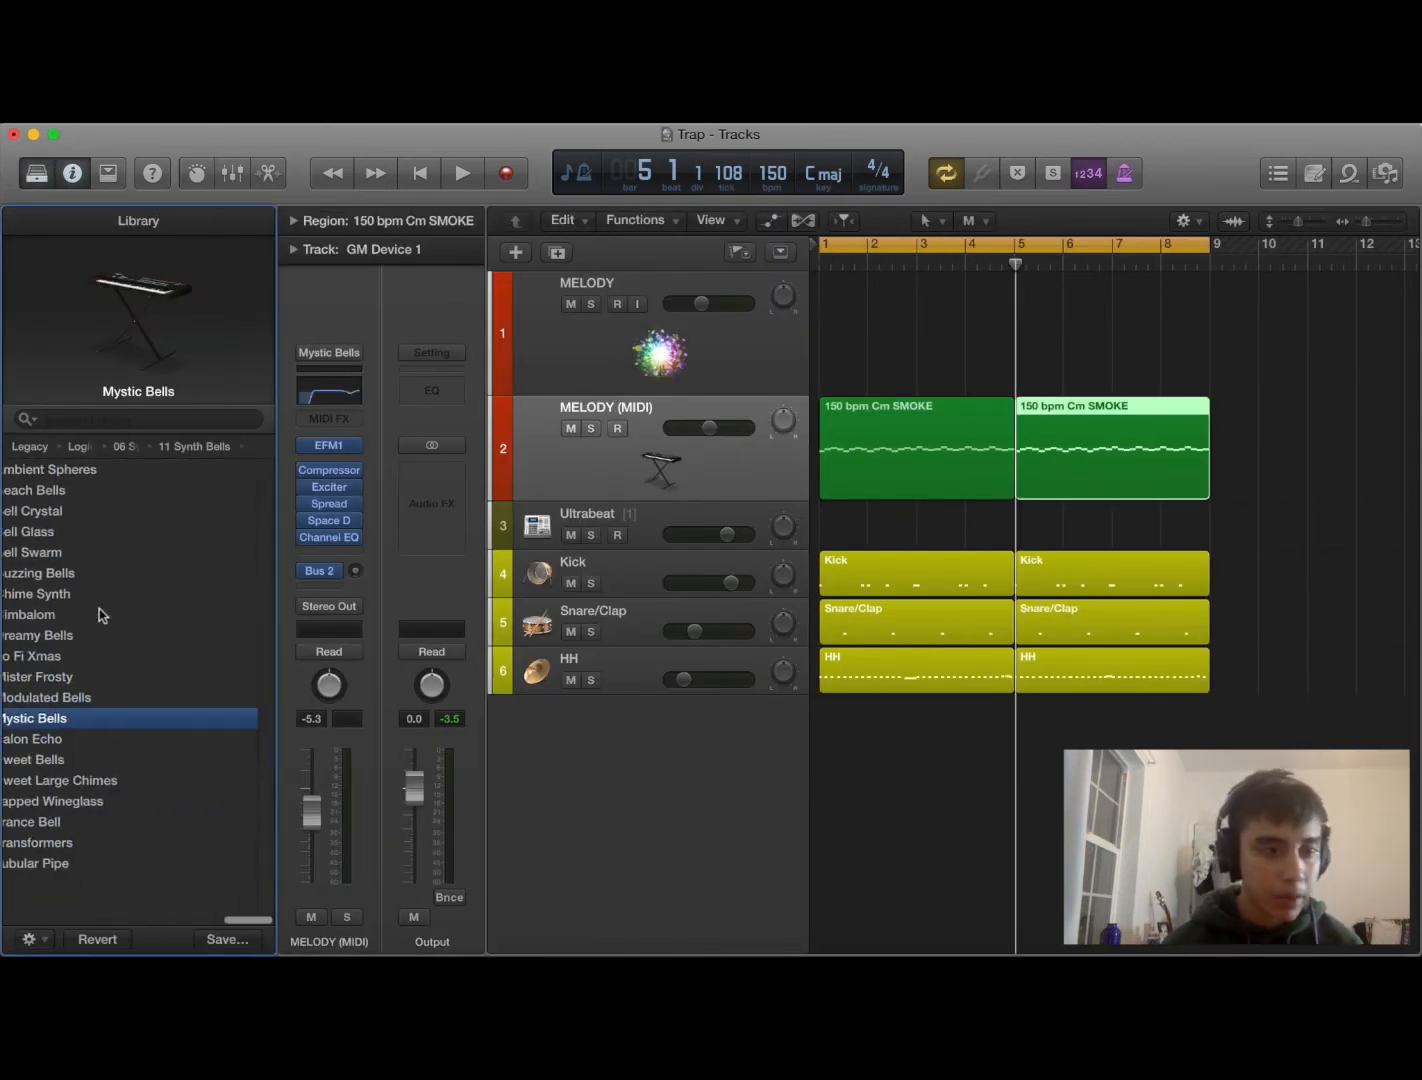
pyautogui.hscroll(-1, 97, 614)
pyautogui.click(127, 473)
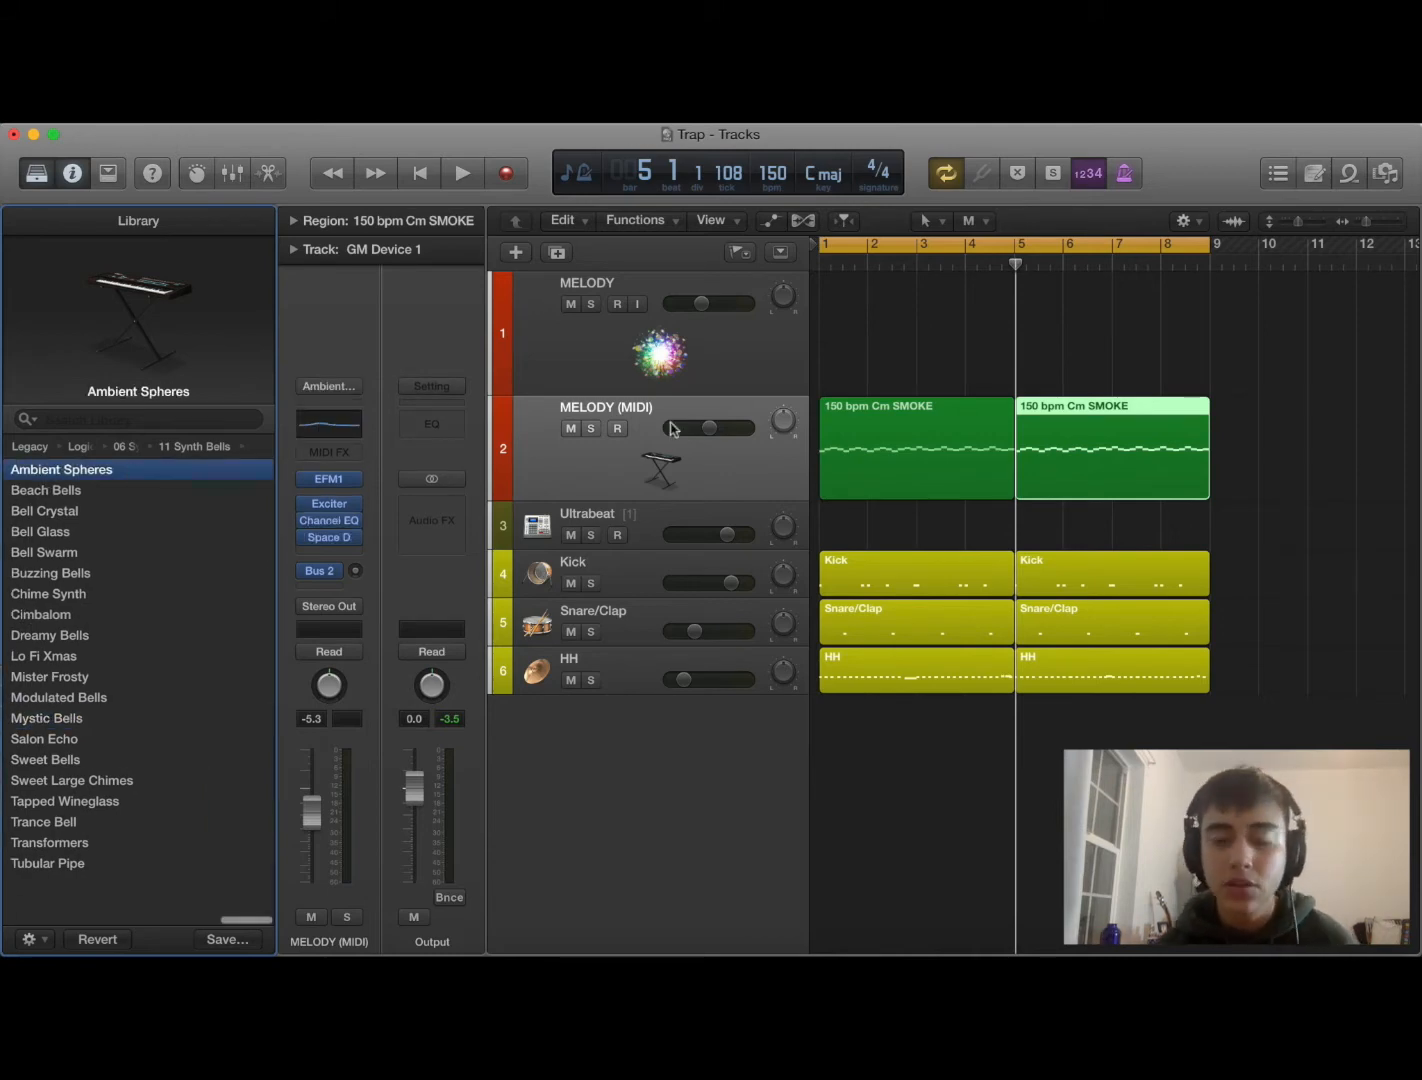
# Step: Play the loop and set the MELODY (MIDI) track's volume to -12.8 dB
pyautogui.moveTo(702, 428); pyautogui.dragTo(619, 432)
pyautogui.press('space')
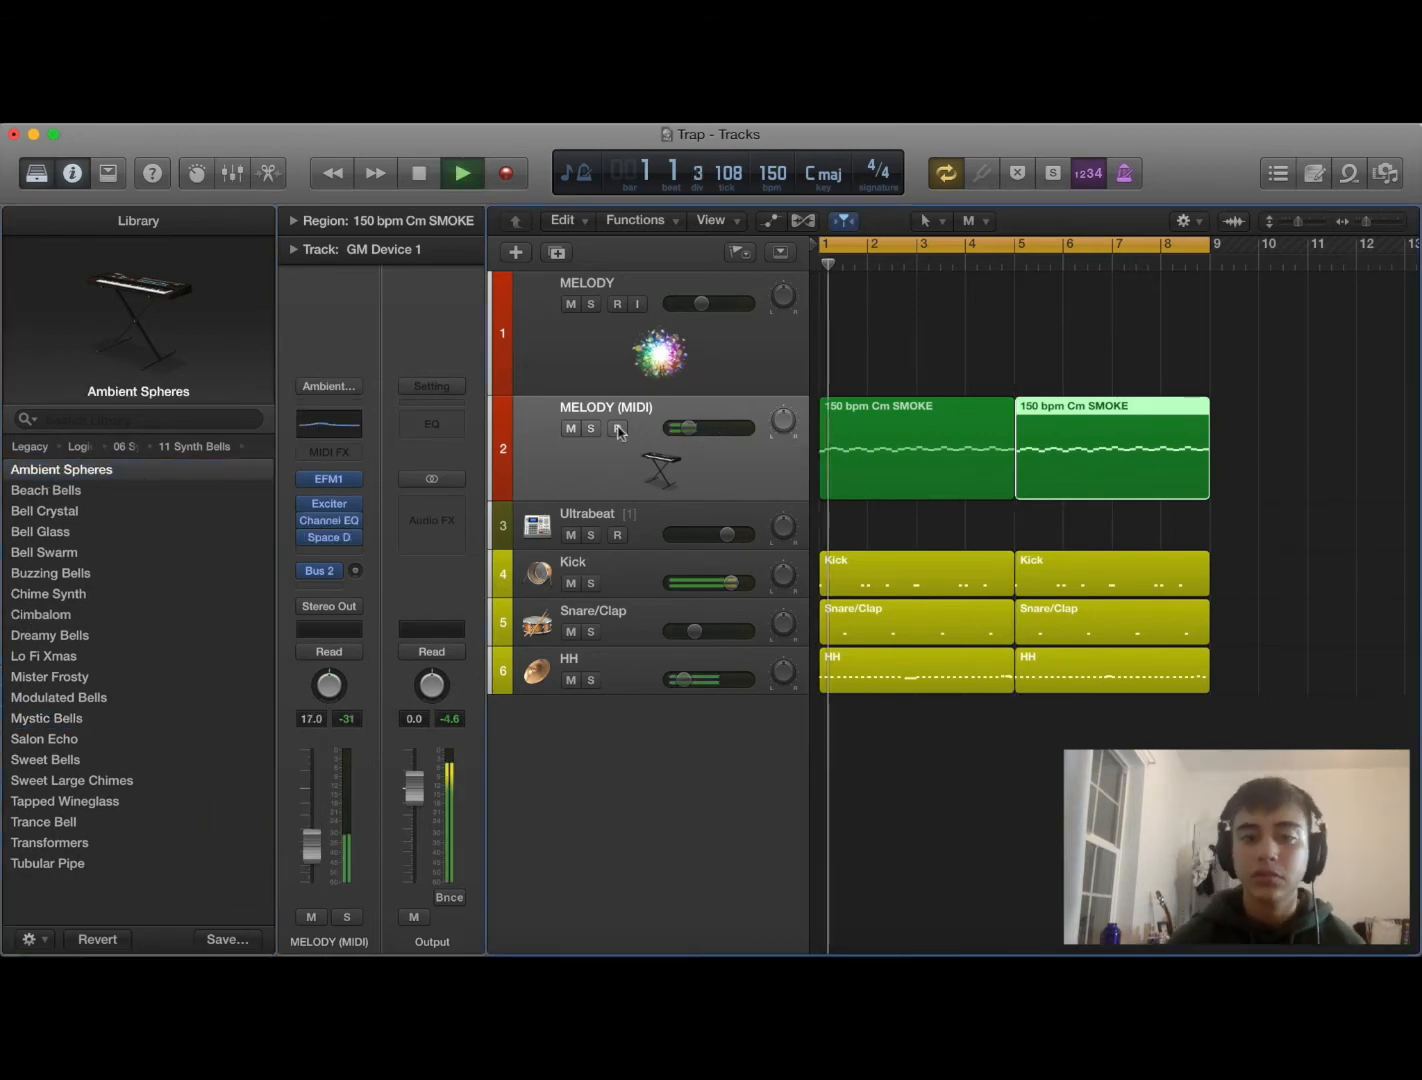
pyautogui.moveTo(705, 430); pyautogui.dragTo(731, 440)
pyautogui.press('space')
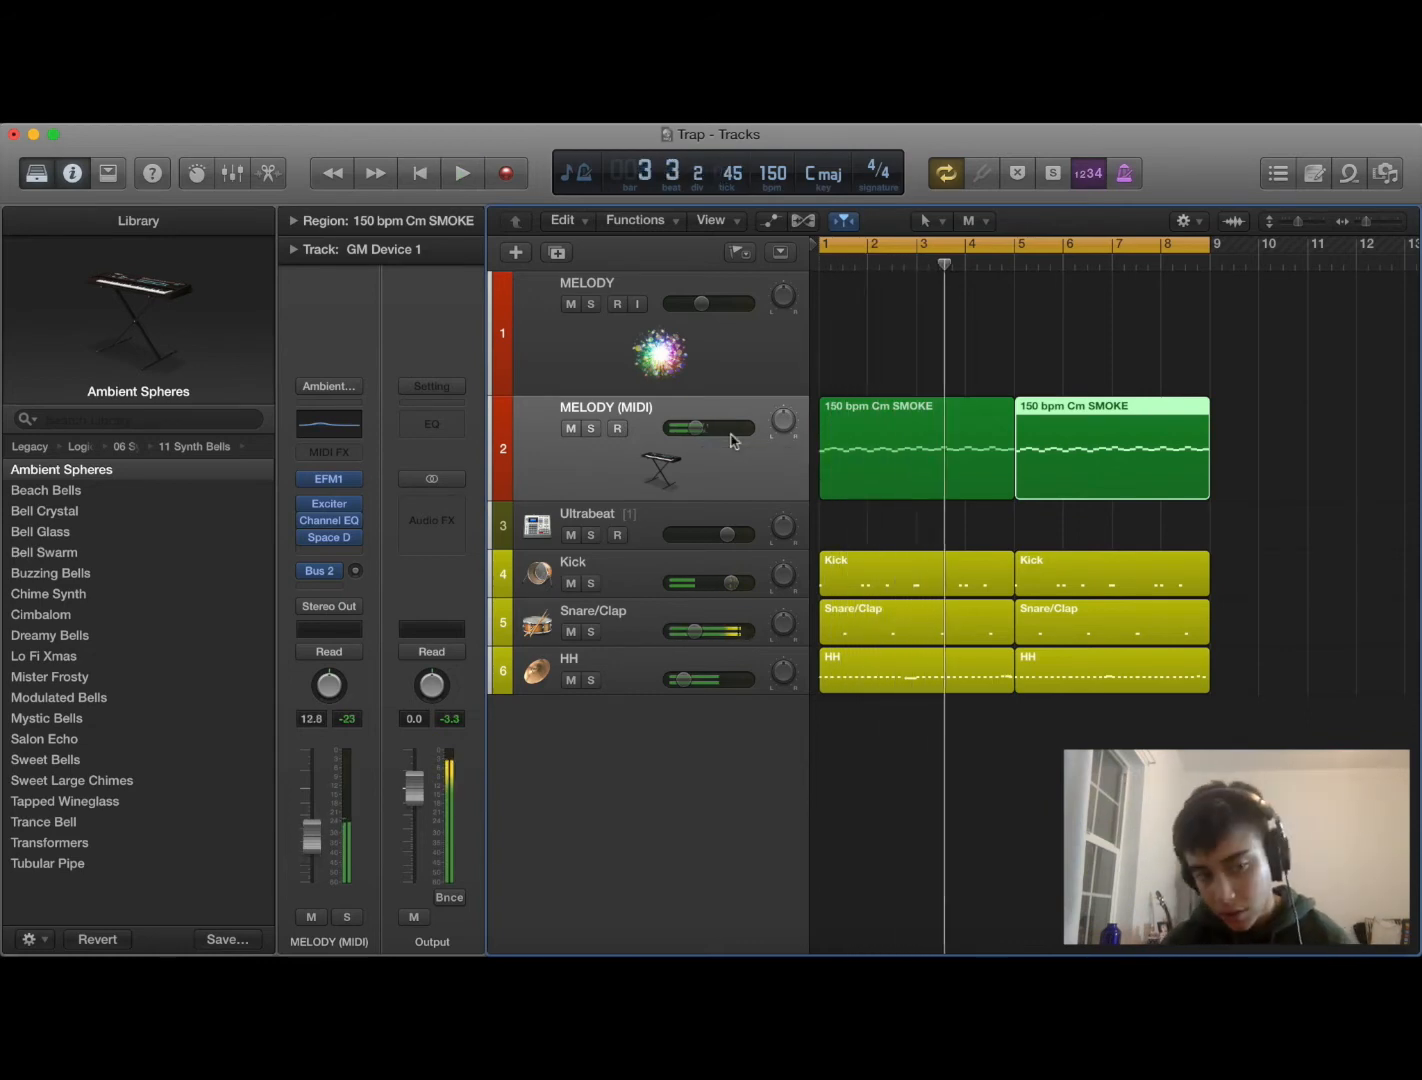
# Step: Load the Beach Bells patch on the MELODY (MIDI) track and audition it with the drums
pyautogui.click(48, 497)
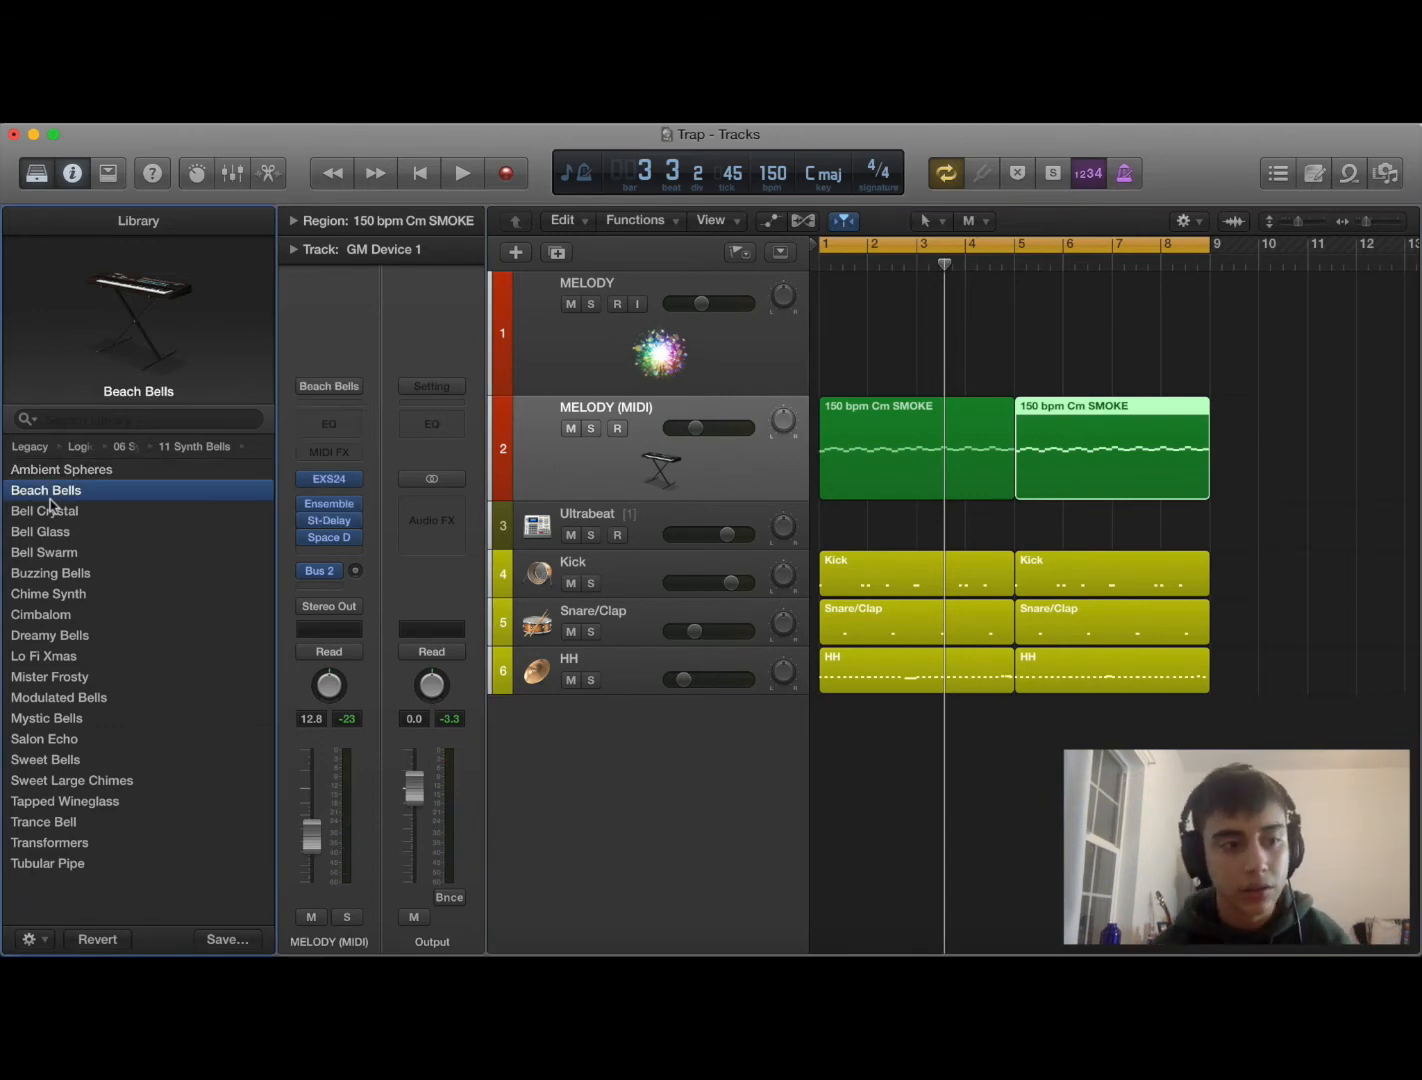
pyautogui.press('space')
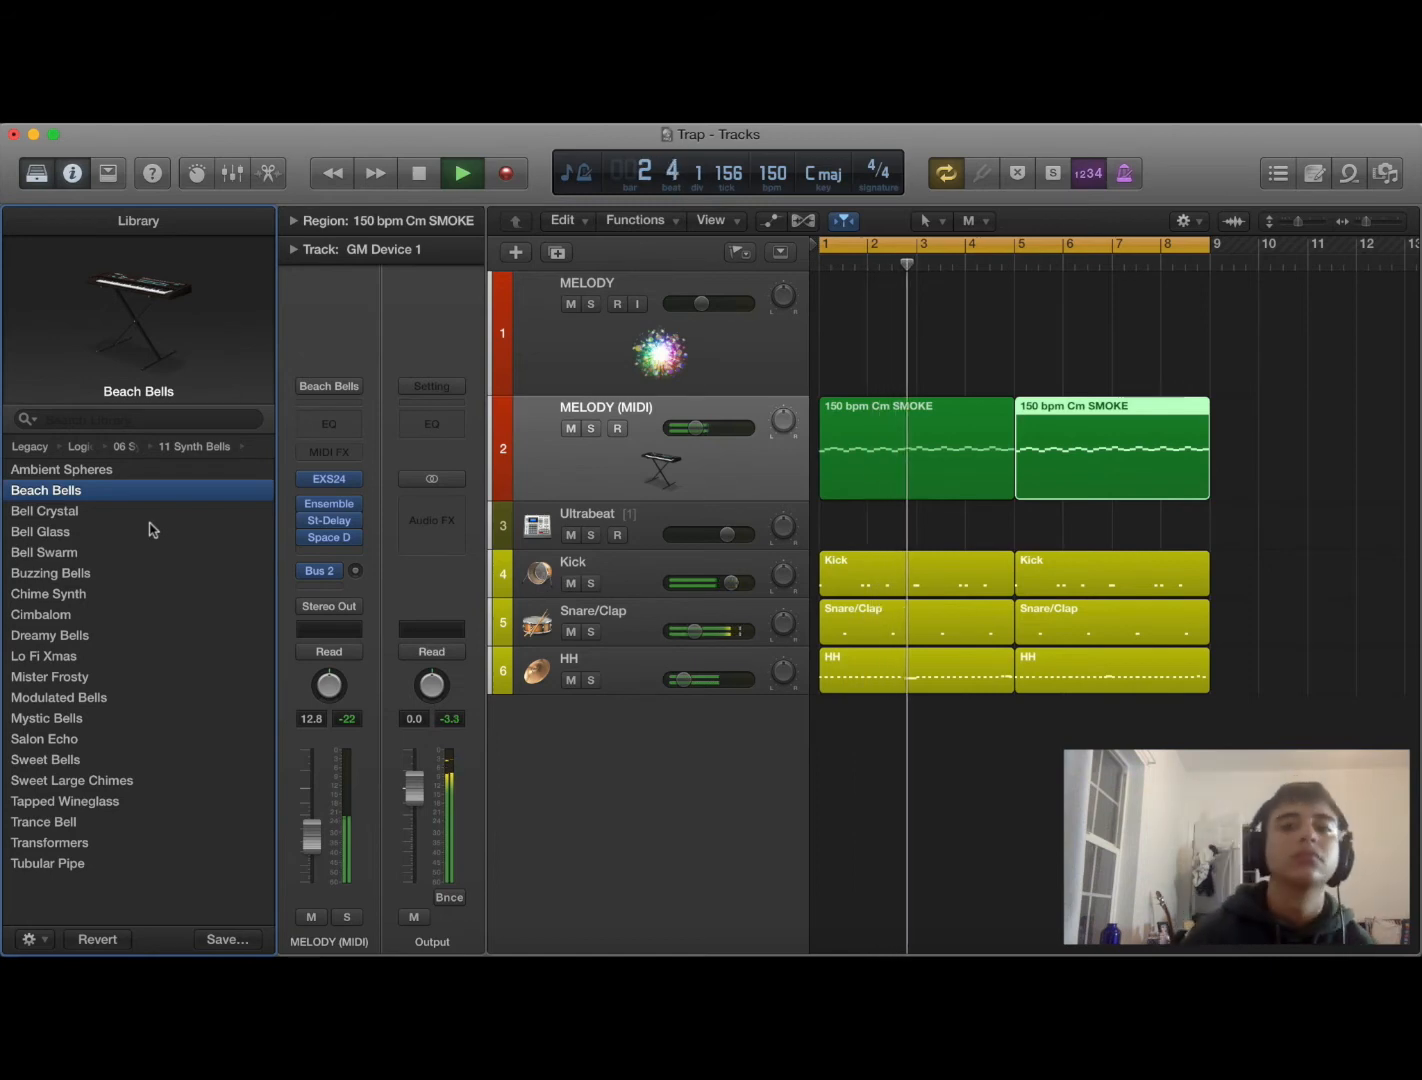
pyautogui.press('space')
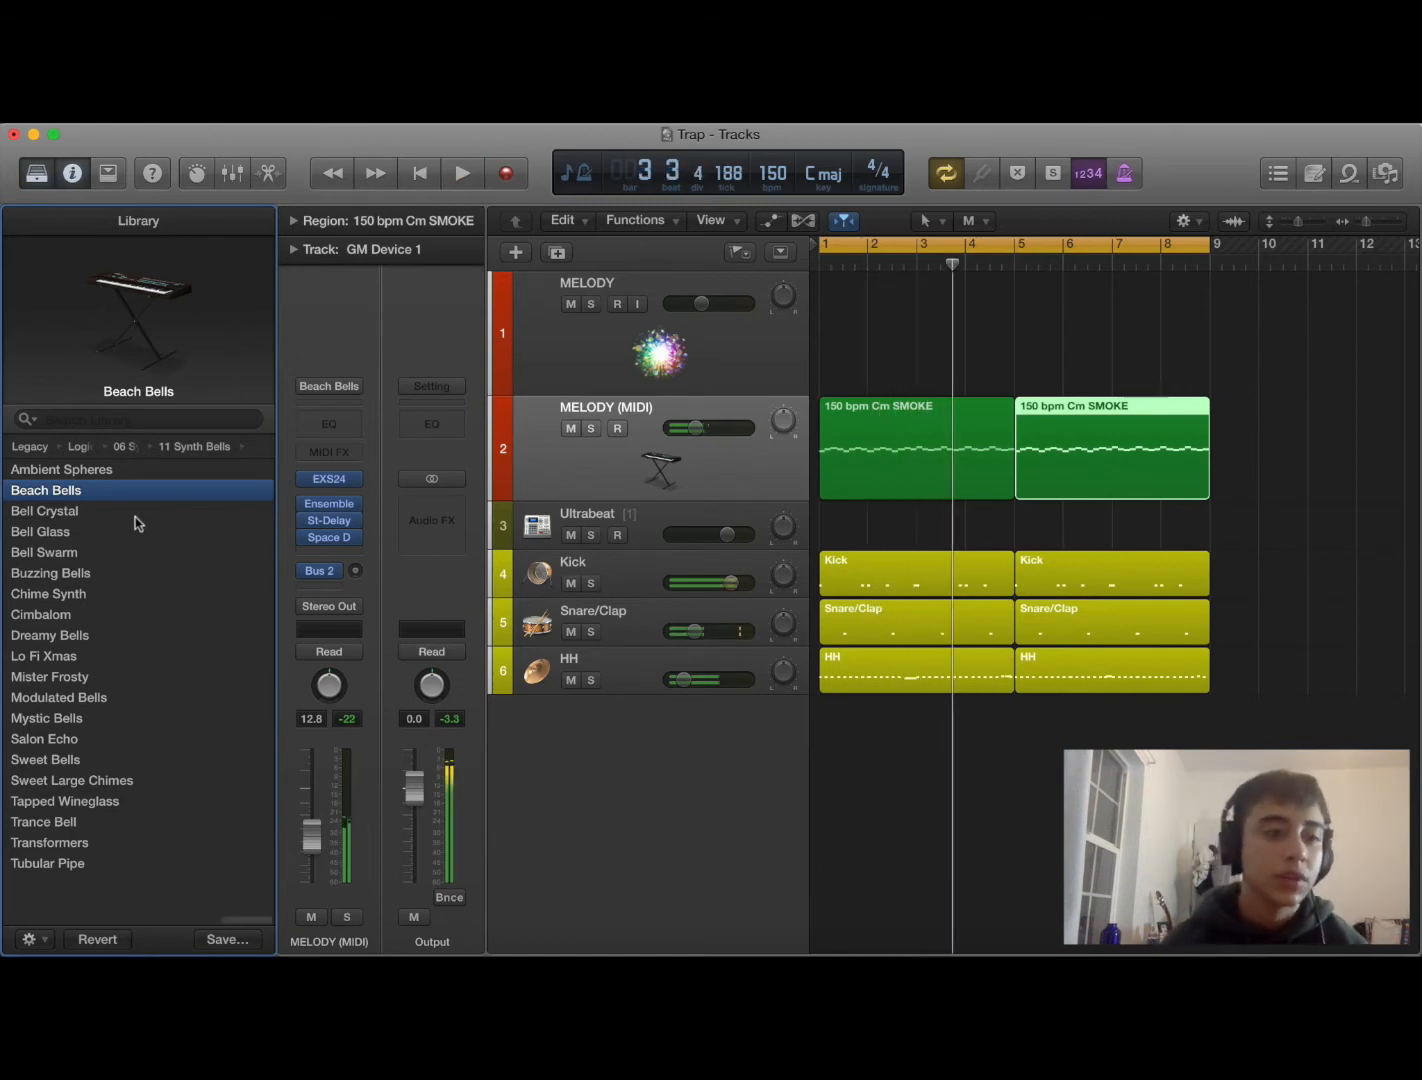
# Step: Load the Bell Crystal patch on the MELODY (MIDI) track and set the track's volume to -10.8 dB during playback, closing the Library when done
pyautogui.click(136, 515)
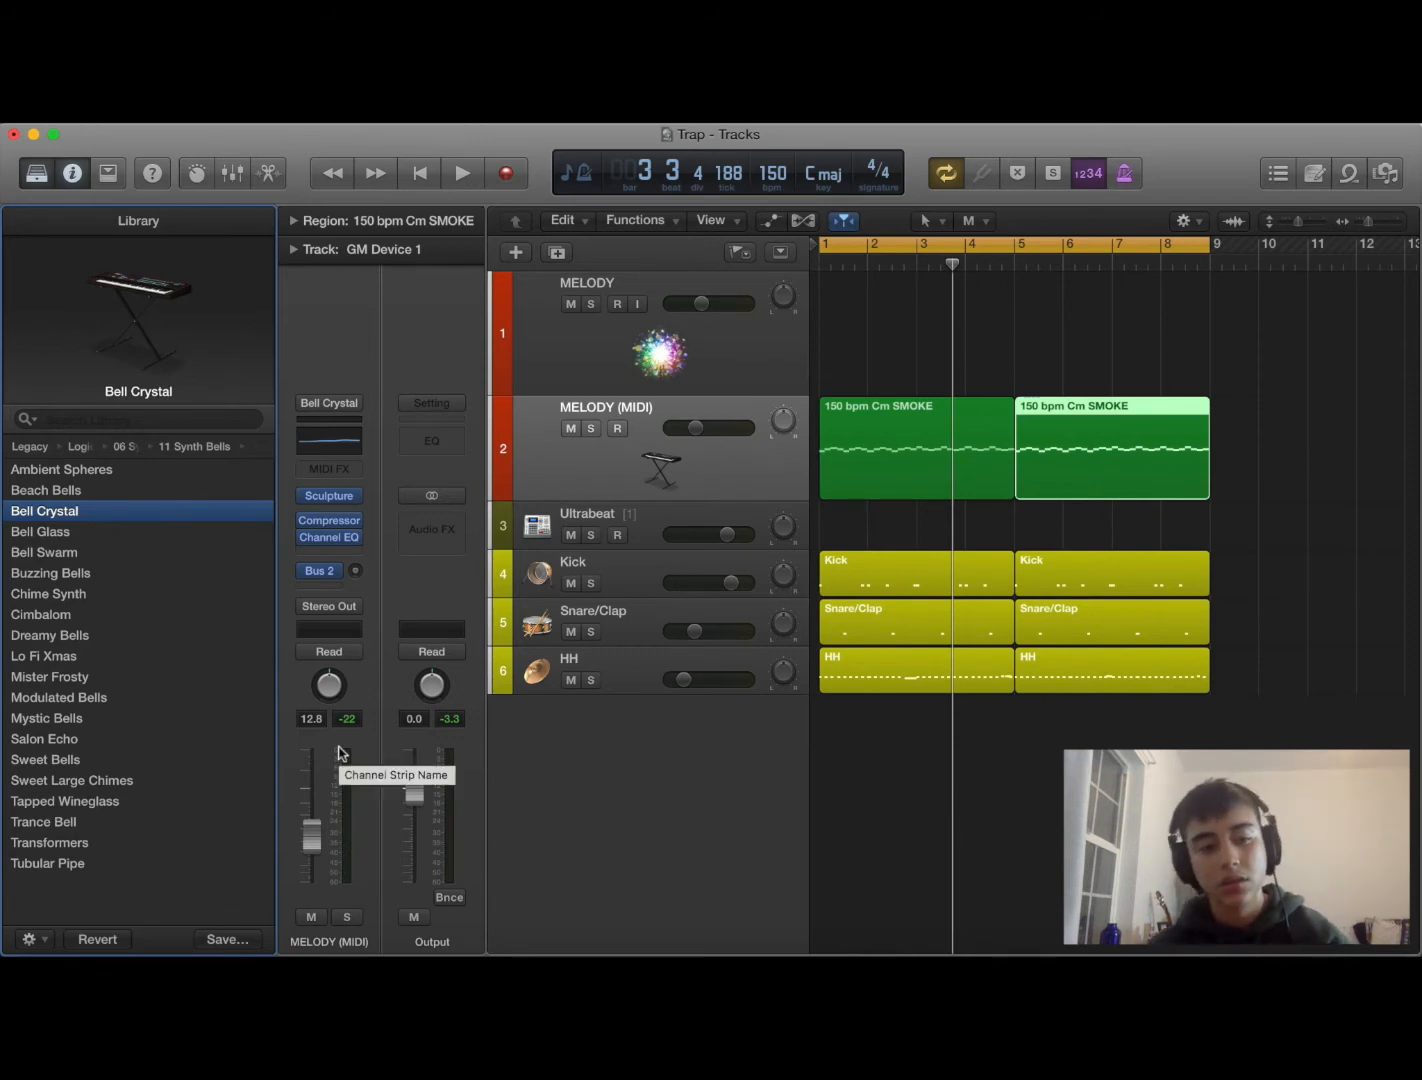
pyautogui.press('space')
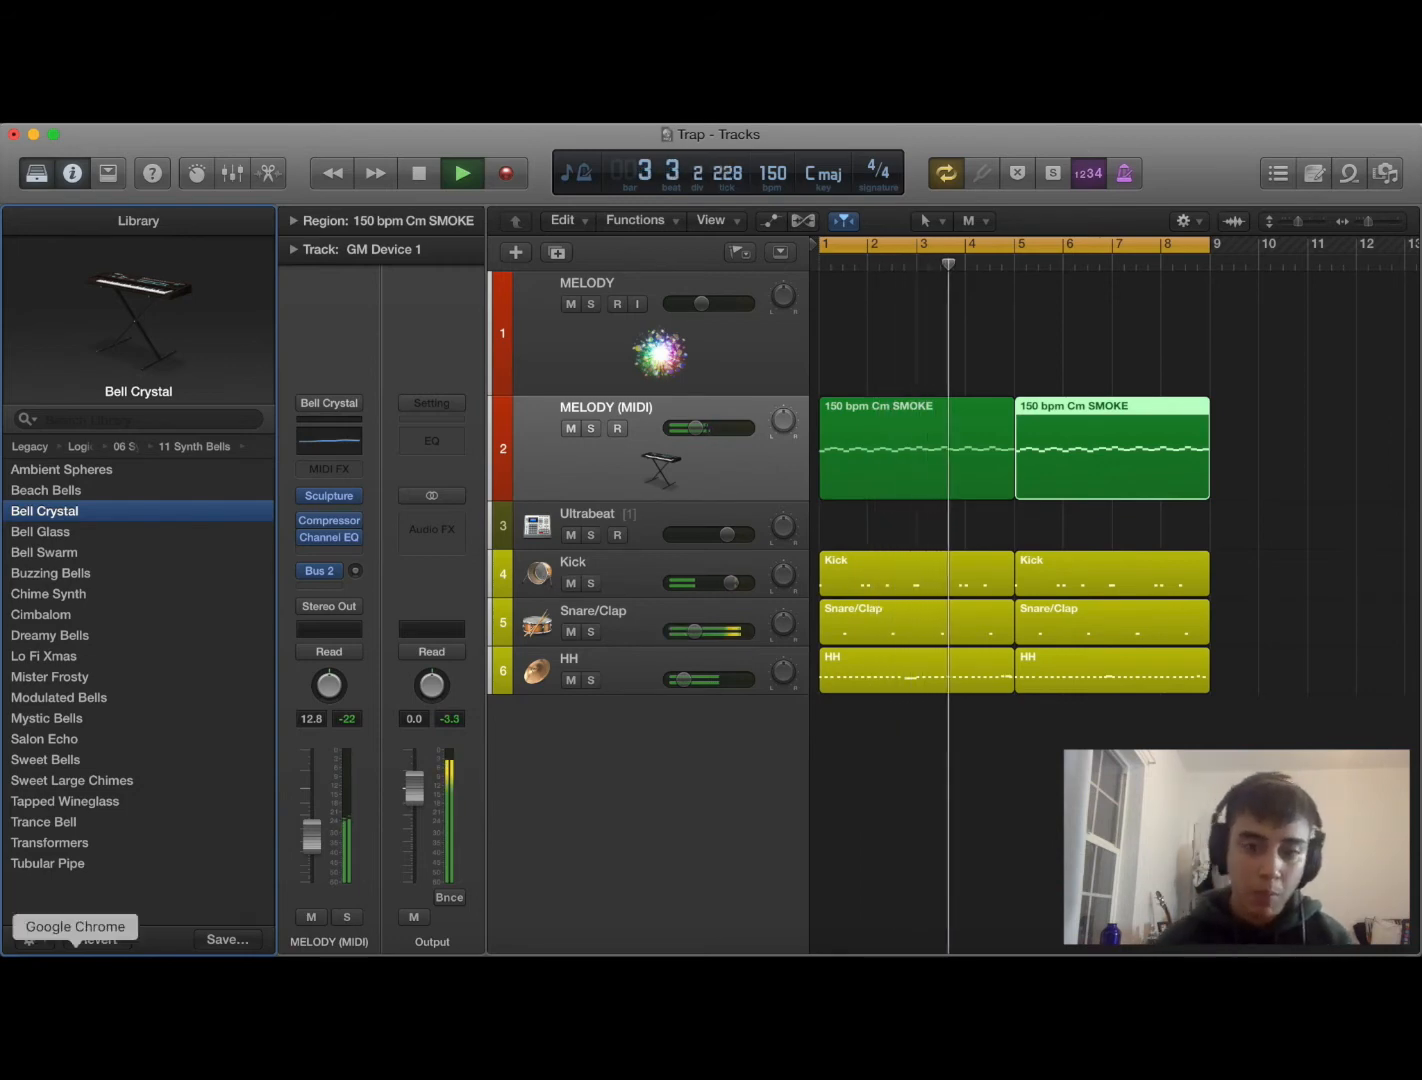
pyautogui.click(764, 434)
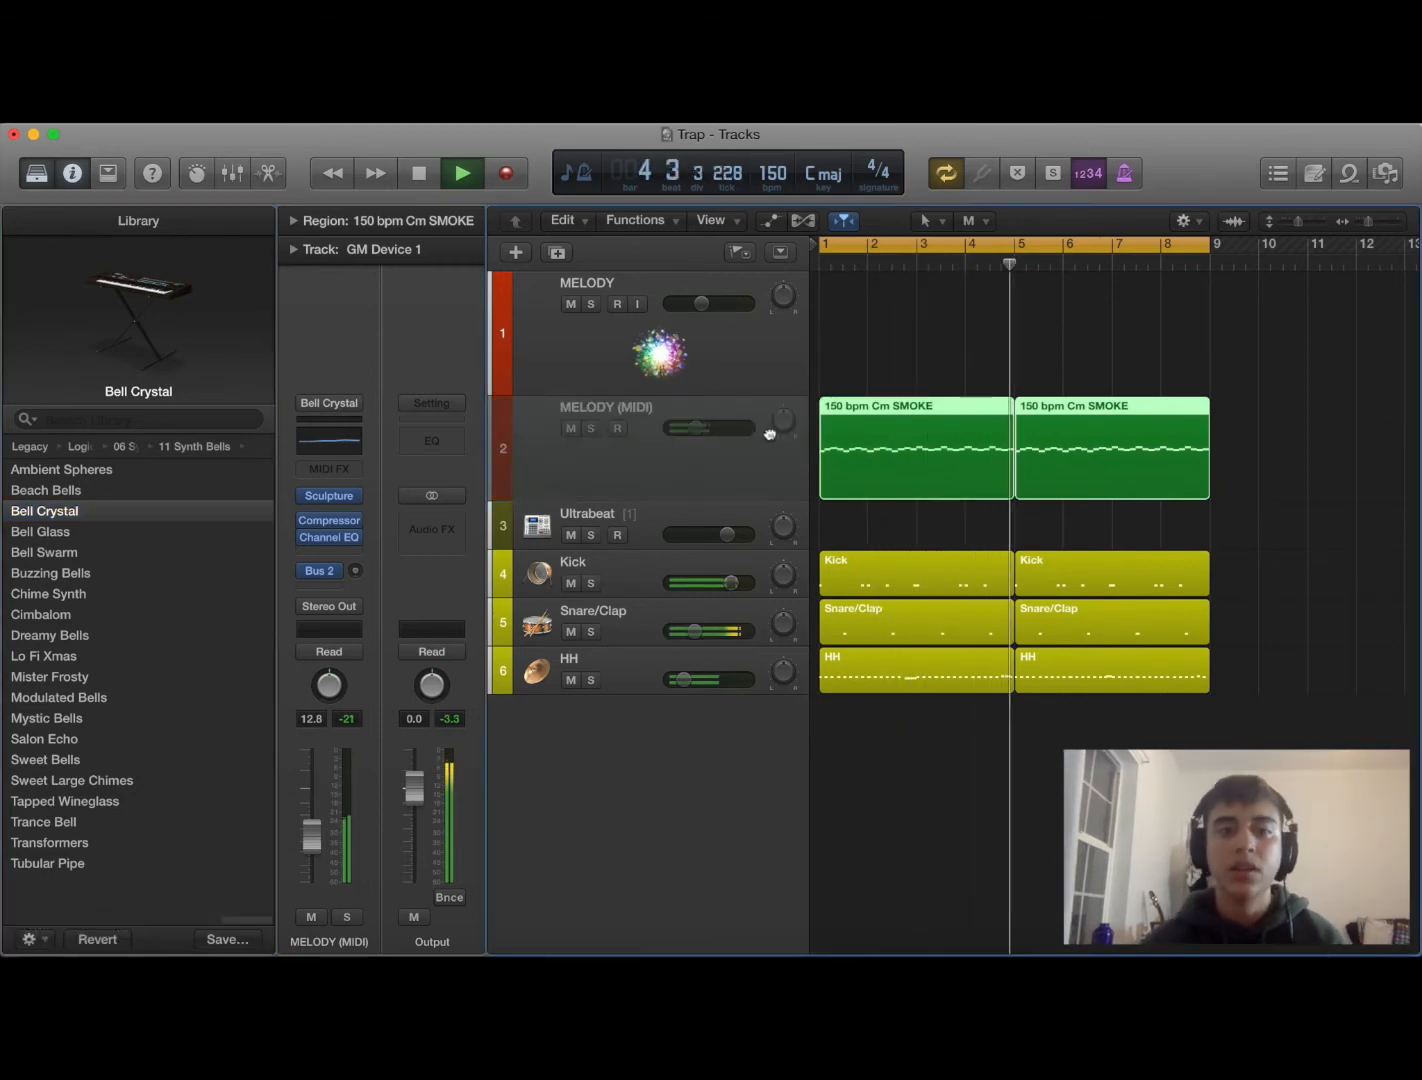
pyautogui.moveTo(695, 428); pyautogui.dragTo(702, 428)
pyautogui.press('space')
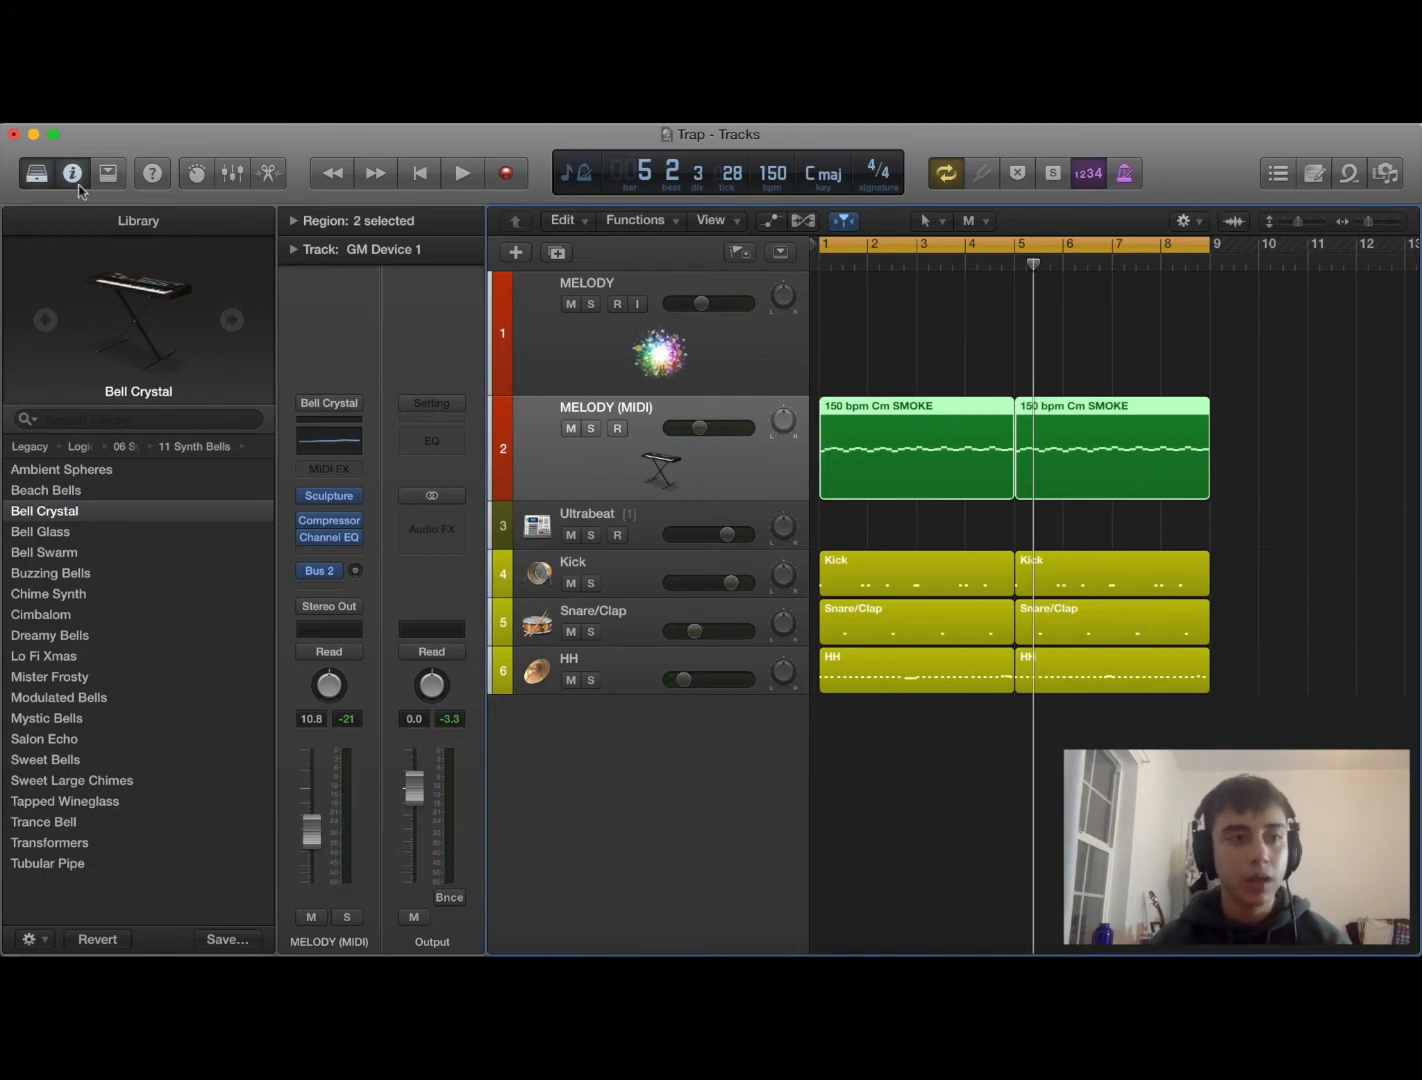
pyautogui.click(40, 175)
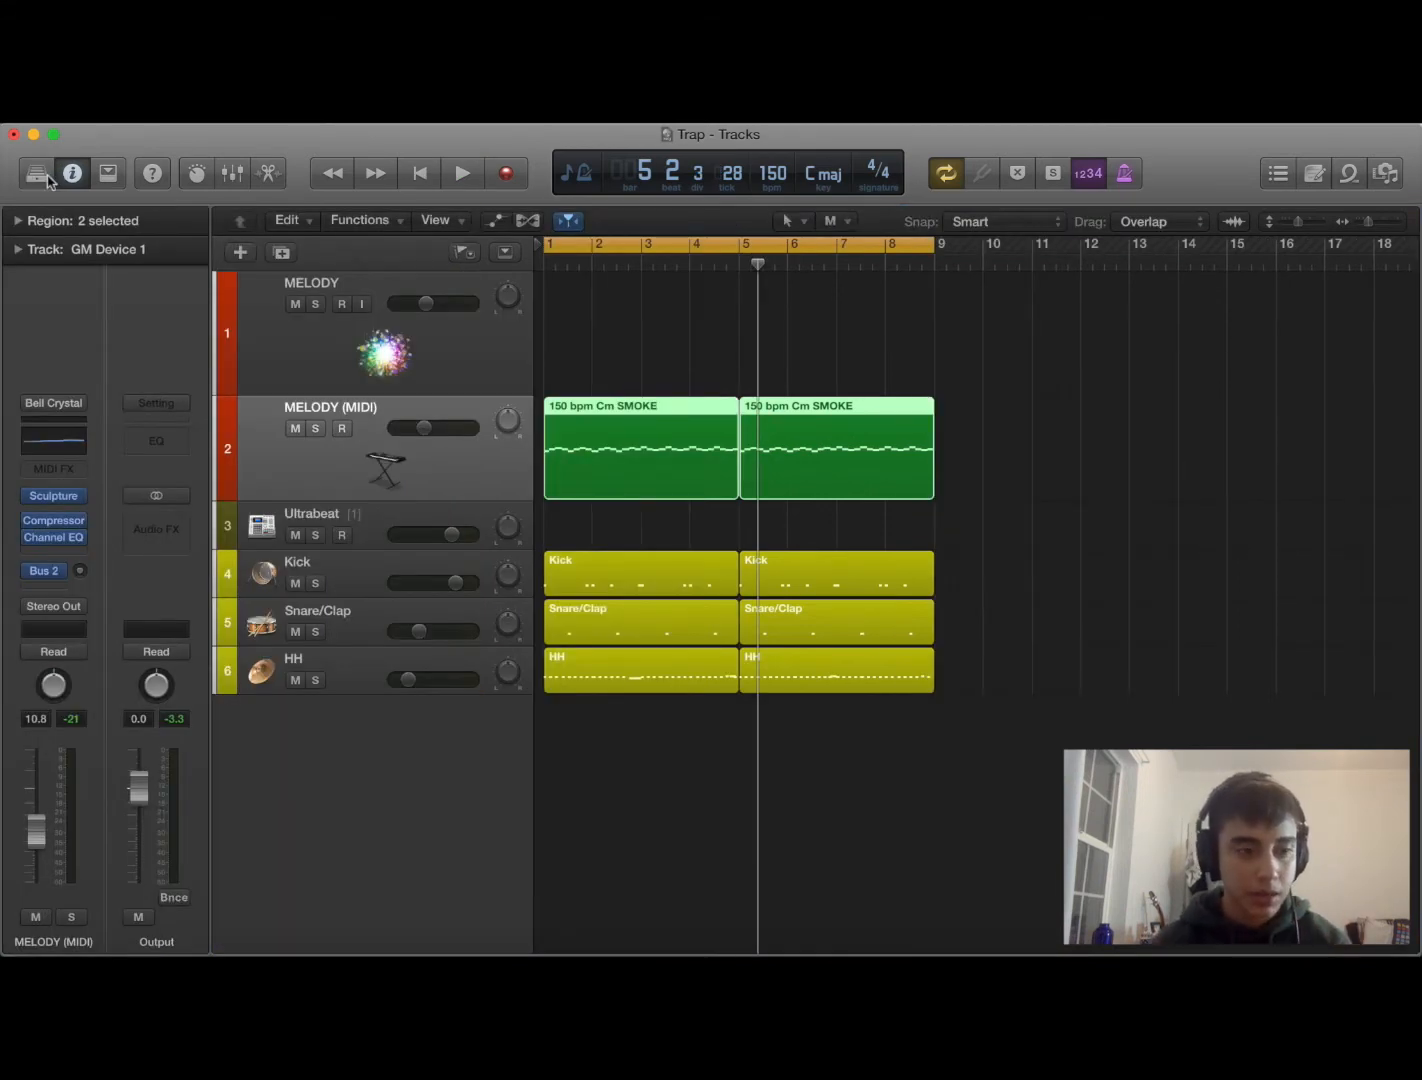
# Step: Open the Channel EQ on the MELODY (MIDI) track and set the track's volume to -9.6 dB
pyautogui.click(55, 538)
pyautogui.moveTo(570, 186); pyautogui.dragTo(788, 590)
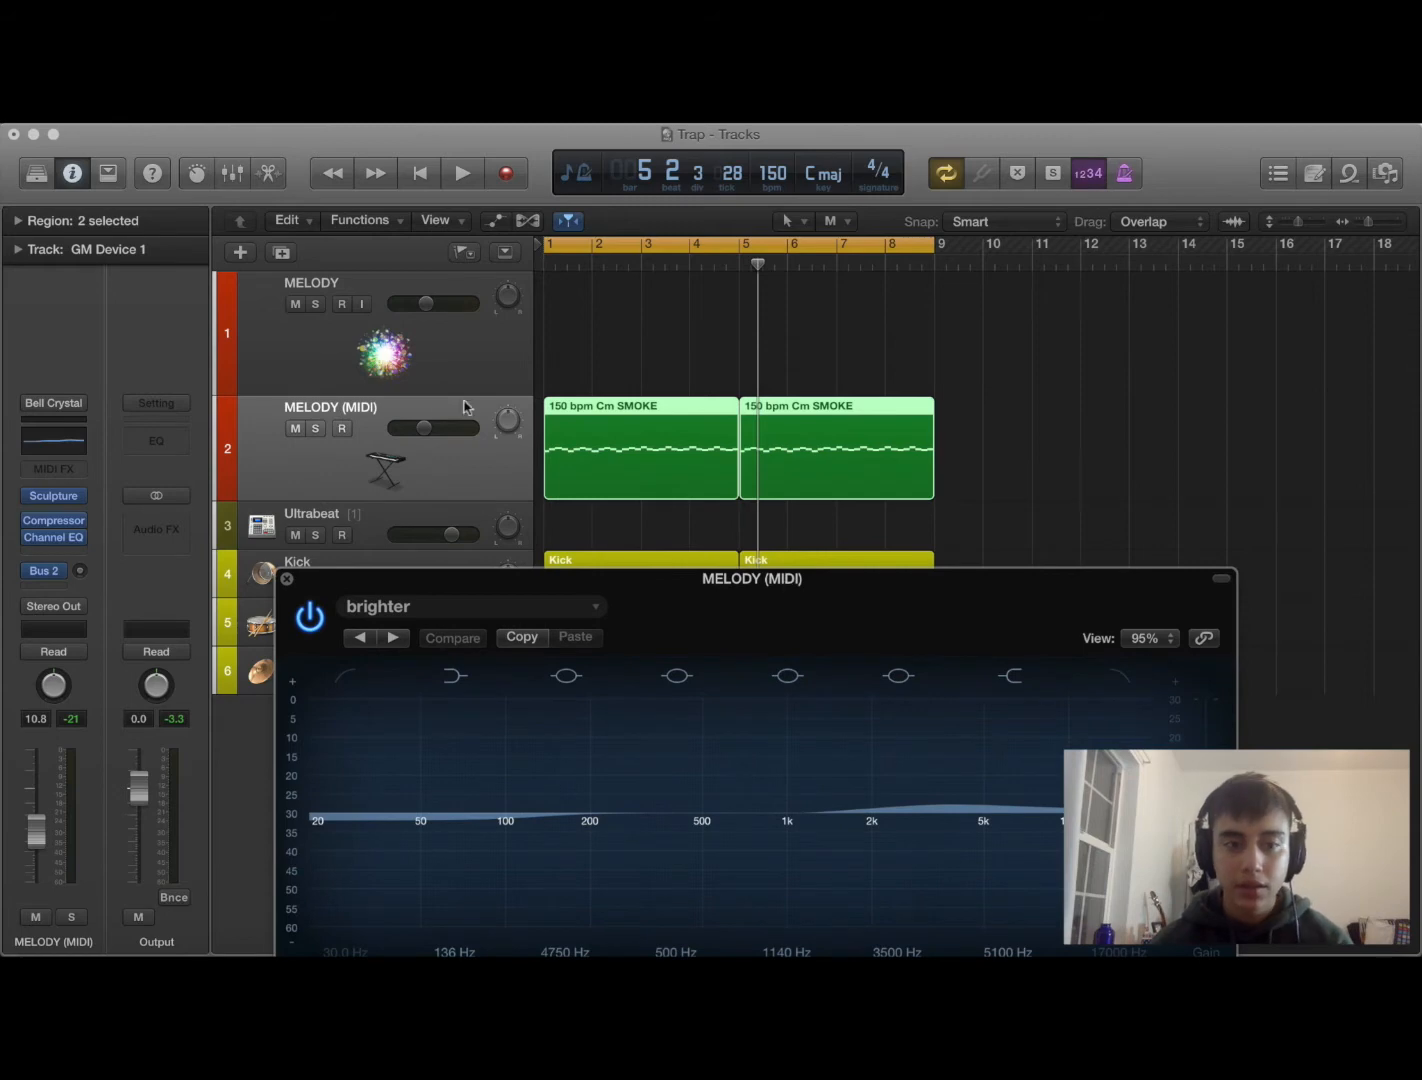
pyautogui.moveTo(427, 425); pyautogui.dragTo(436, 429)
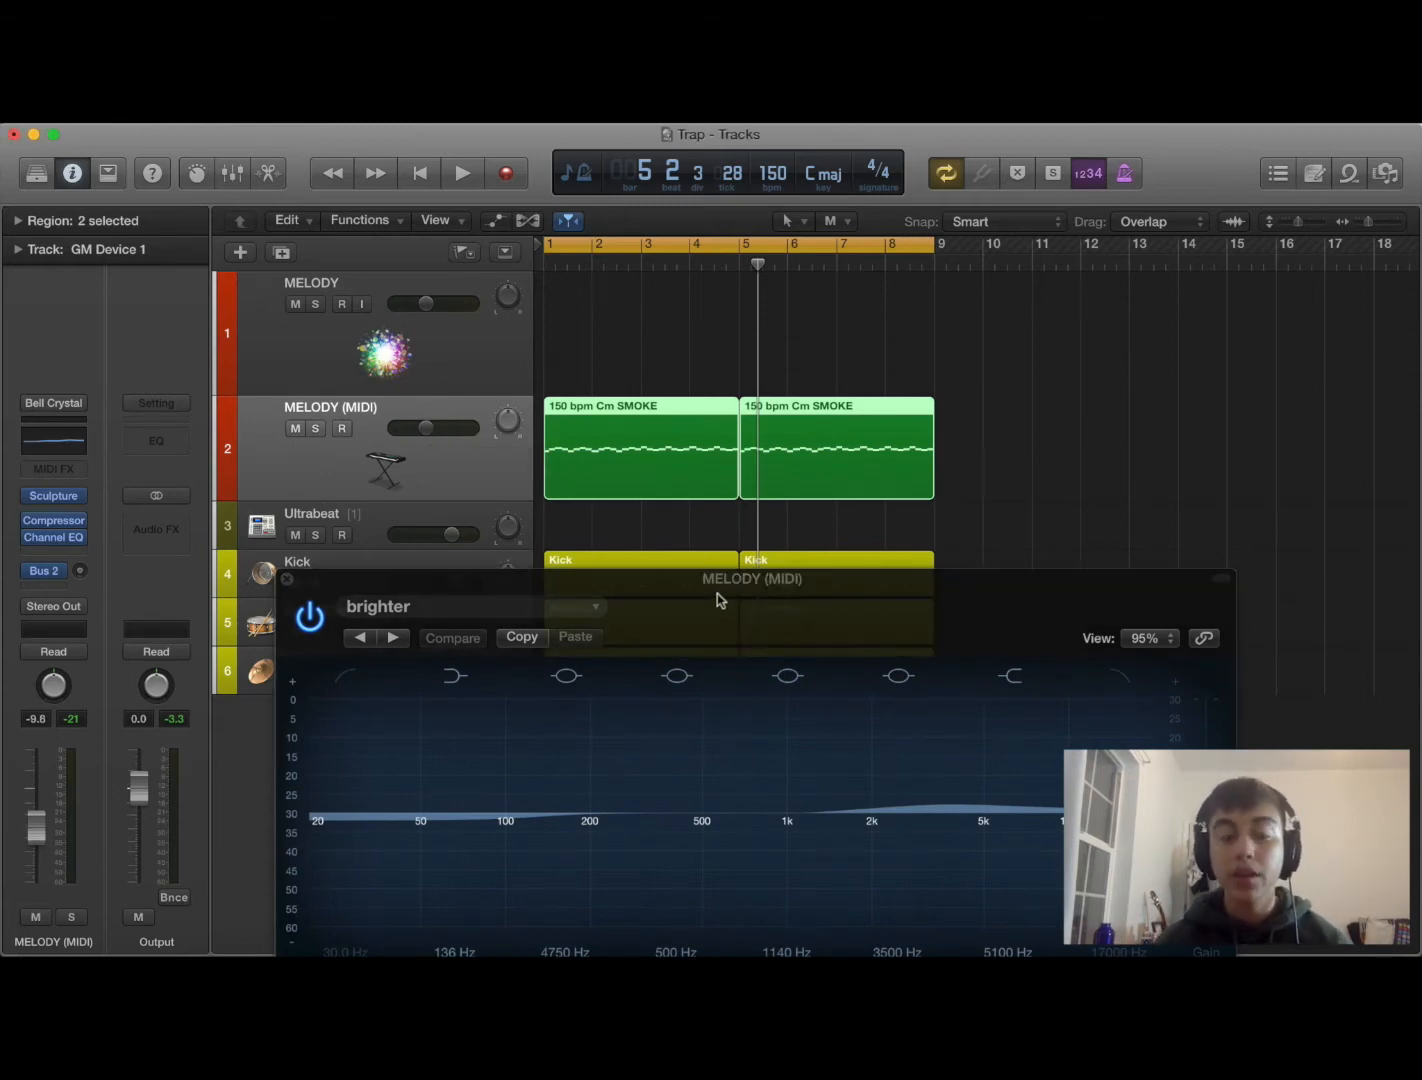
# Step: Bring the whole Channel EQ window into view and play the loop to examine the melody's frequency spectrum
pyautogui.moveTo(716, 600); pyautogui.dragTo(699, 555)
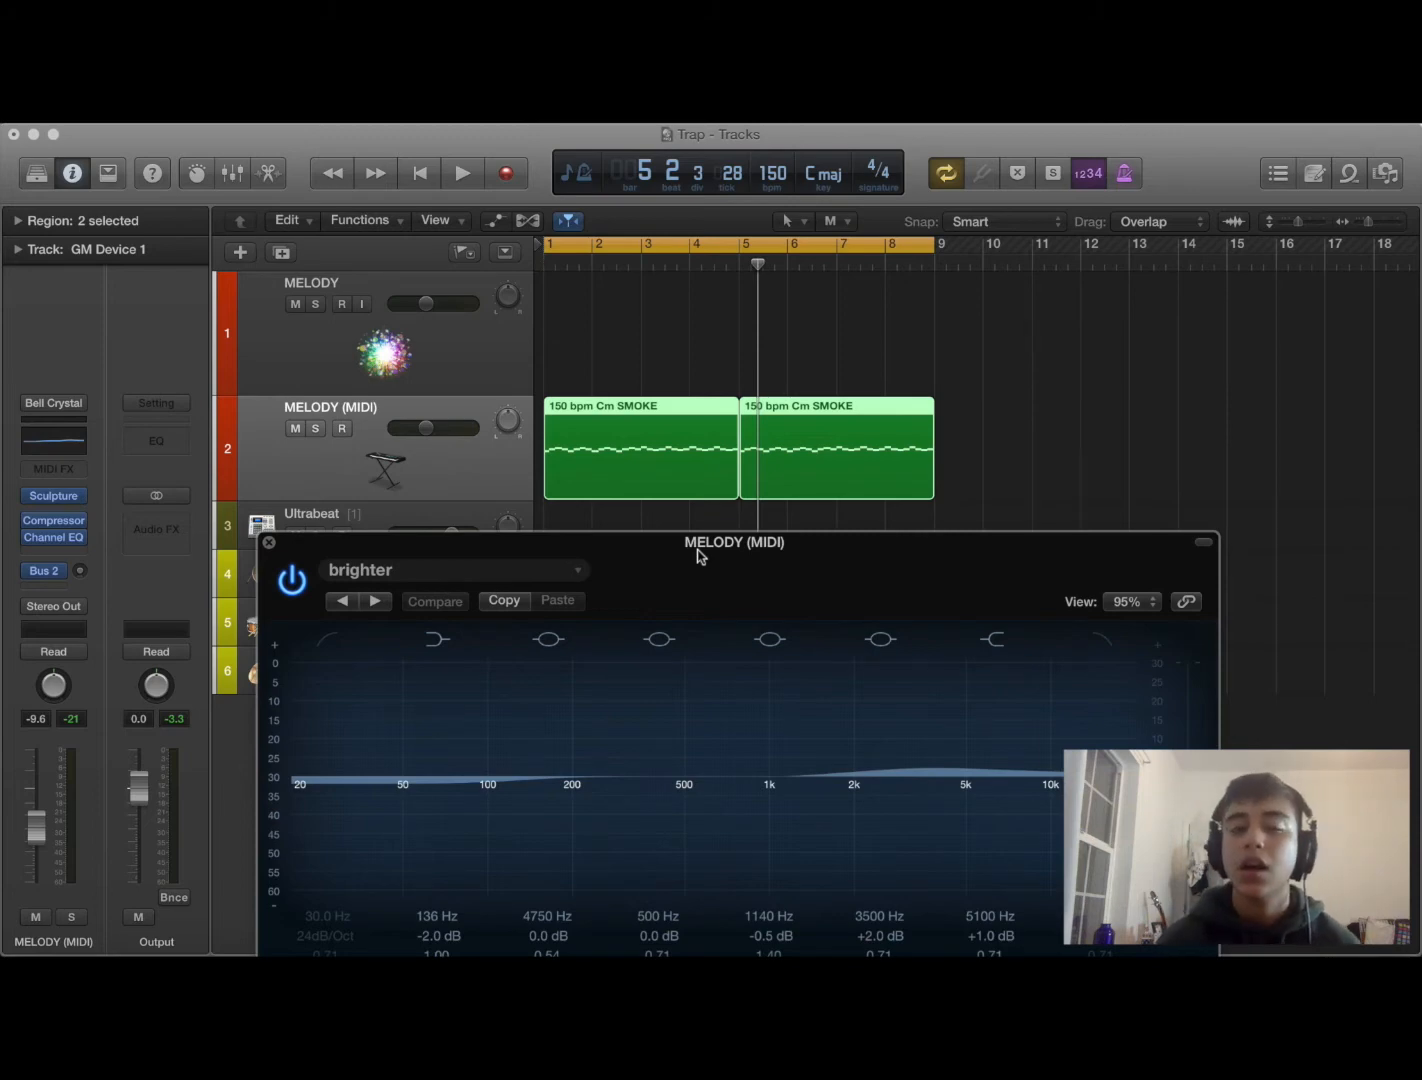
pyautogui.moveTo(697, 556); pyautogui.dragTo(620, 459)
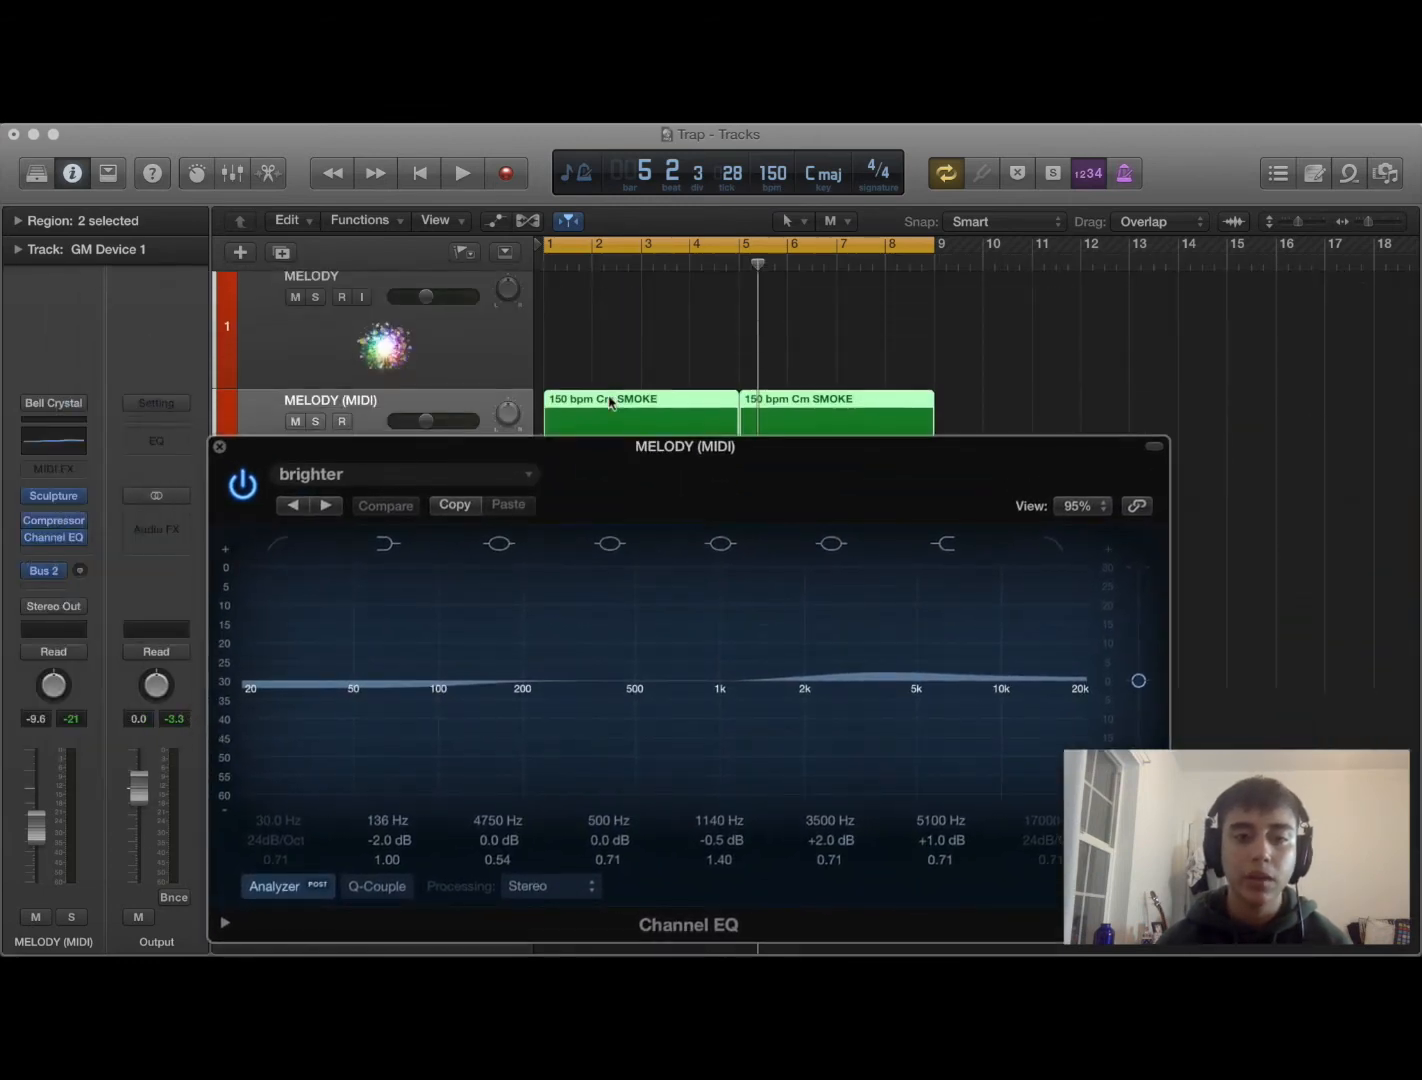
pyautogui.press('space')
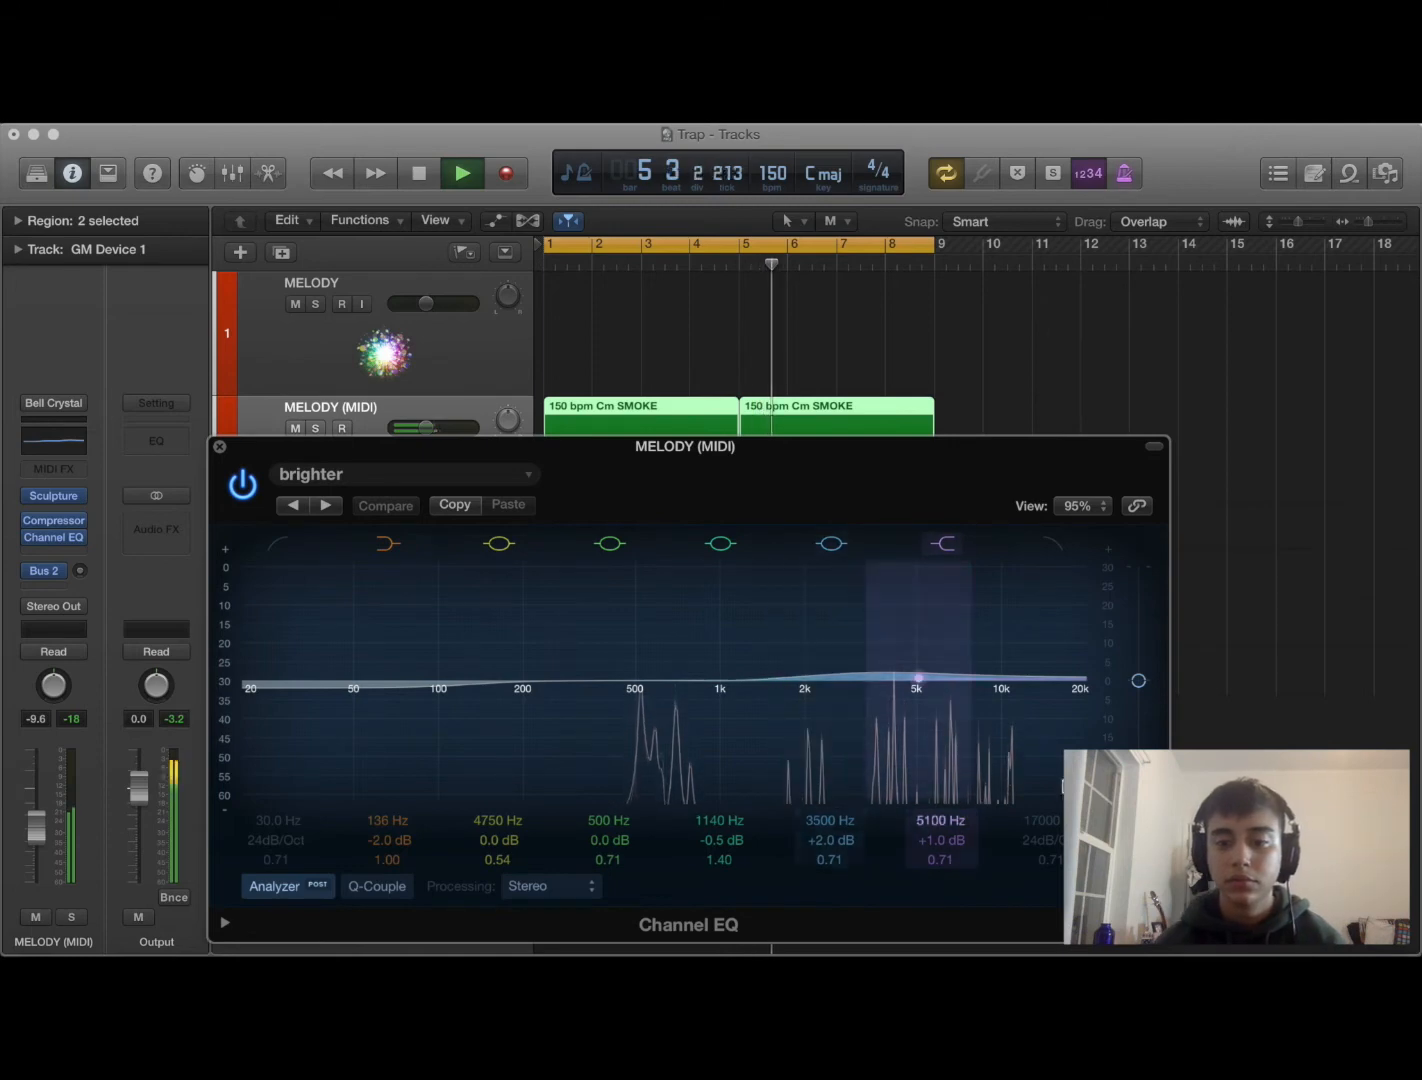
pyautogui.press('space')
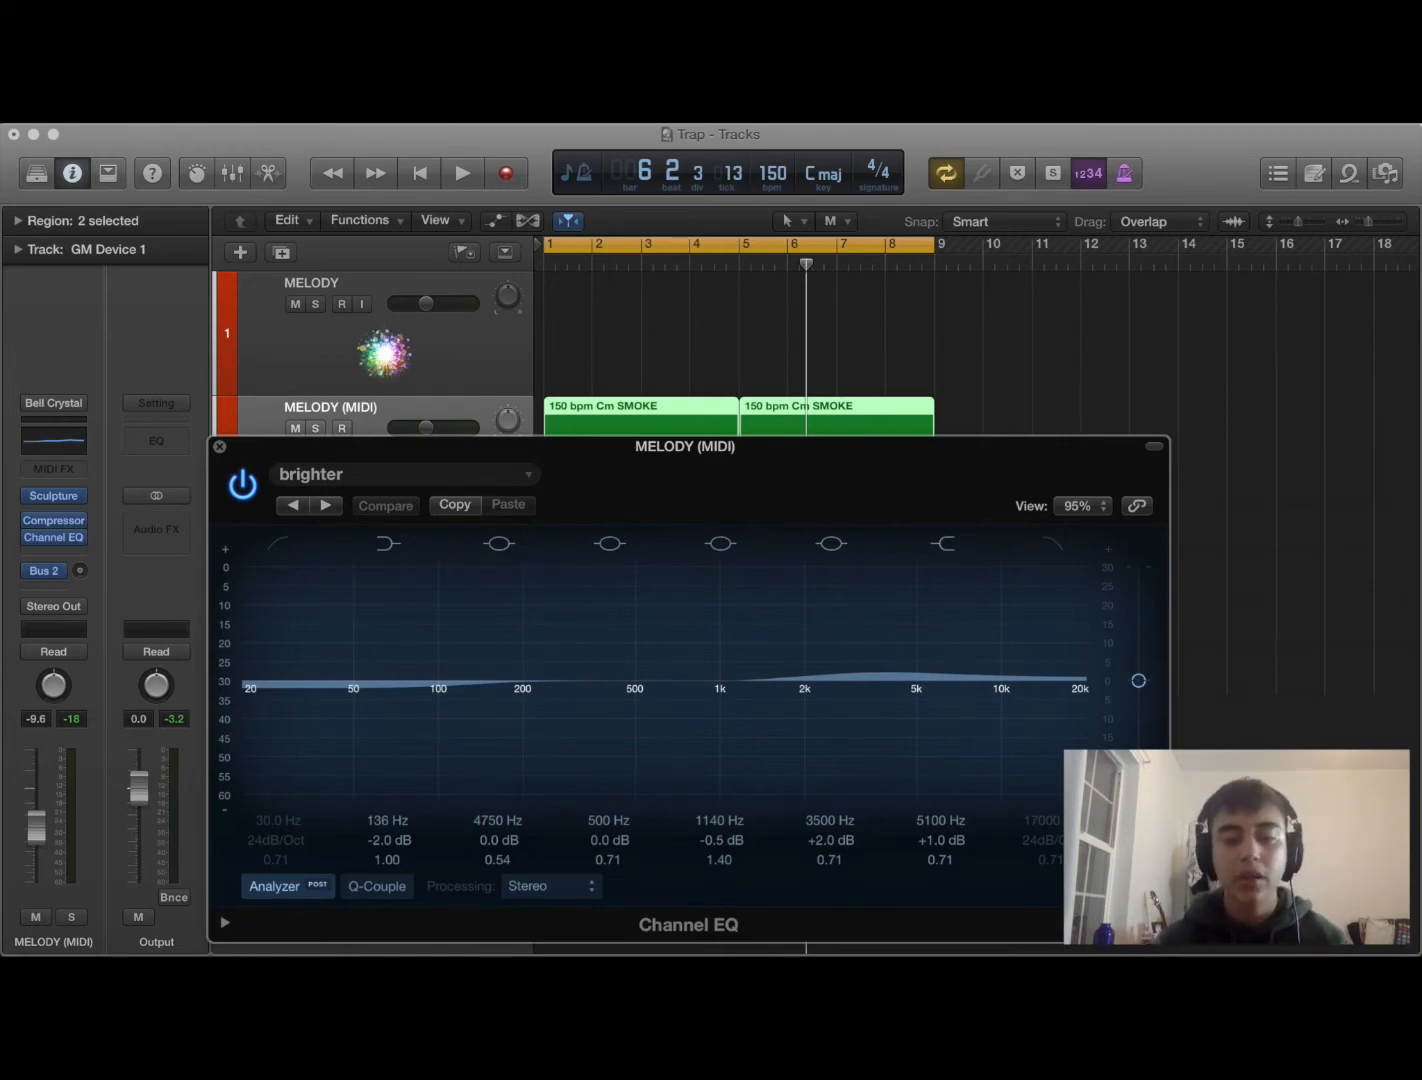
# Step: Switch off the 5100 Hz high shelf in the Channel EQ while keeping the 3500 Hz band enabled
pyautogui.click(832, 545)
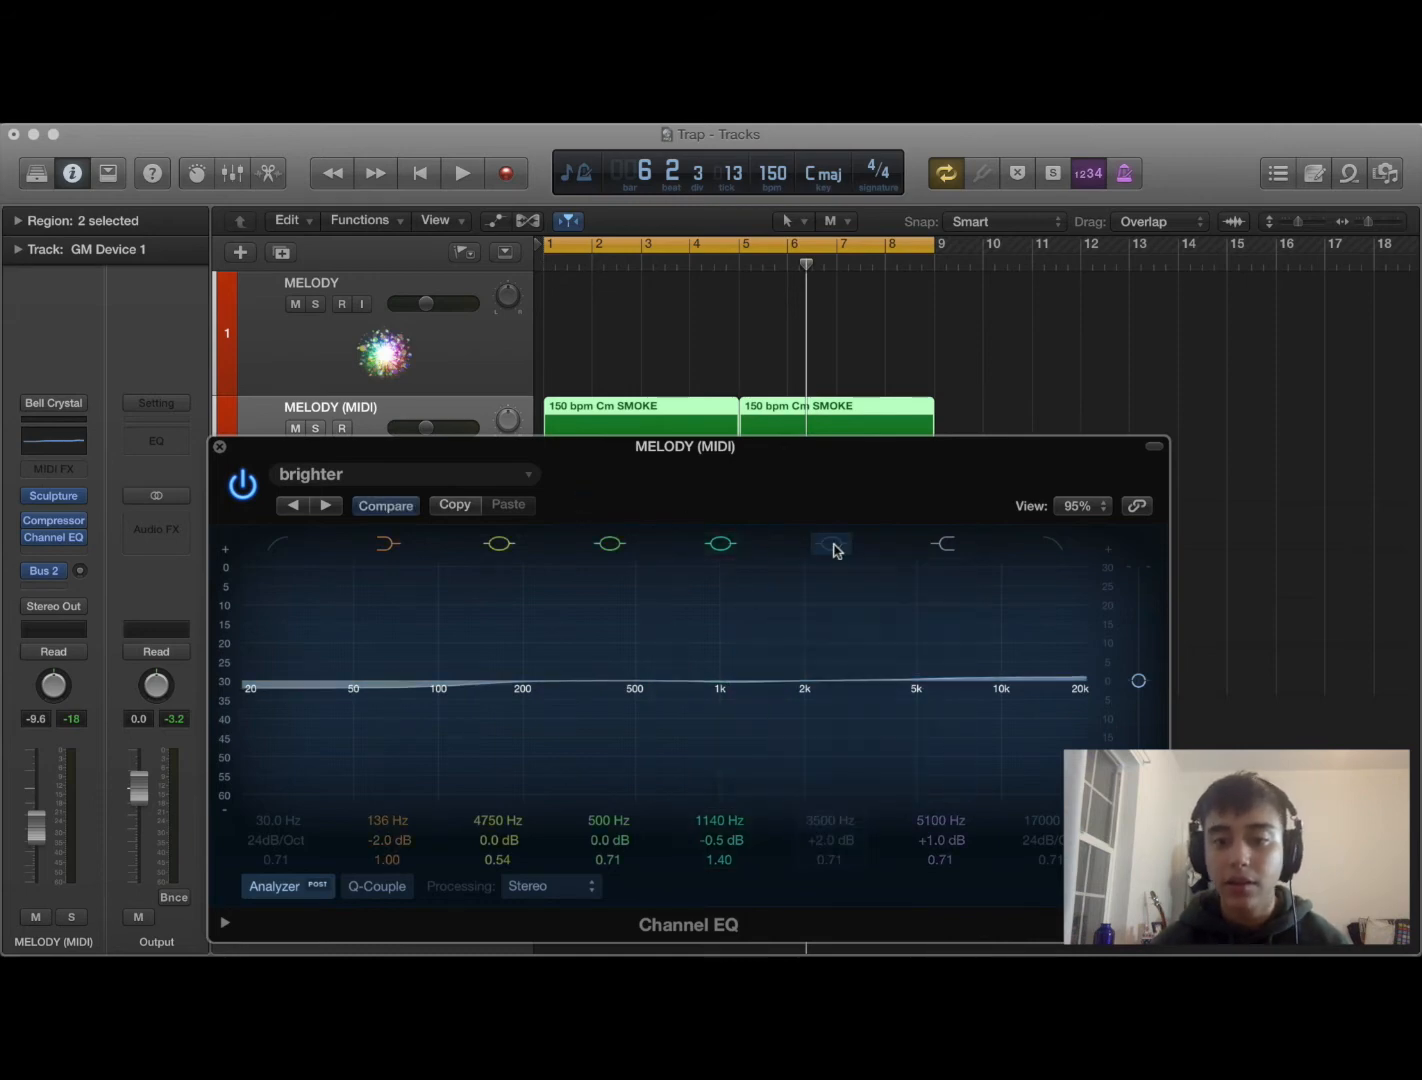
pyautogui.click(940, 546)
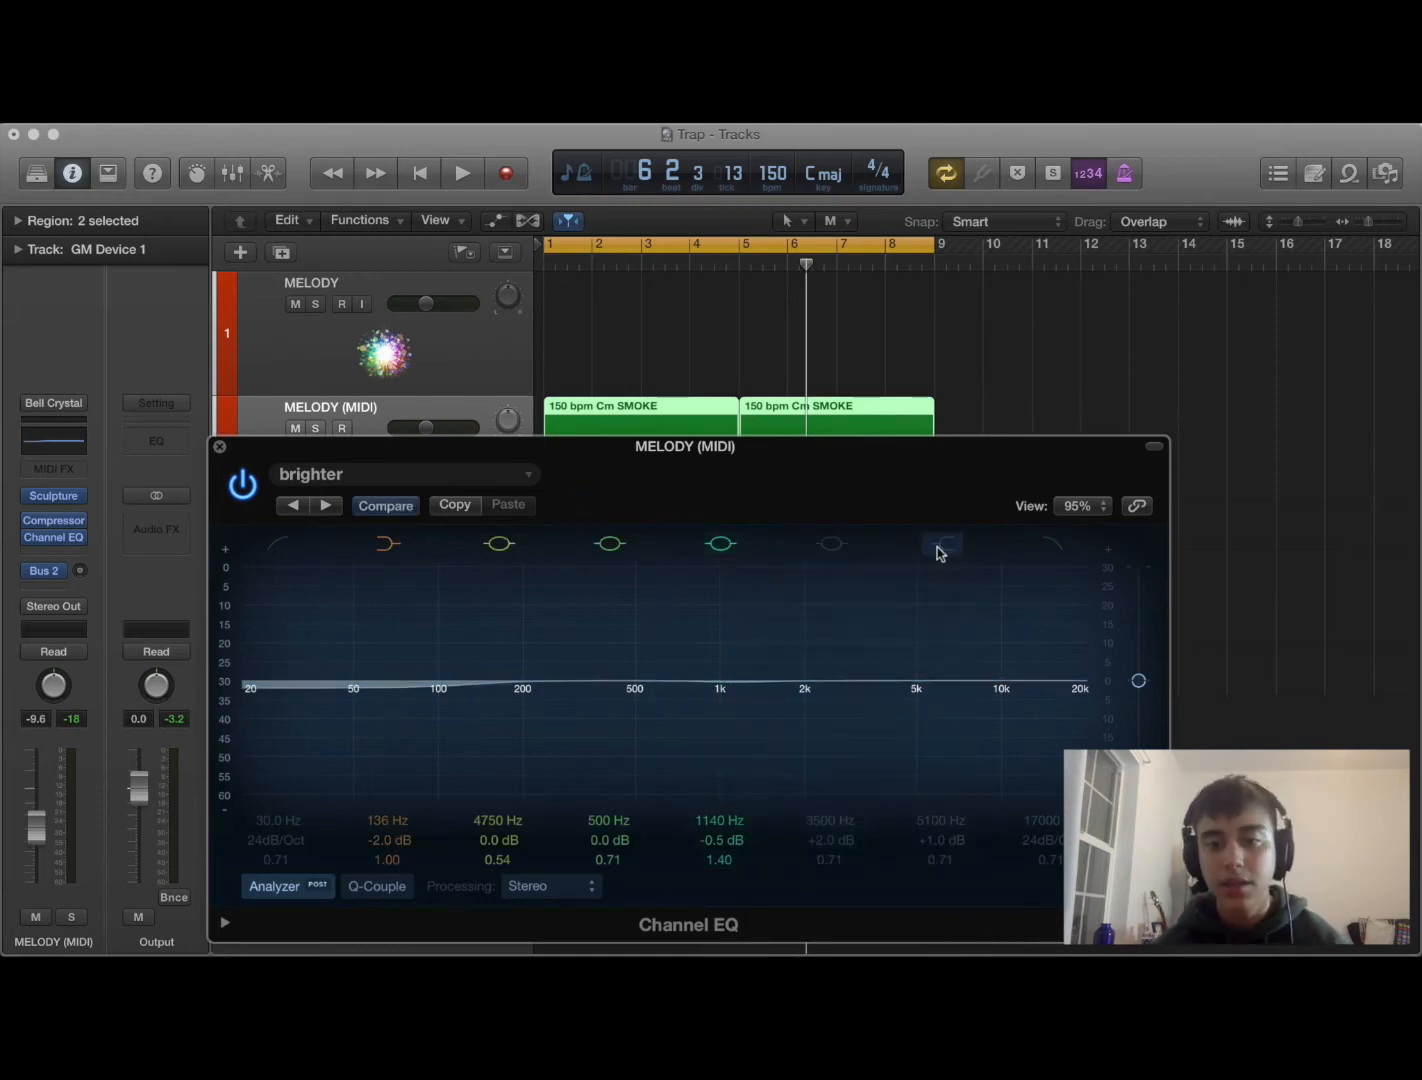
pyautogui.click(822, 545)
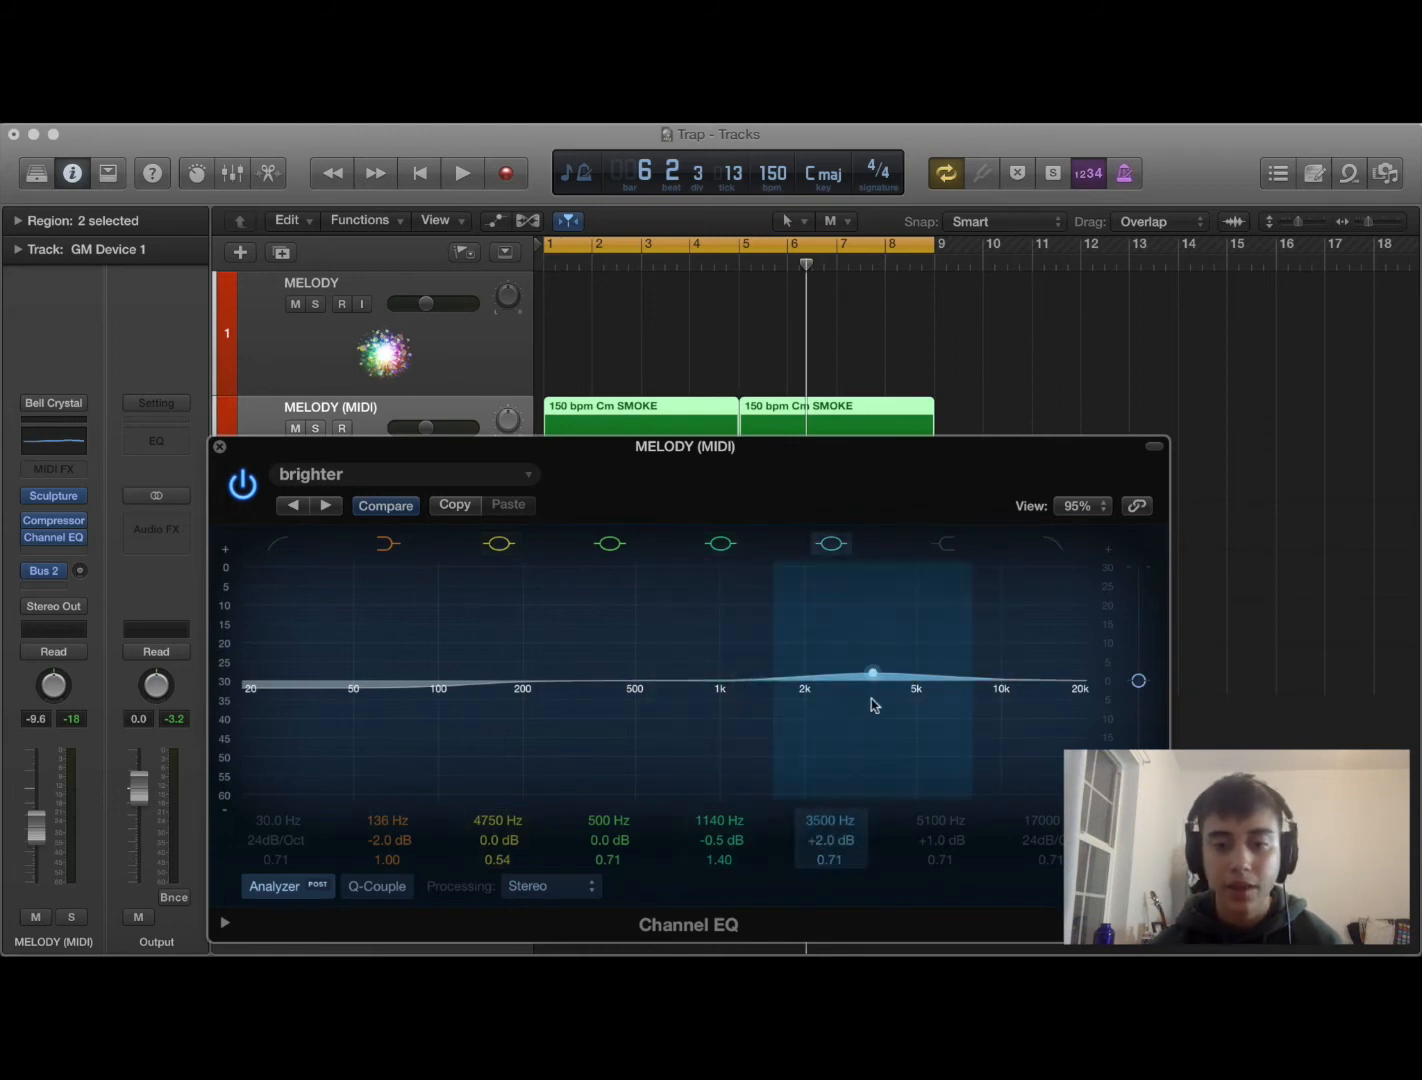
# Step: Narrow the 3500 Hz band to a Q of 80 and set its gain to +6.5 dB
pyautogui.scroll(6, 830, 859)
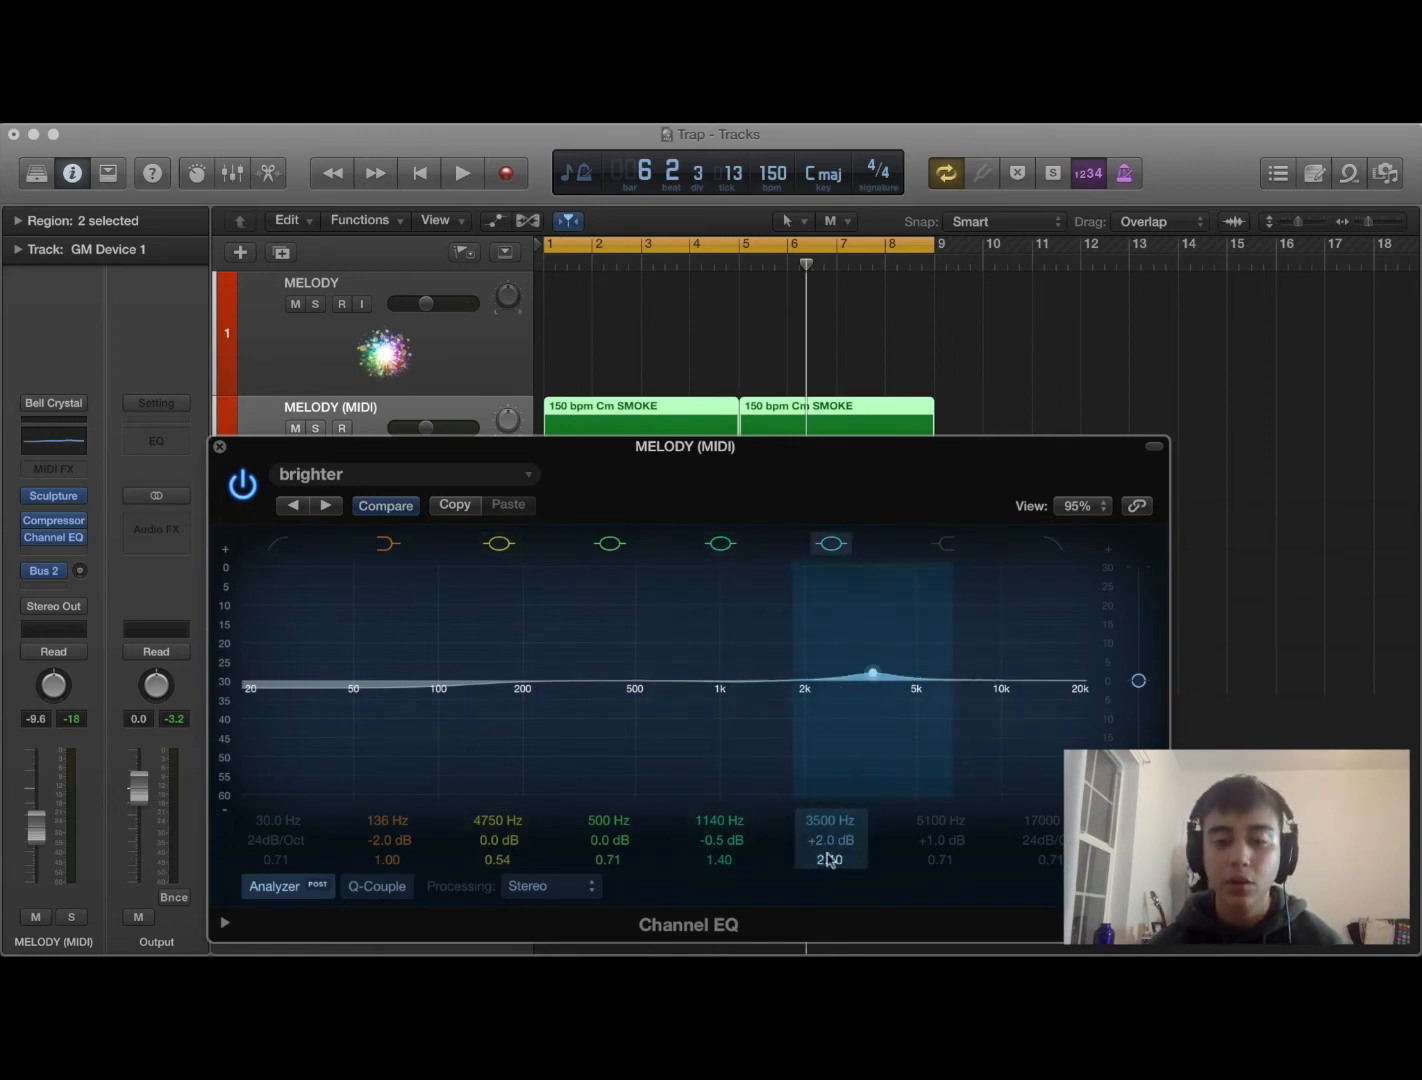
pyautogui.scroll(8, 822, 842)
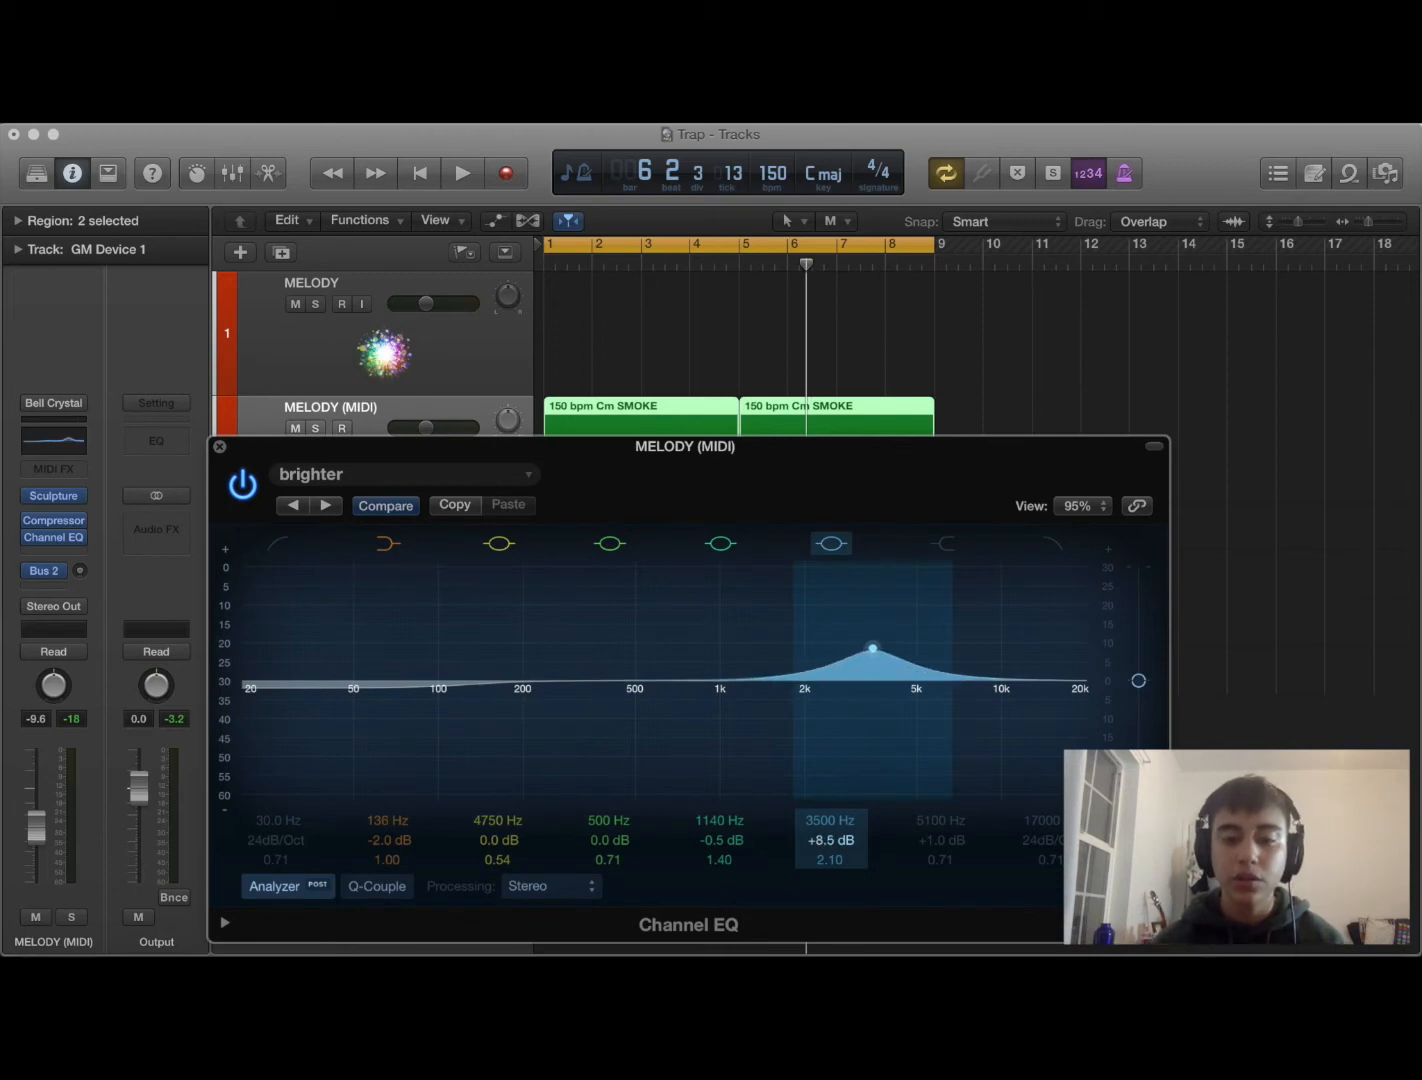
pyautogui.scroll(15, 827, 860)
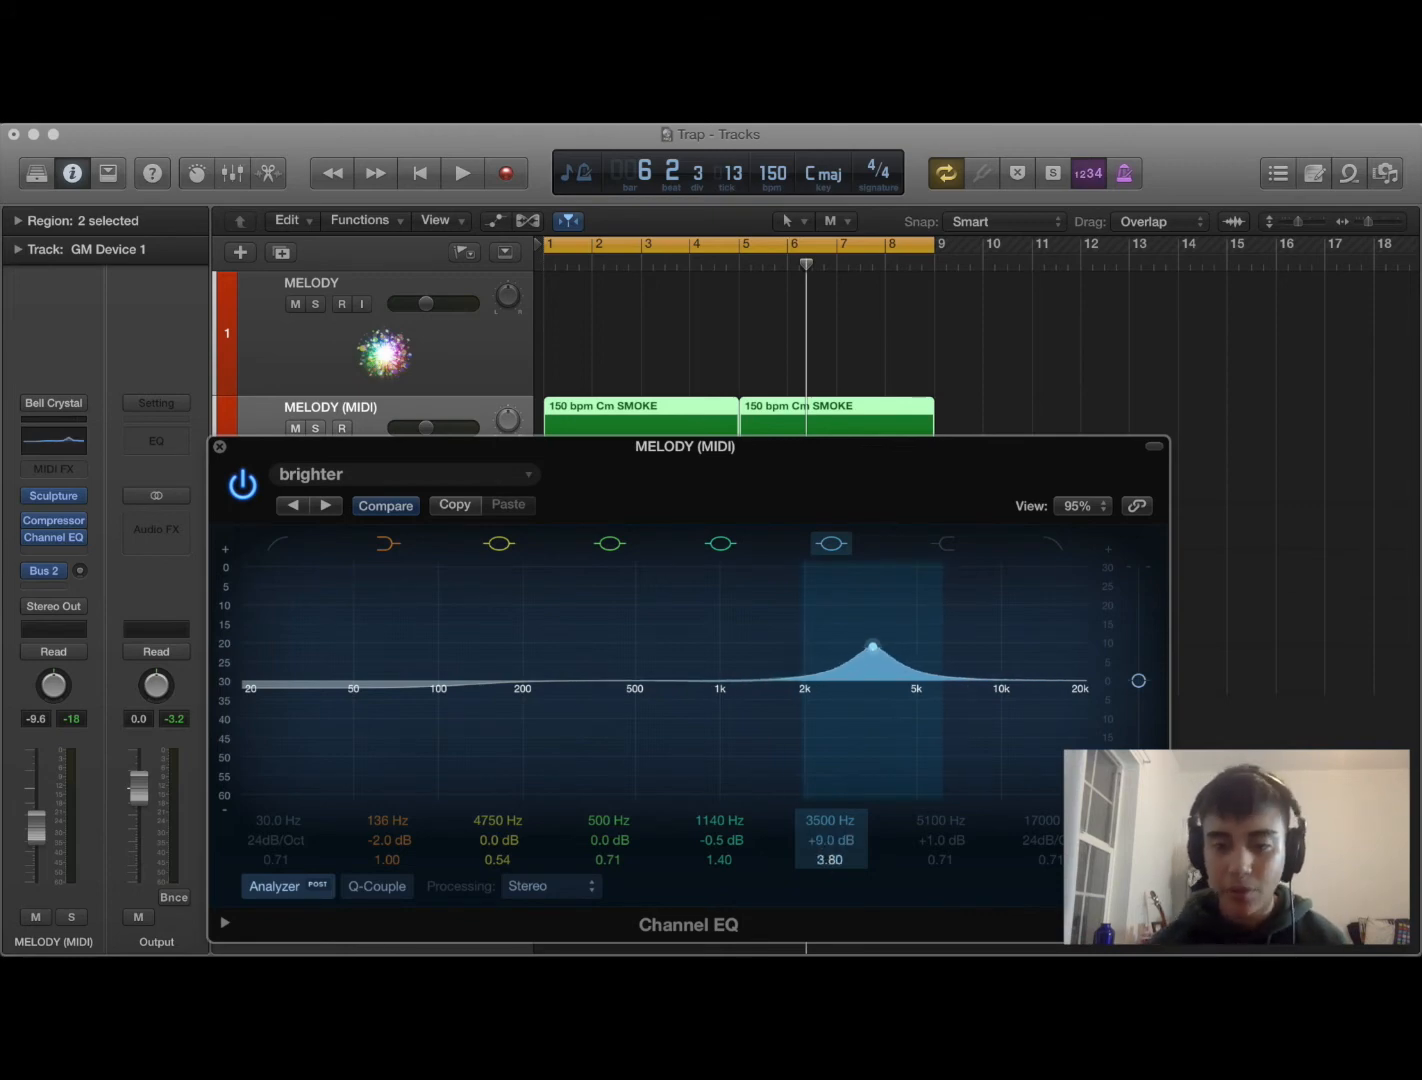
pyautogui.scroll(3, 828, 858)
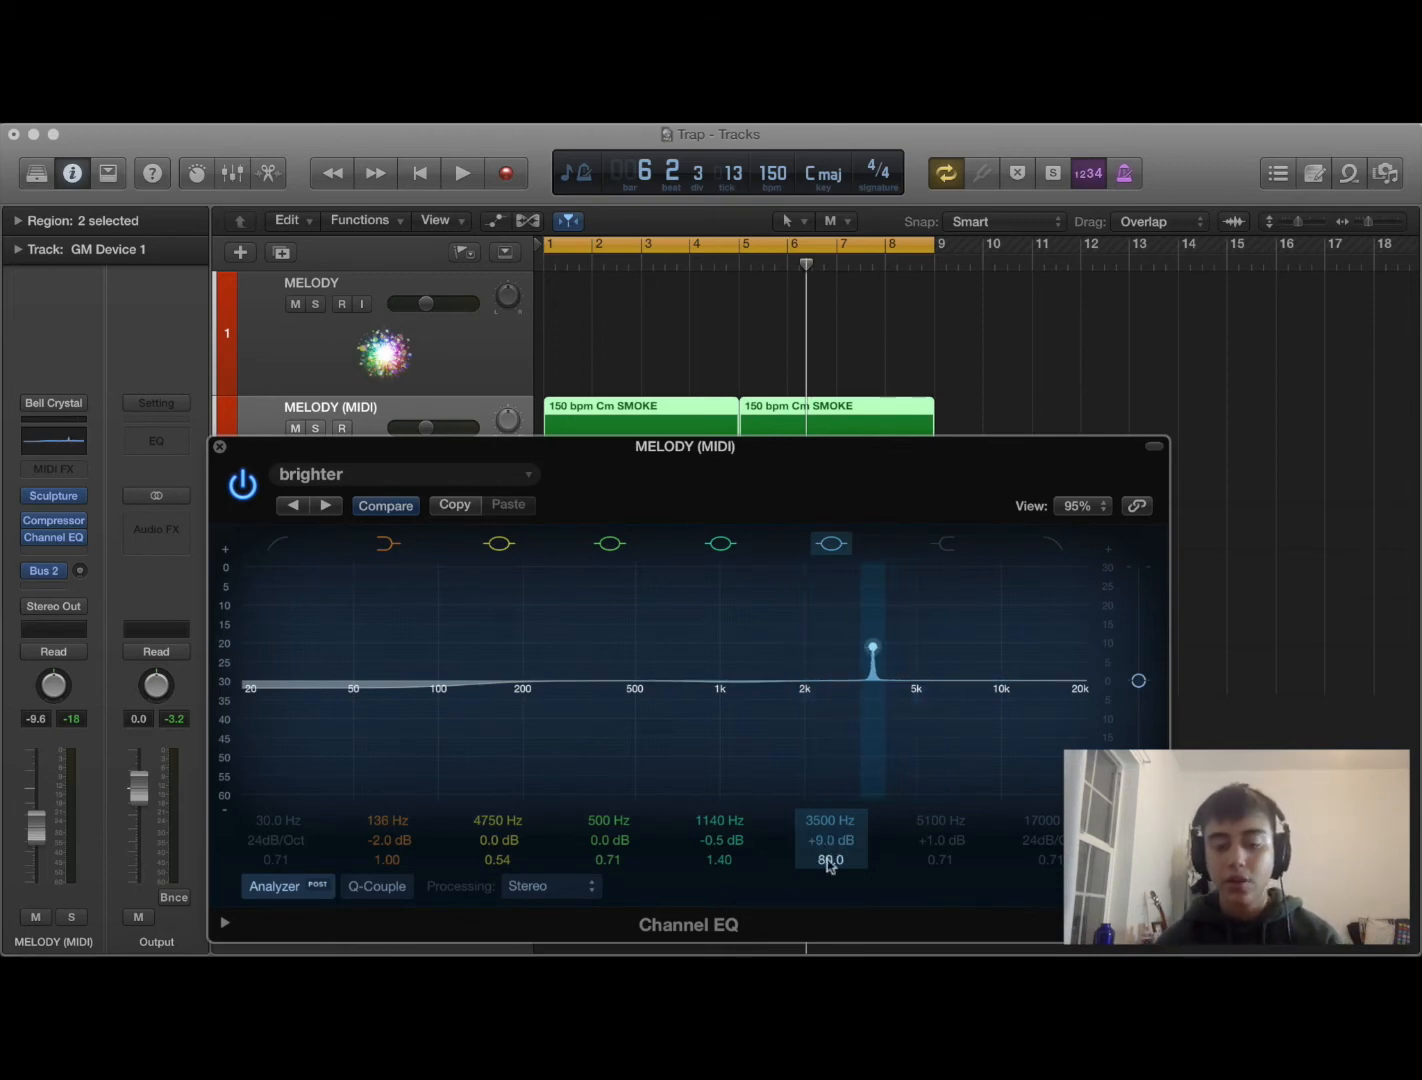
pyautogui.scroll(11, 827, 843)
pyautogui.scroll(2, 828, 840)
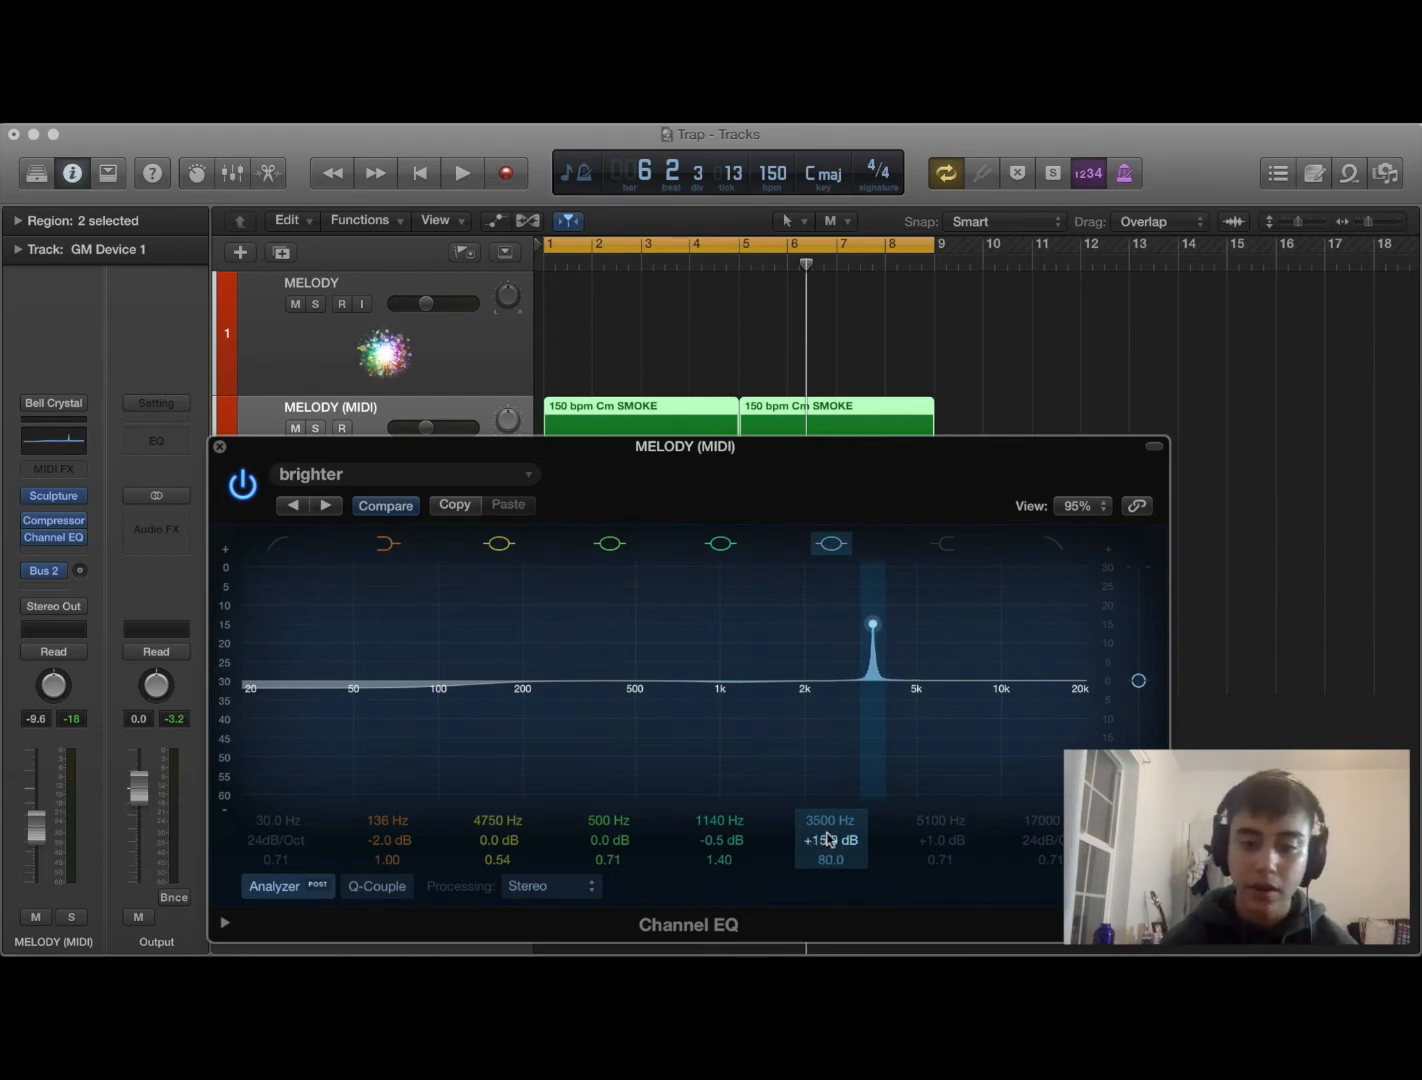
pyautogui.scroll(-10, 828, 840)
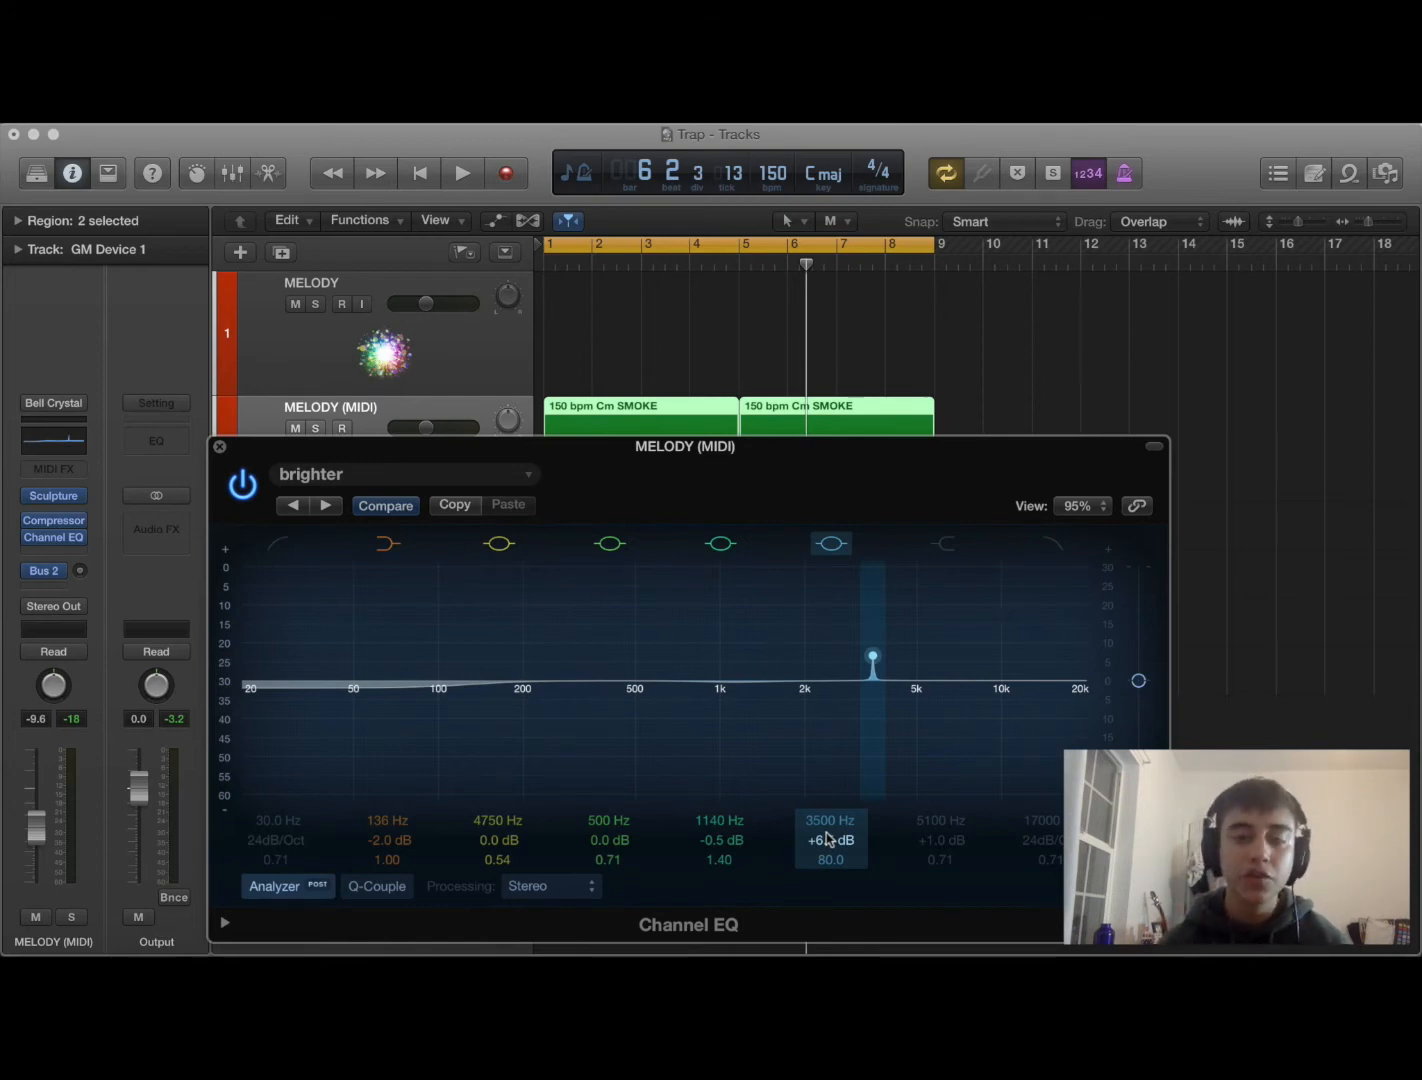
# Step: Sweep the narrow 3500 Hz band to 4100 Hz during playback and cut its gain to -11.0 dB
pyautogui.press('space')
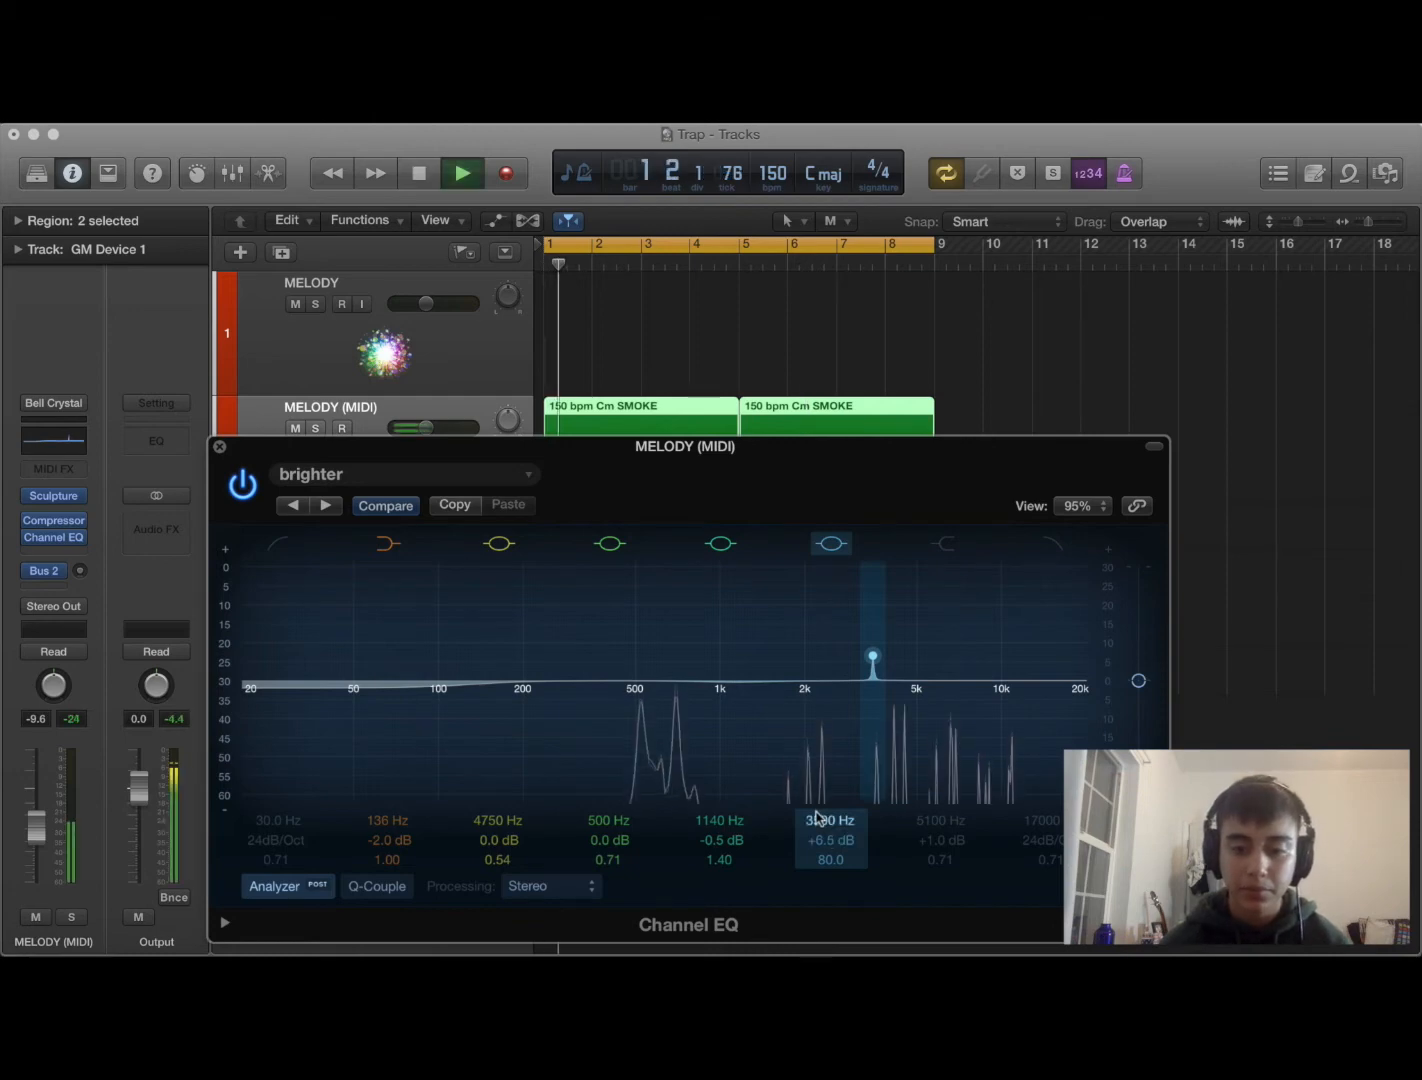
pyautogui.moveTo(819, 820)
pyautogui.mouseDown()
pyautogui.moveTo(819, 796)
pyautogui.moveTo(819, 843)
pyautogui.mouseUp()
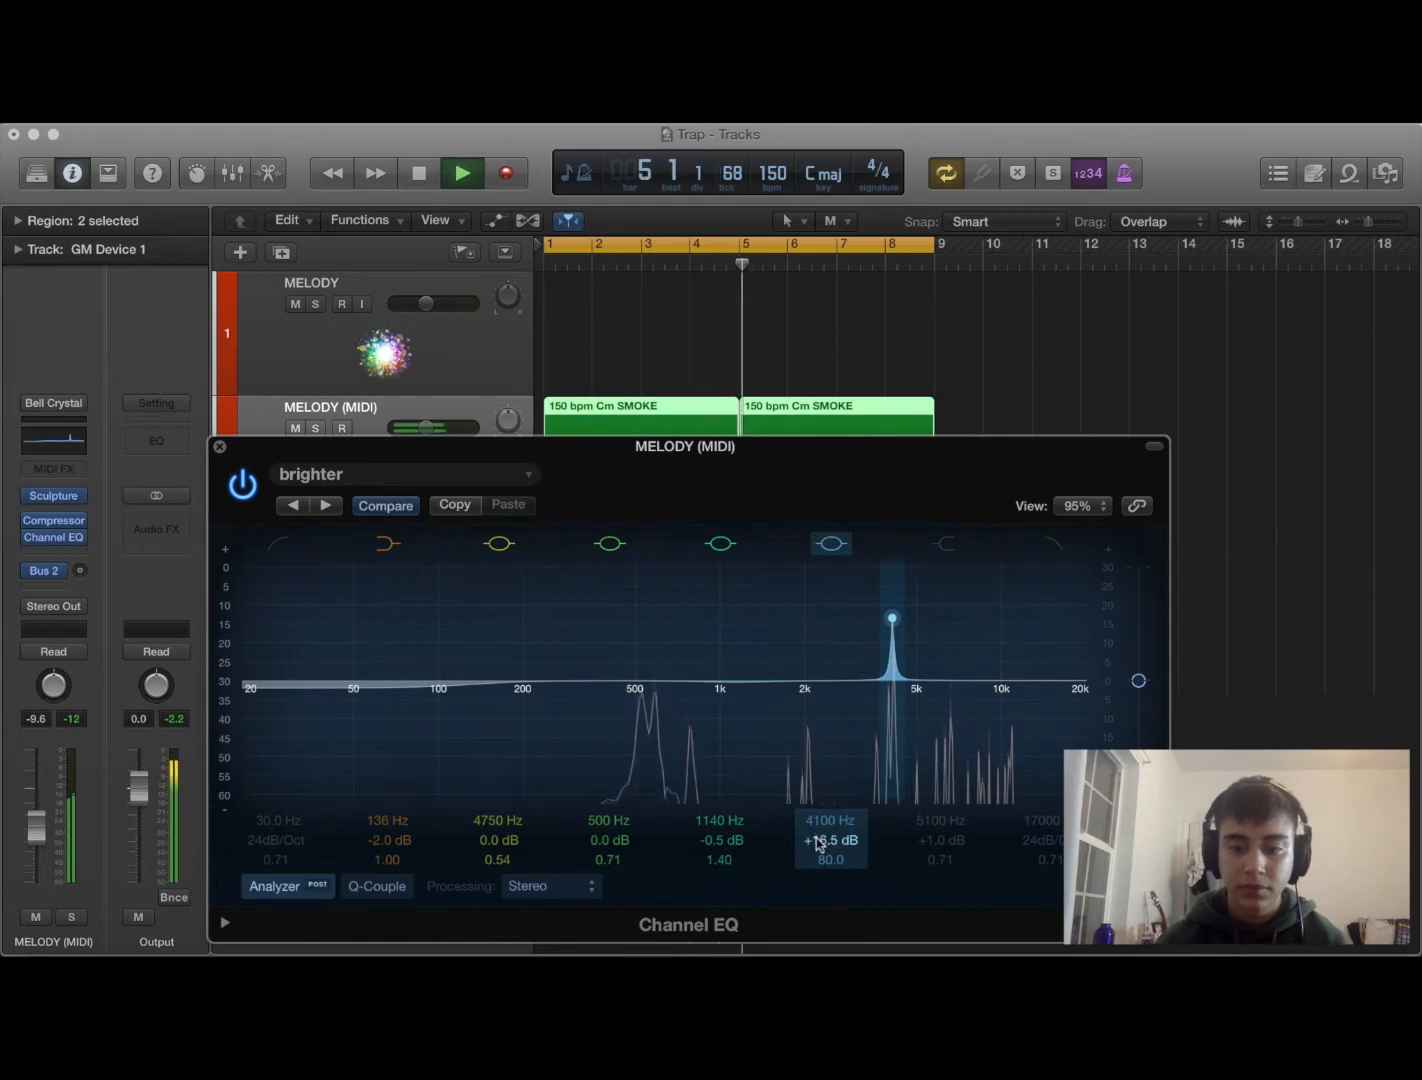
pyautogui.press('space')
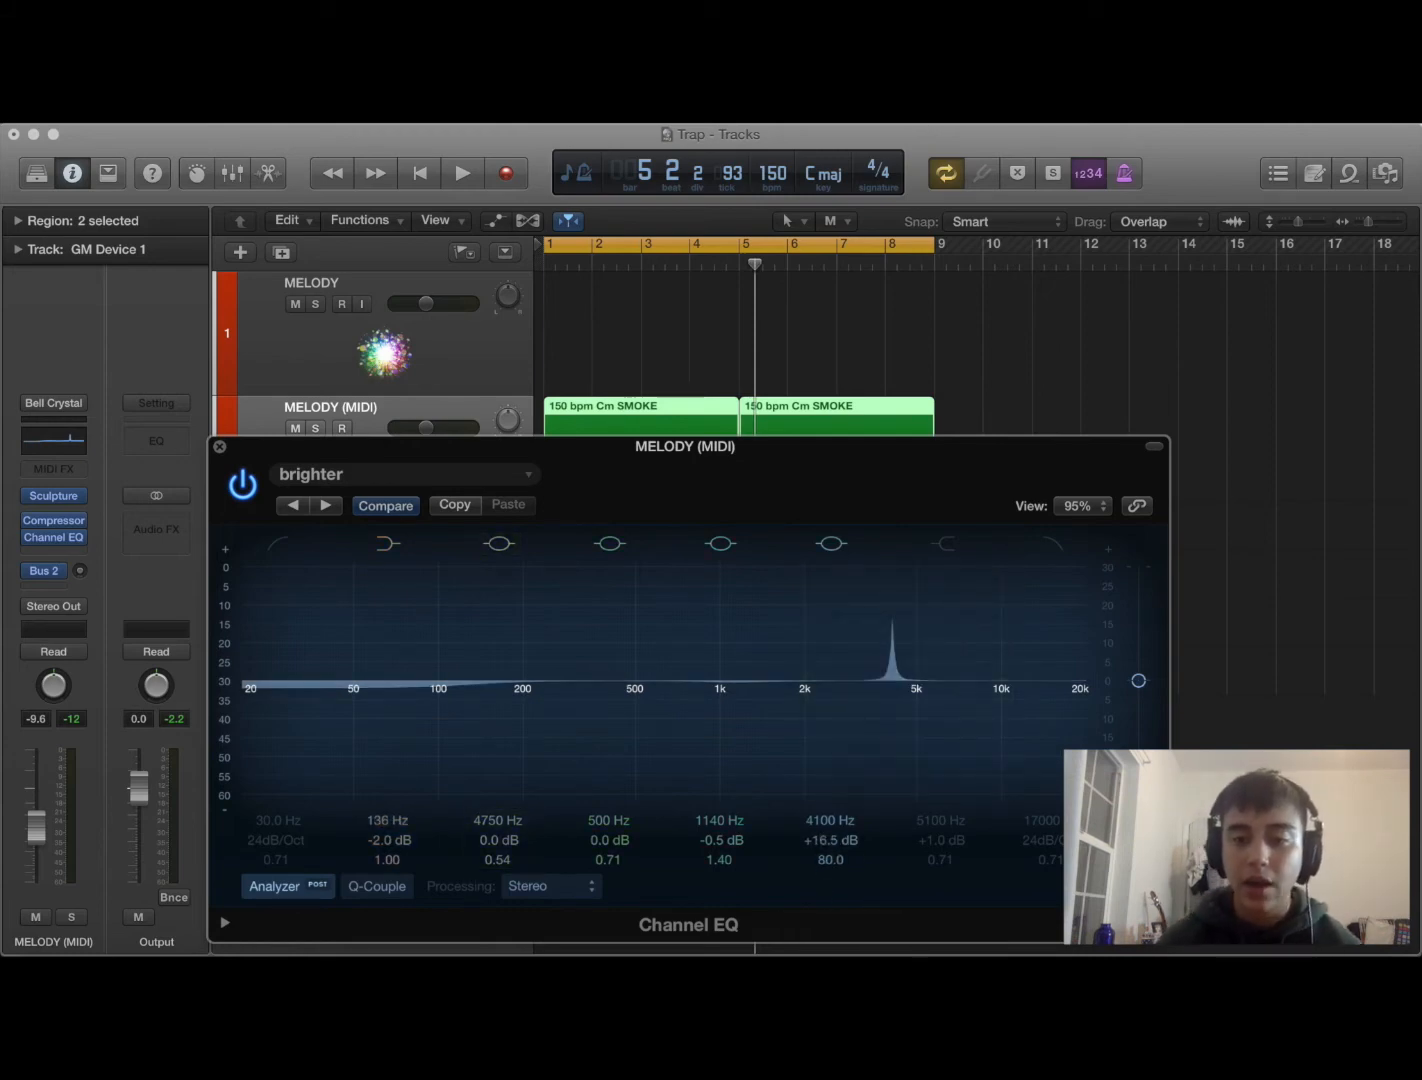
pyautogui.press('space')
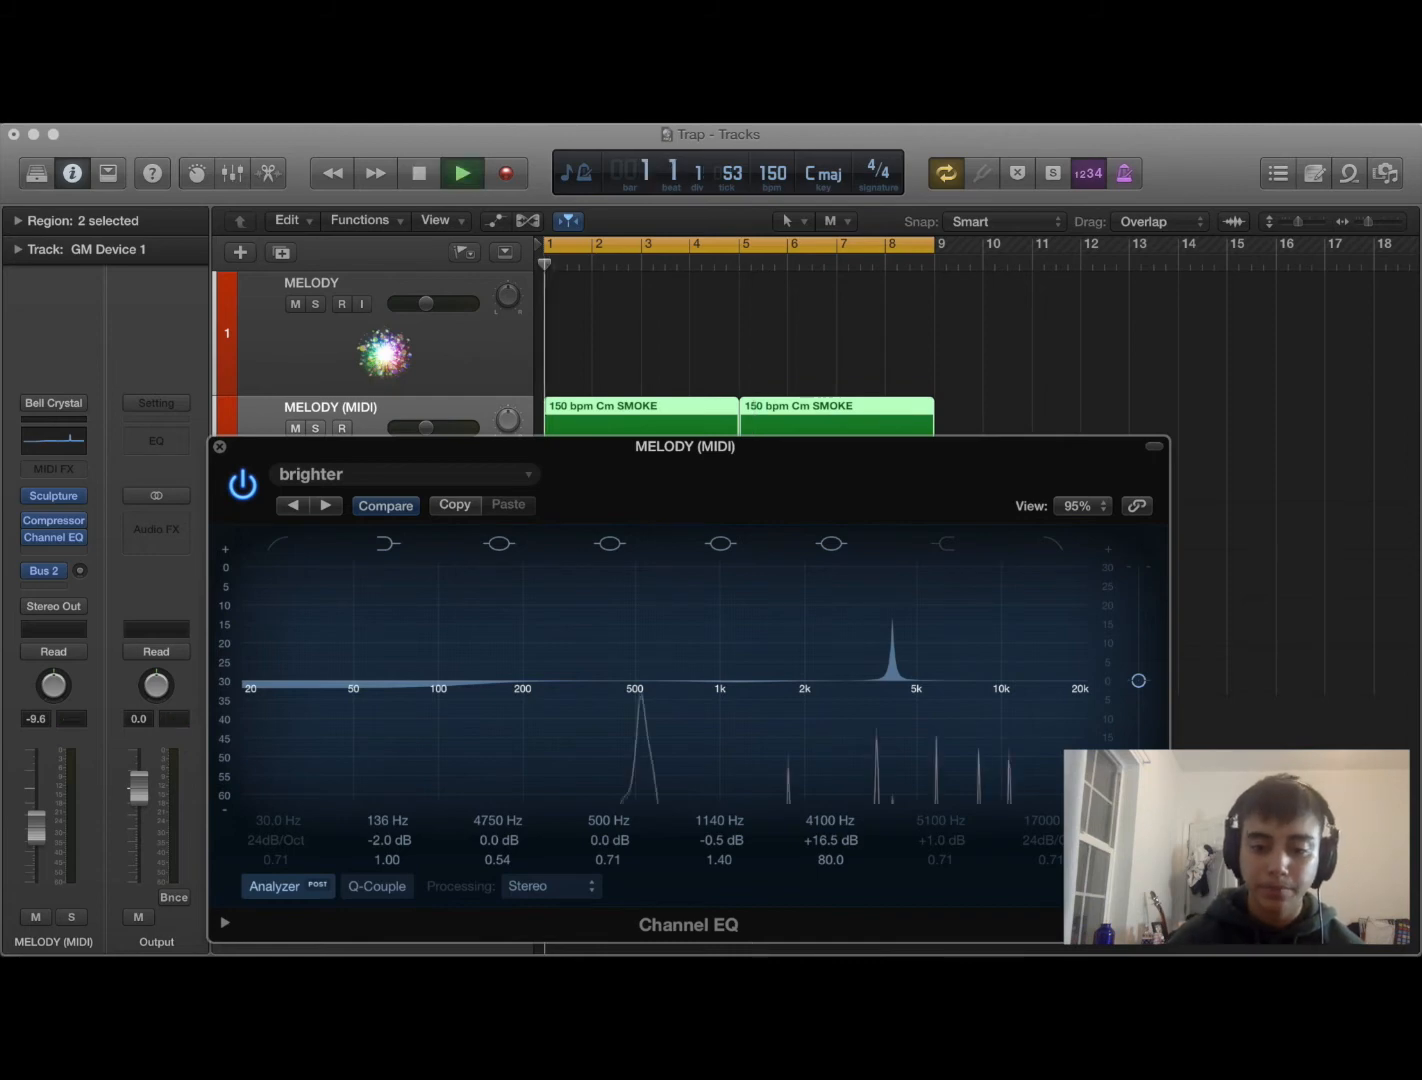
pyautogui.moveTo(826, 842)
pyautogui.mouseDown()
pyautogui.moveTo(826, 891)
pyautogui.moveTo(825, 848)
pyautogui.mouseUp()
pyautogui.press('space')
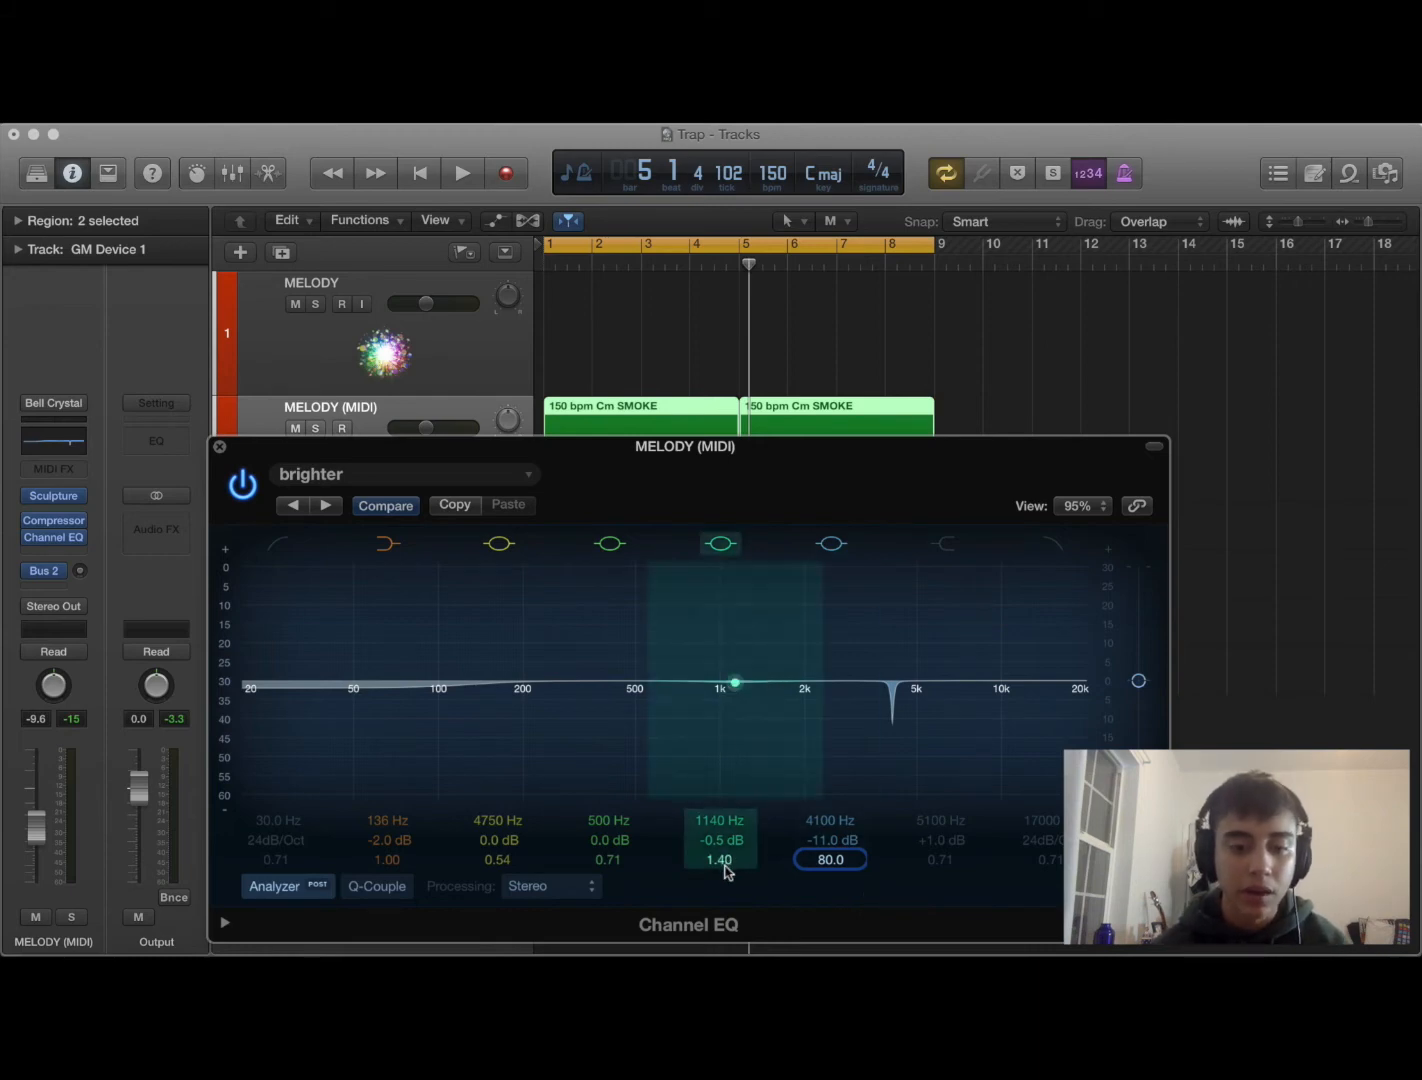
# Step: Turn the 1140 Hz band into a narrow cut at 10800 Hz with Q 80 and -12.0 dB gain, sweeping it boosted during playback
pyautogui.moveTo(727, 870); pyautogui.dragTo(718, 770)
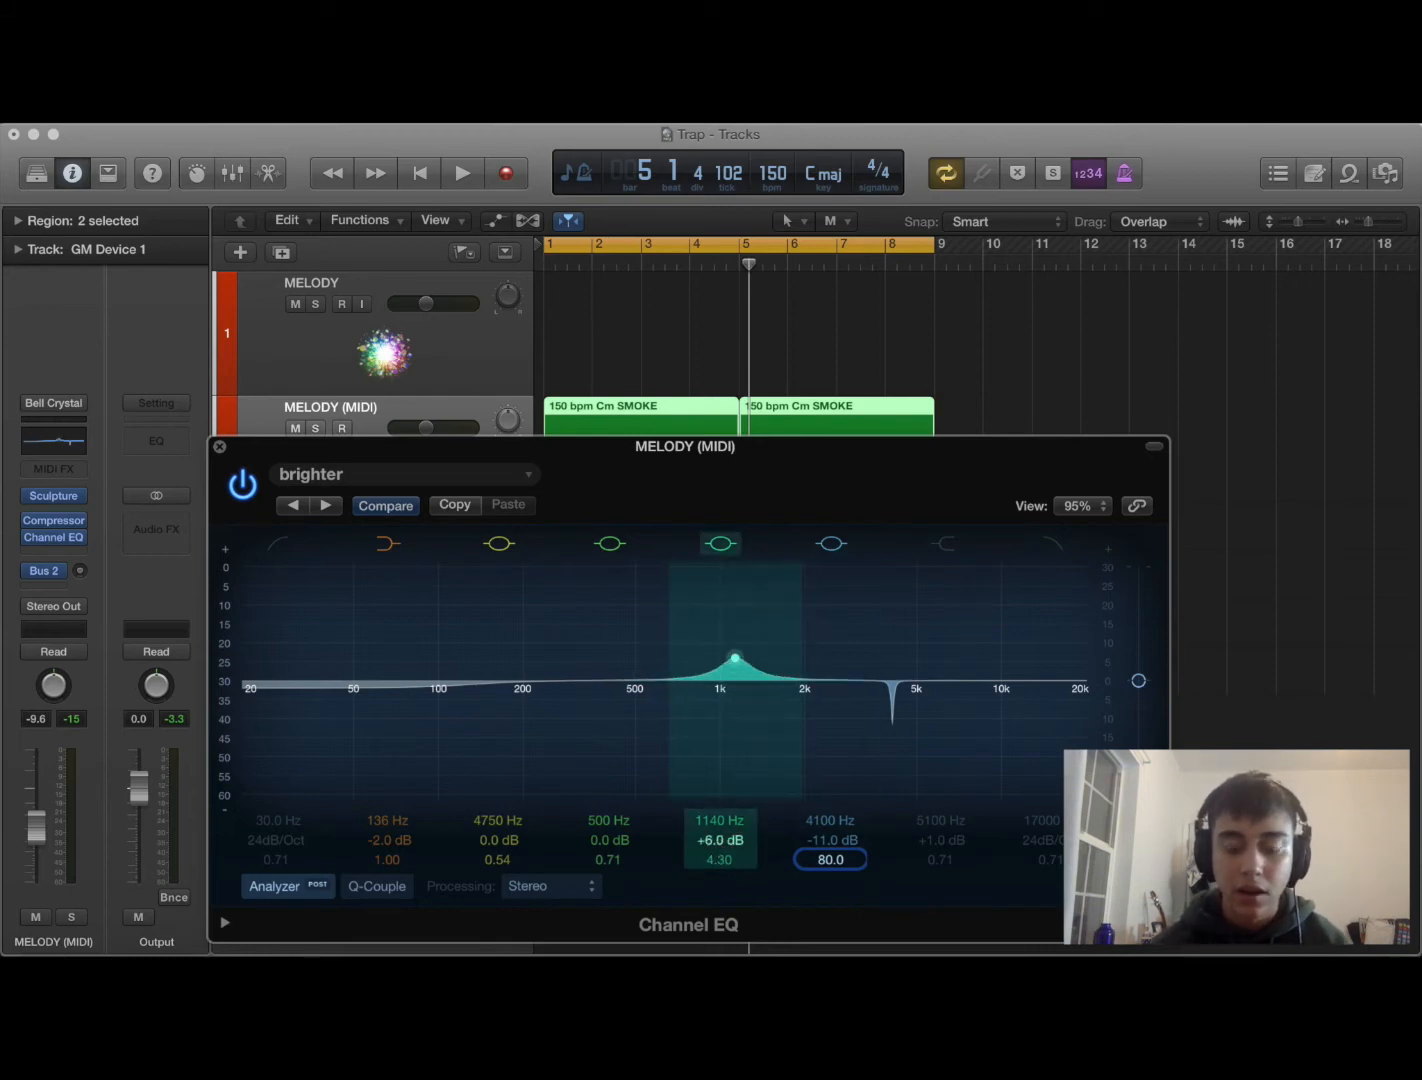
pyautogui.moveTo(719, 858); pyautogui.dragTo(713, 822)
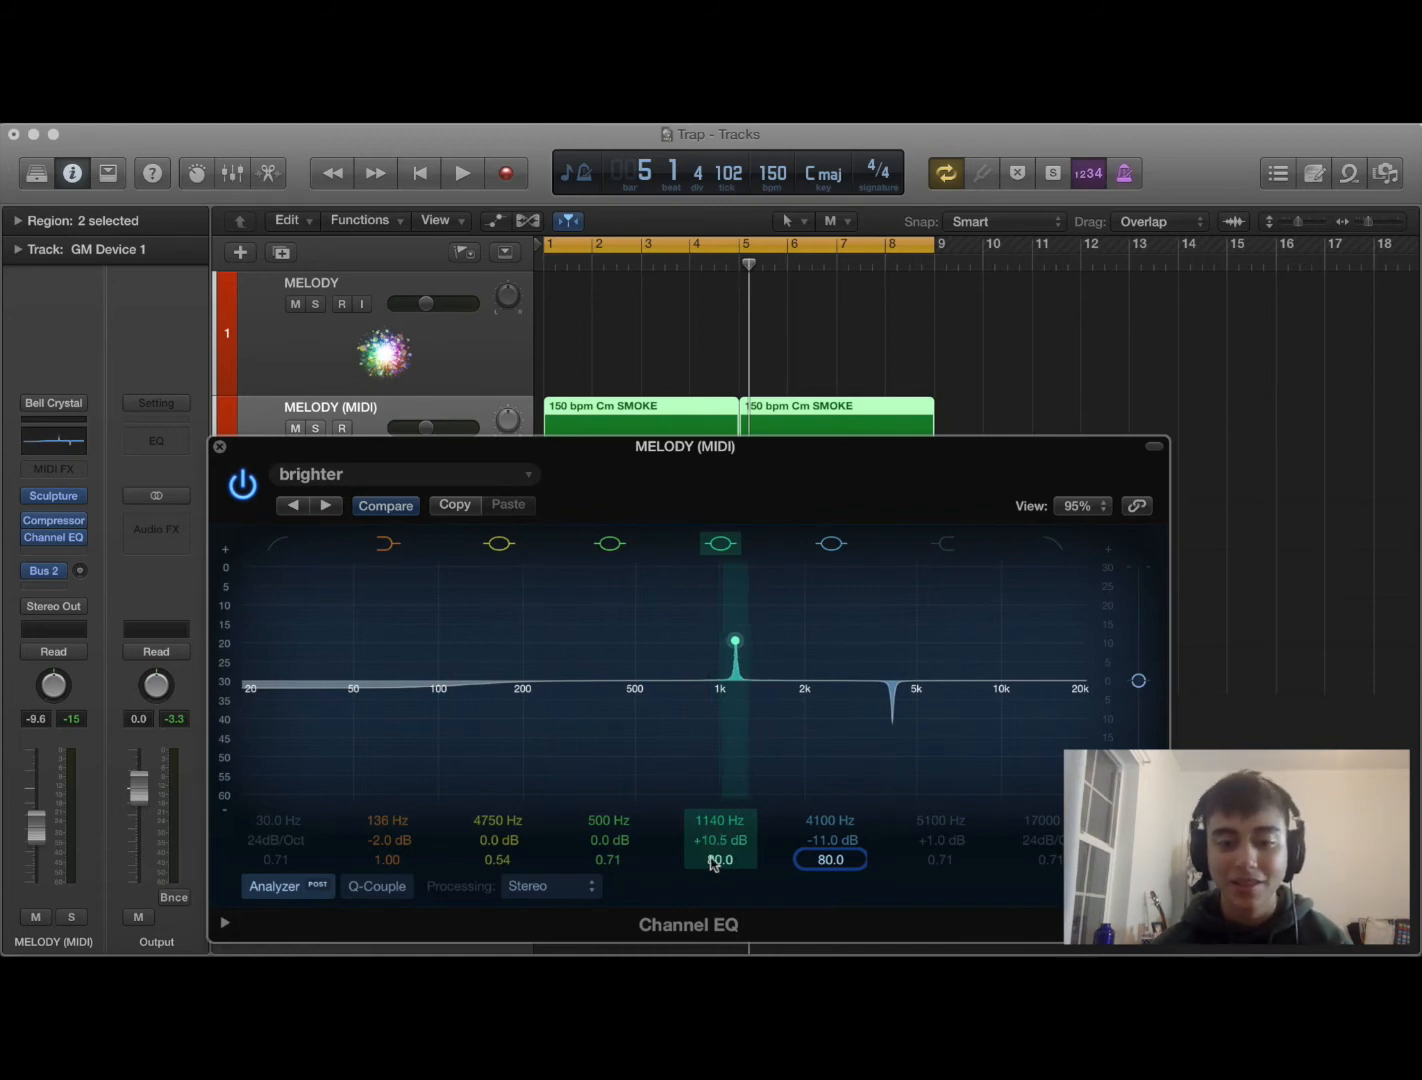
pyautogui.press('space')
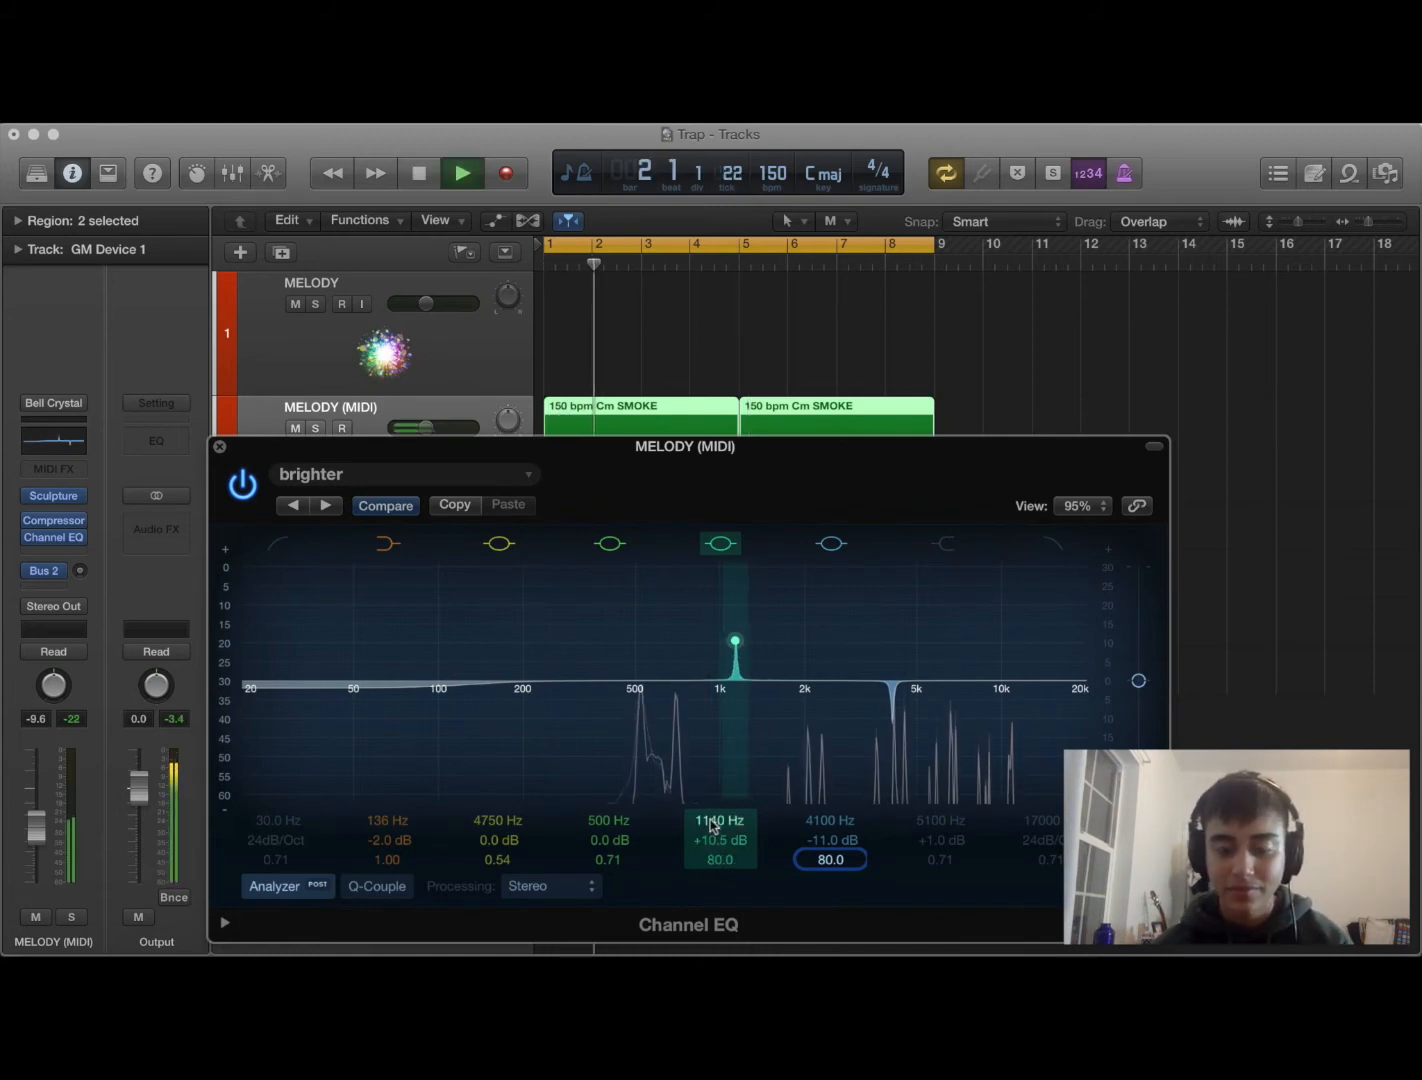
pyautogui.moveTo(713, 825); pyautogui.dragTo(713, 764)
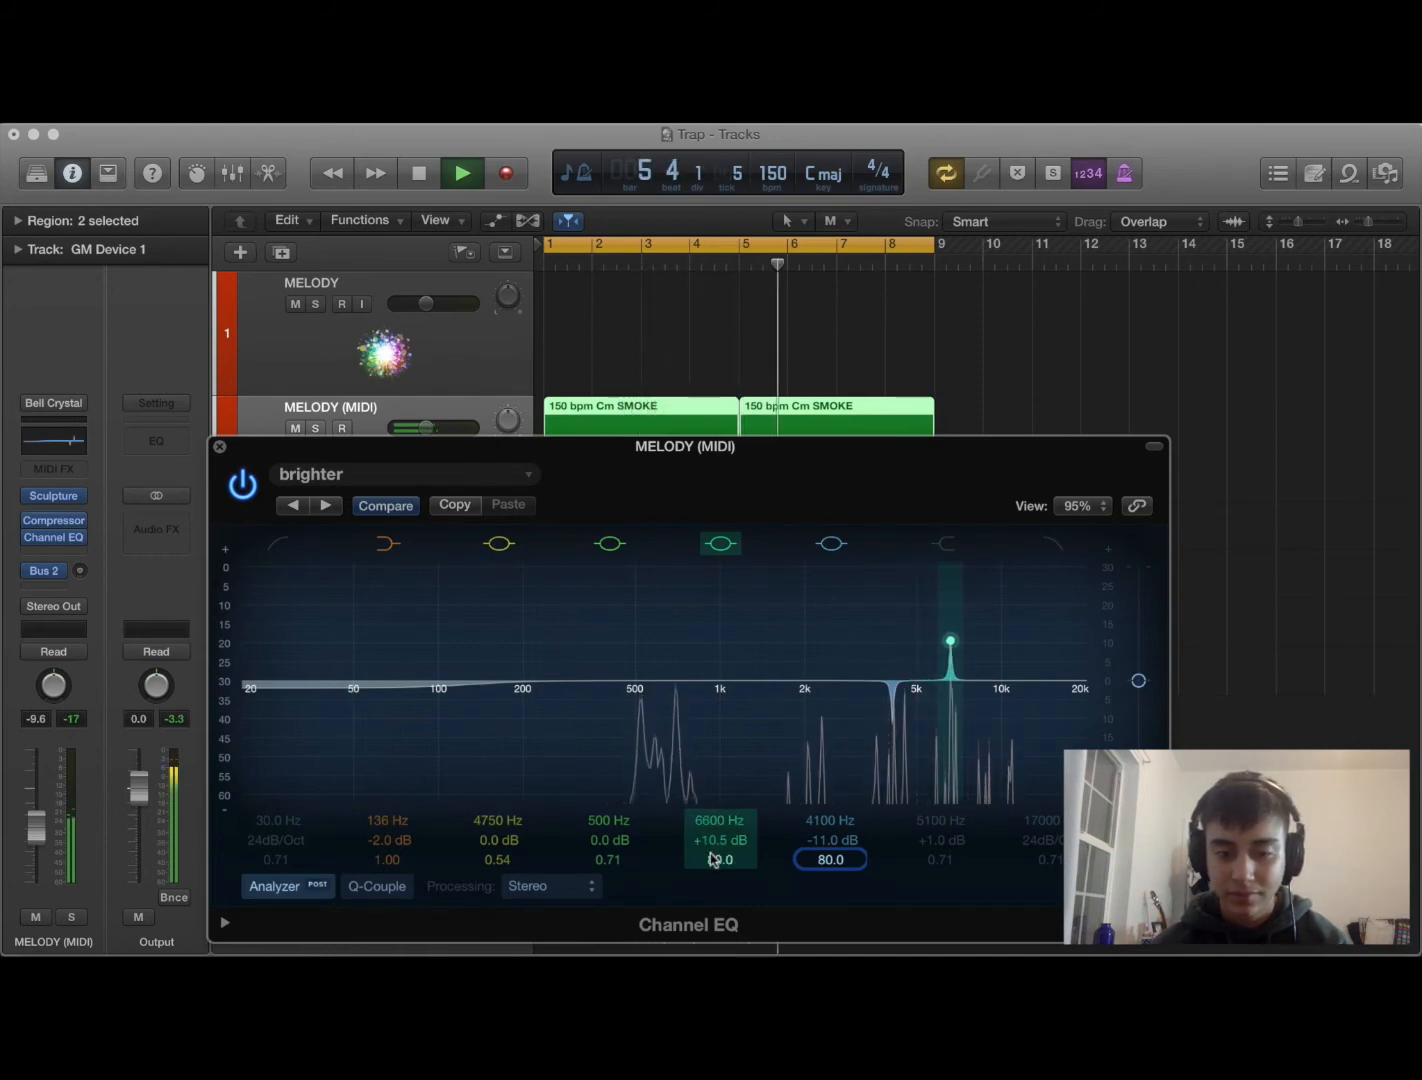
pyautogui.moveTo(713, 840); pyautogui.dragTo(719, 895)
pyautogui.press('space')
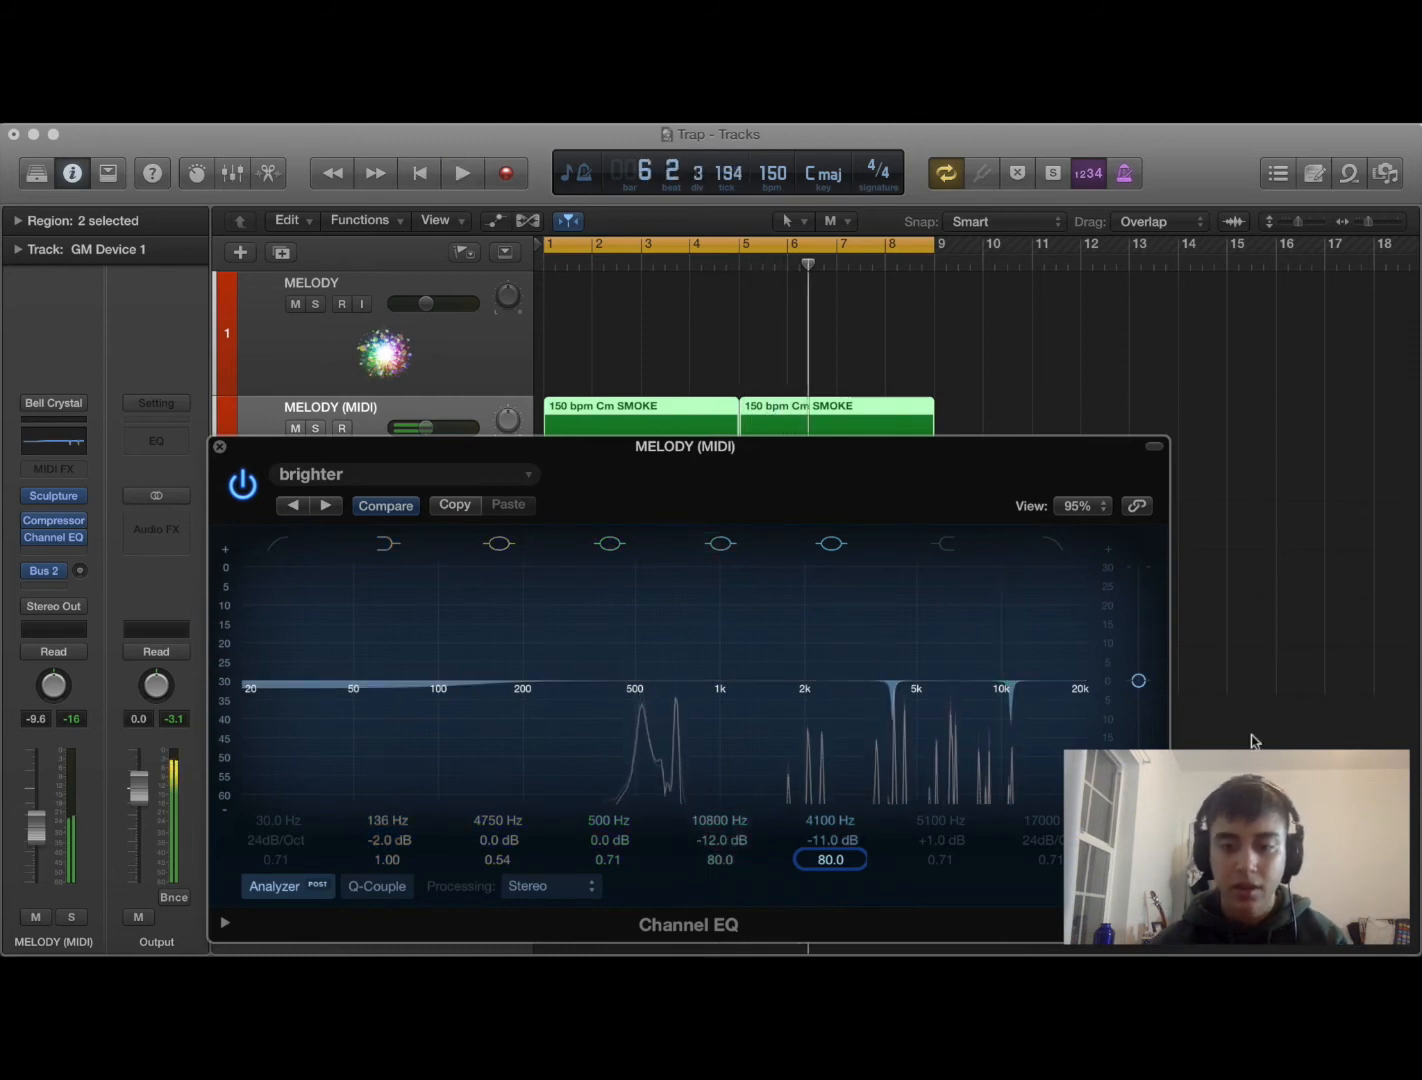
pyautogui.click(1017, 689)
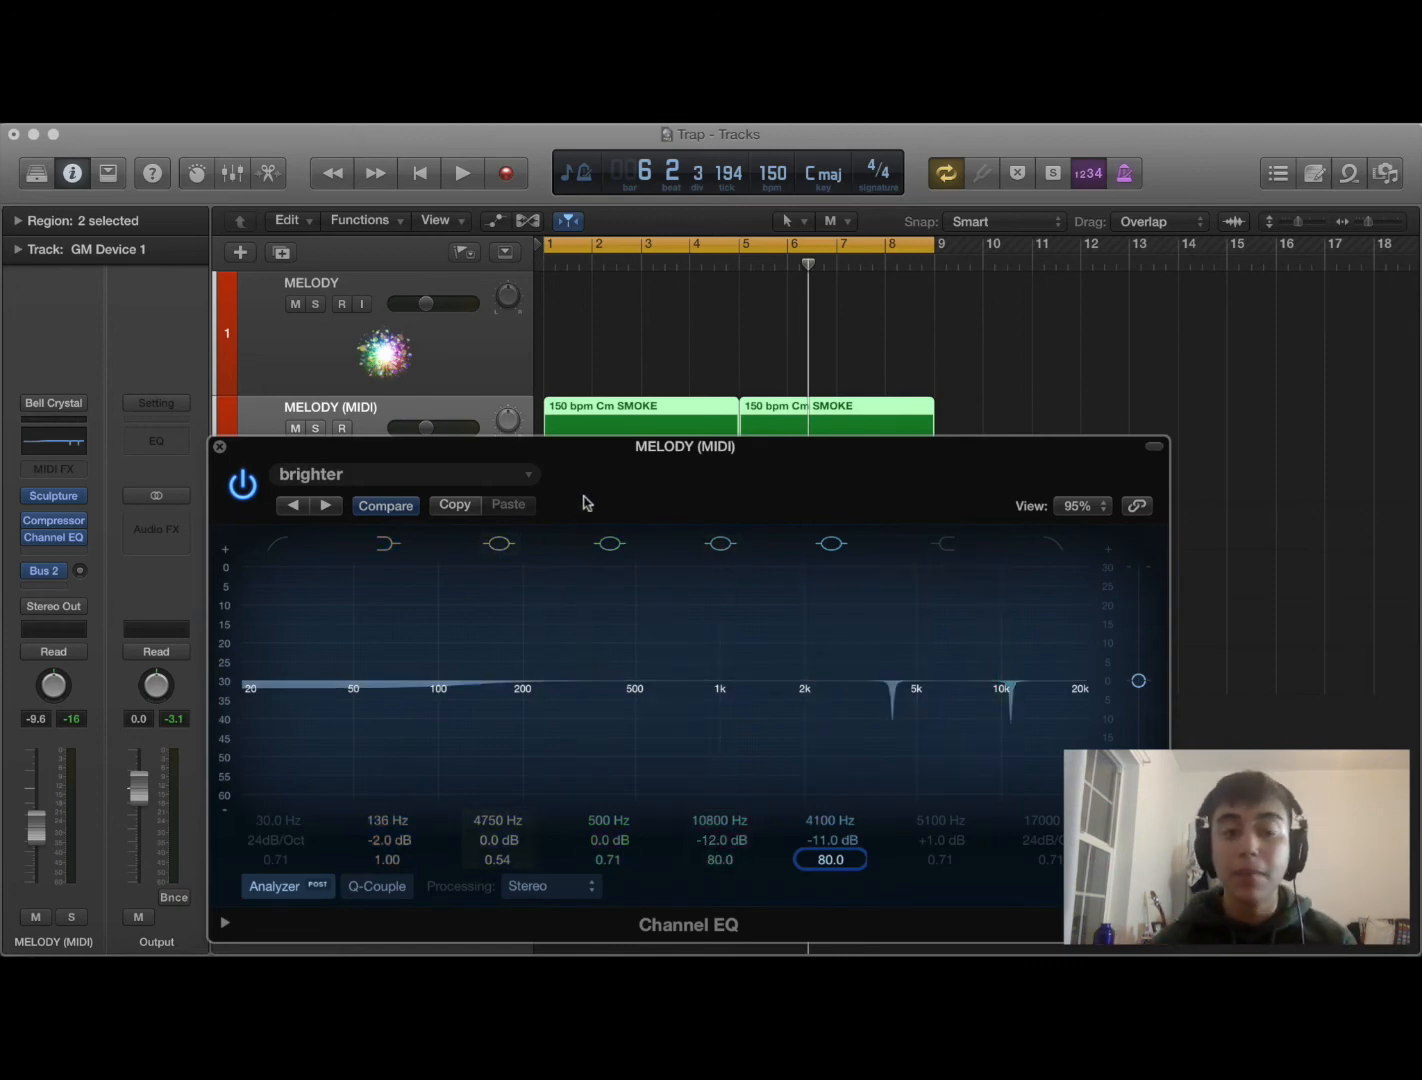
# Step: Move the Channel EQ window clear of the MELODY (MIDI) track and play the loop to check the EQ cuts
pyautogui.moveTo(586, 503); pyautogui.dragTo(595, 577)
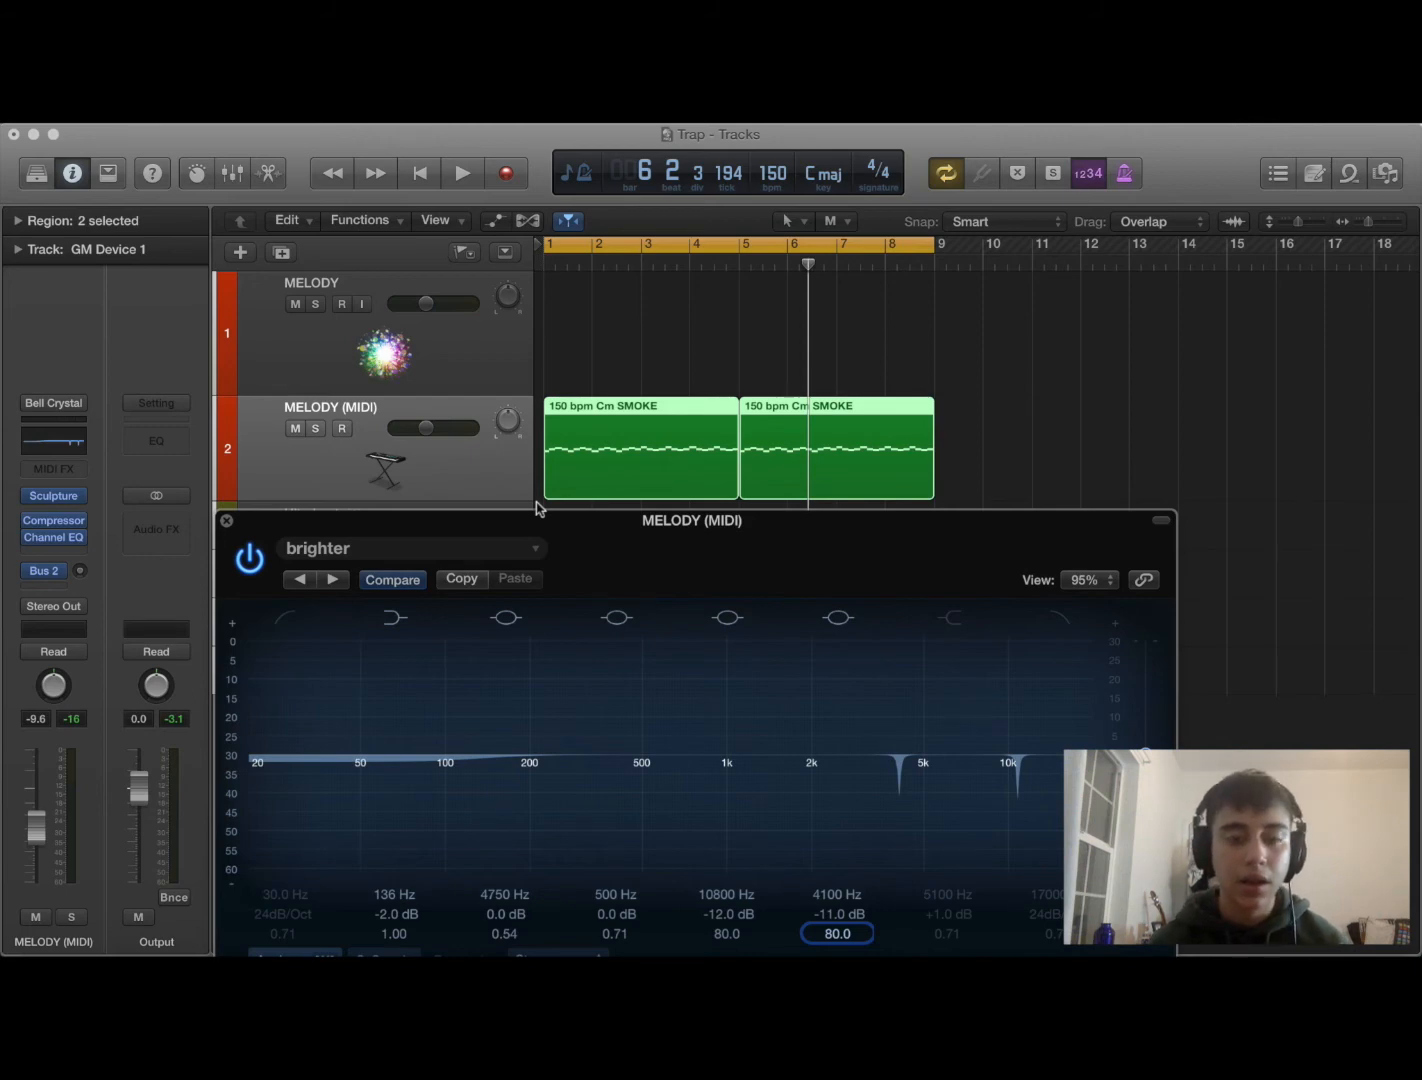
pyautogui.press('space')
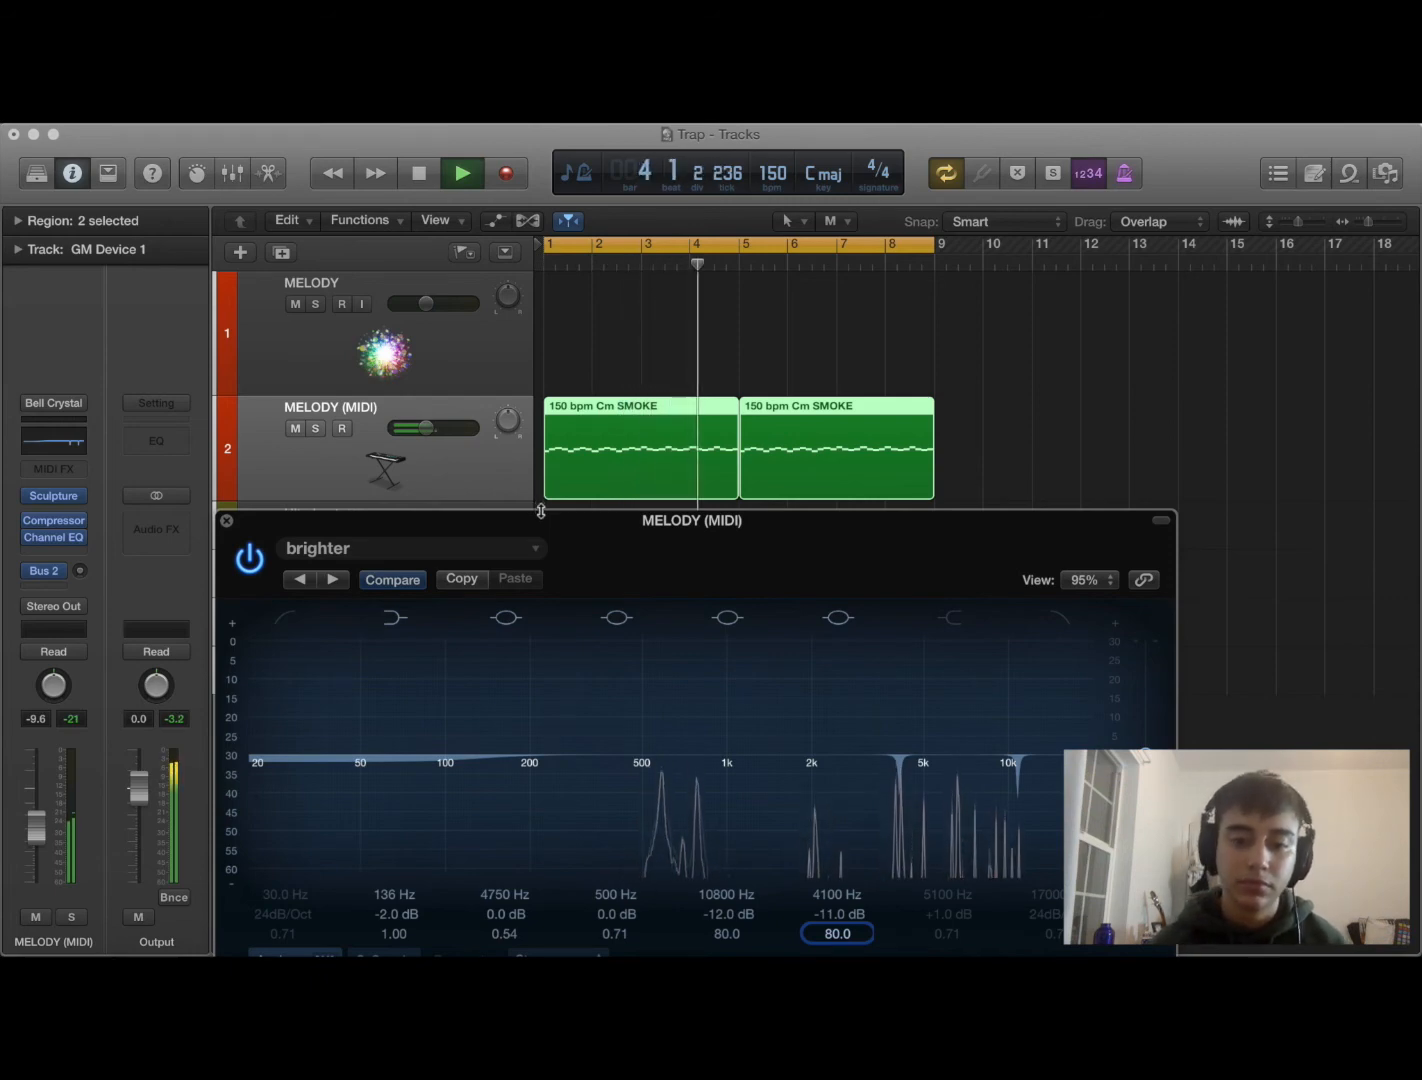
pyautogui.press('space')
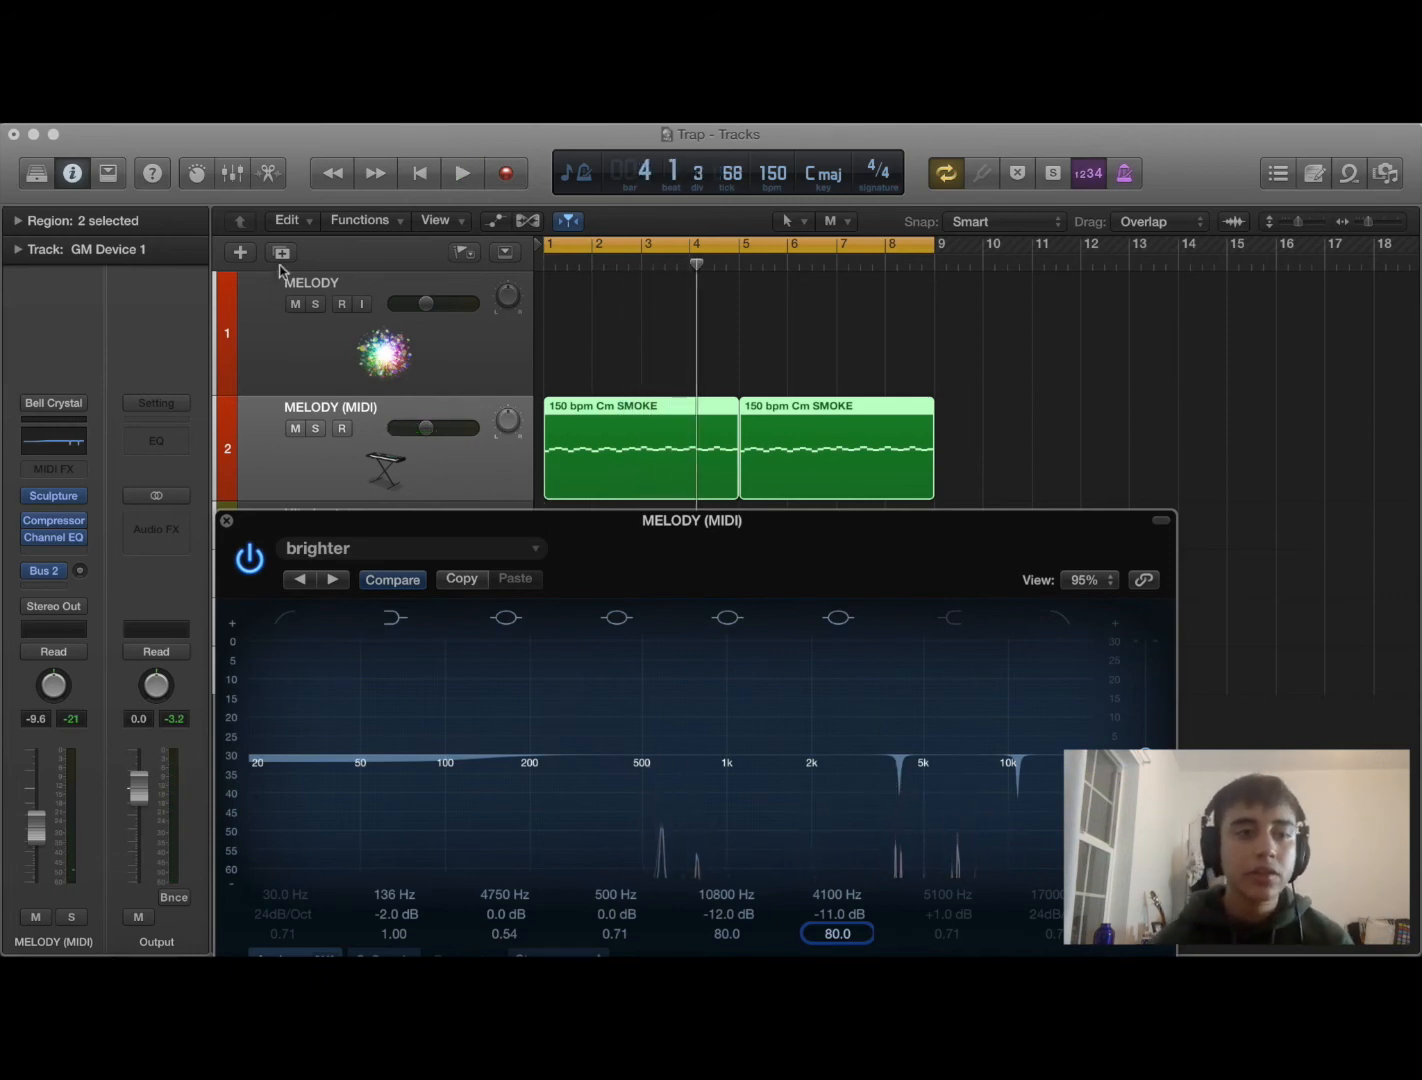
# Step: Duplicate the MELODY (MIDI) track, copy both 150 bpm Cm SMOKE regions onto the new track and mute the original
pyautogui.click(280, 256)
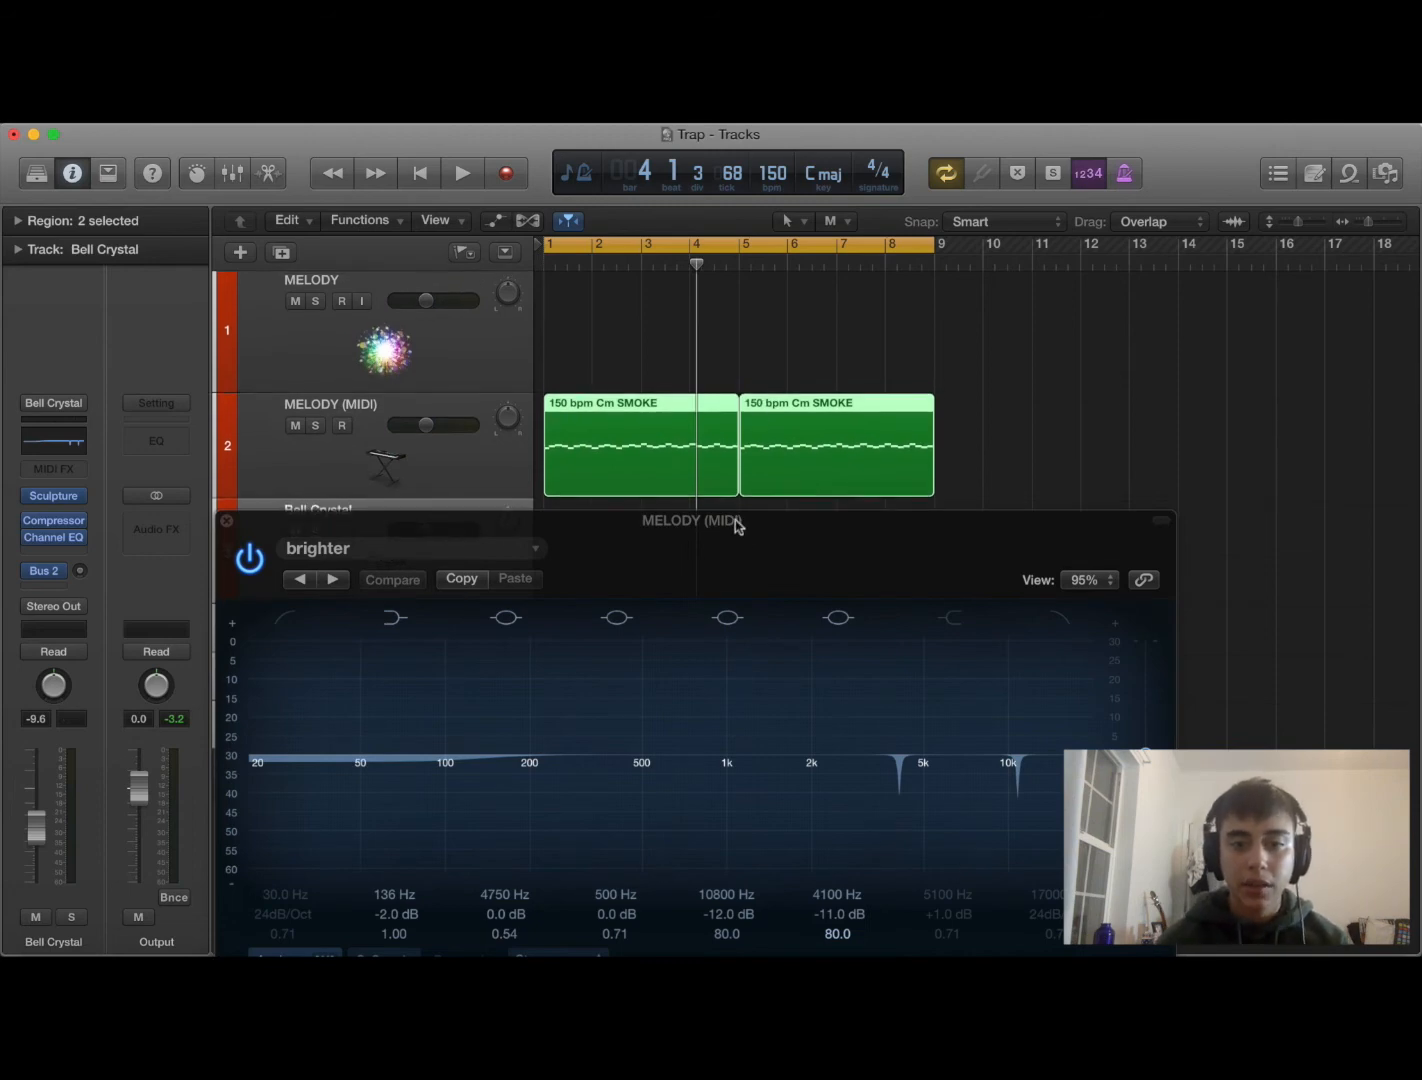
pyautogui.moveTo(755, 548); pyautogui.dragTo(806, 642)
pyautogui.moveTo(841, 565); pyautogui.dragTo(645, 535)
pyautogui.click(302, 432)
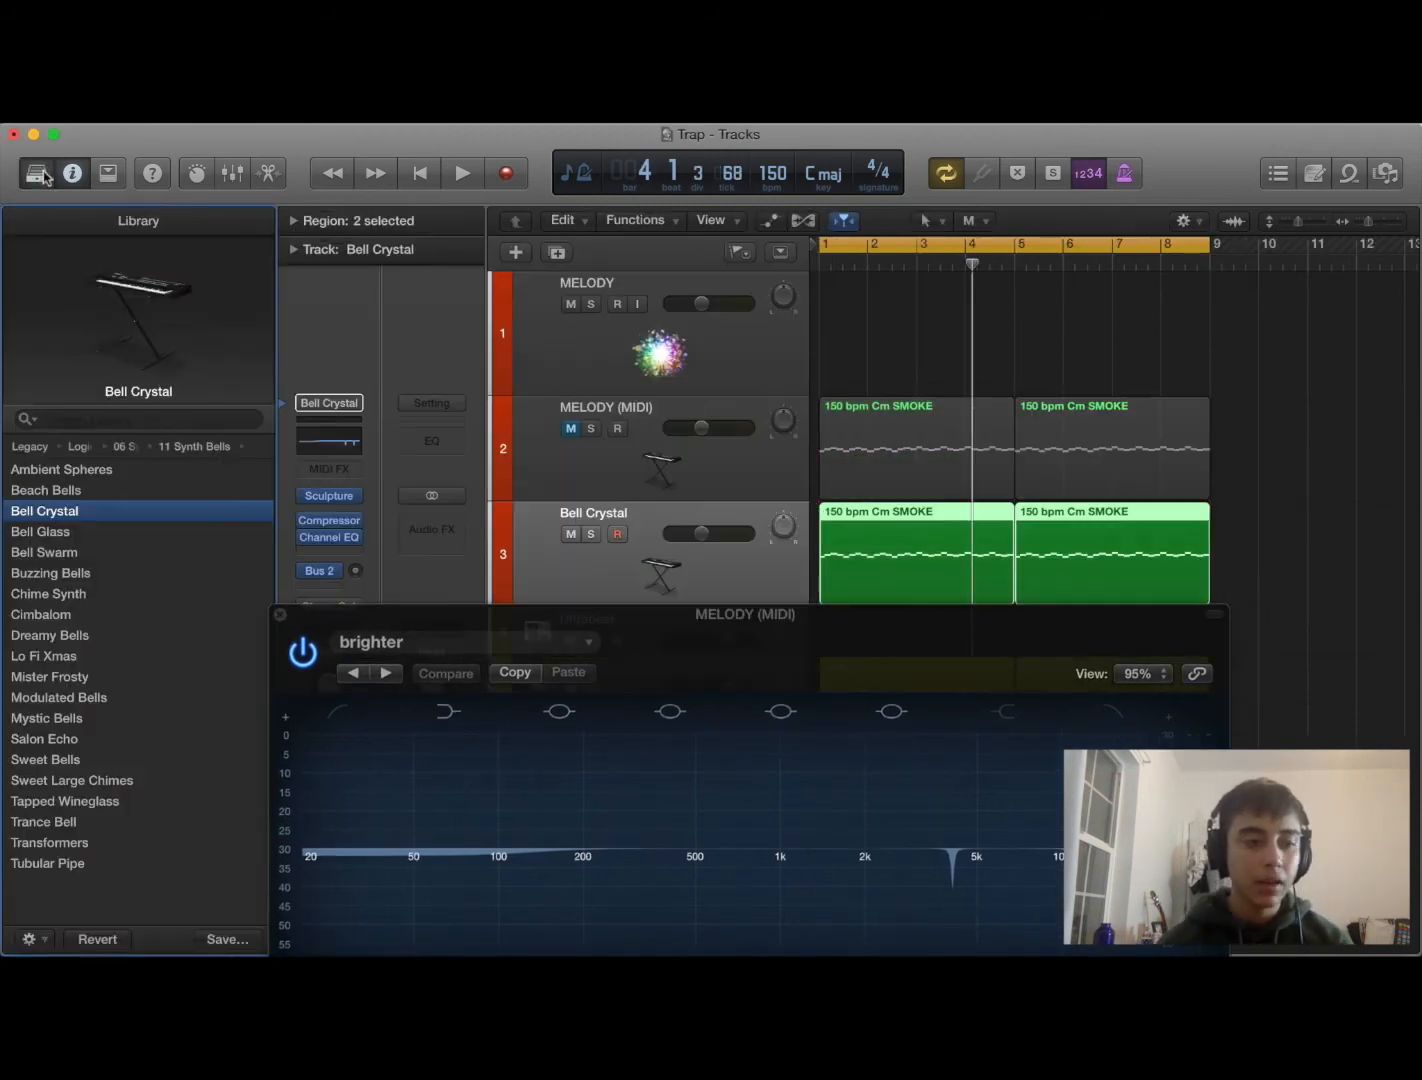
# Step: Open the Library, load the Bell Swarm patch on the duplicated melody track and audition it with the loop
pyautogui.click(38, 176)
pyautogui.click(114, 554)
pyautogui.press('space')
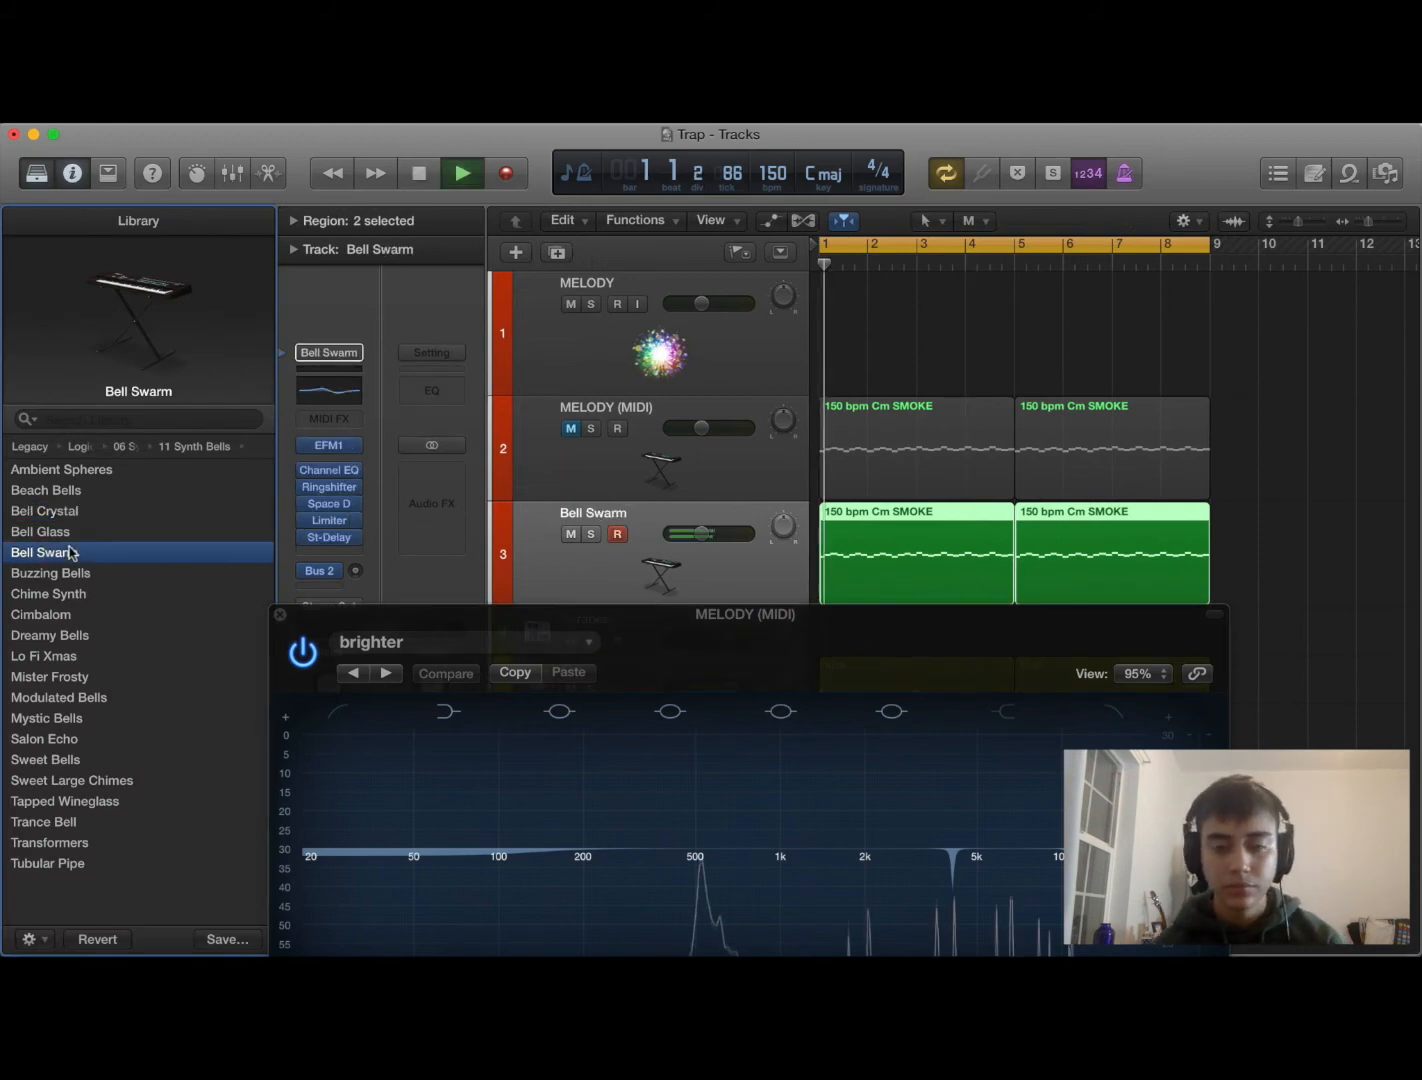
pyautogui.press('space')
# Step: Load the Dreamy Bells patch on the duplicated melody track and audition it with the loop
pyautogui.click(50, 636)
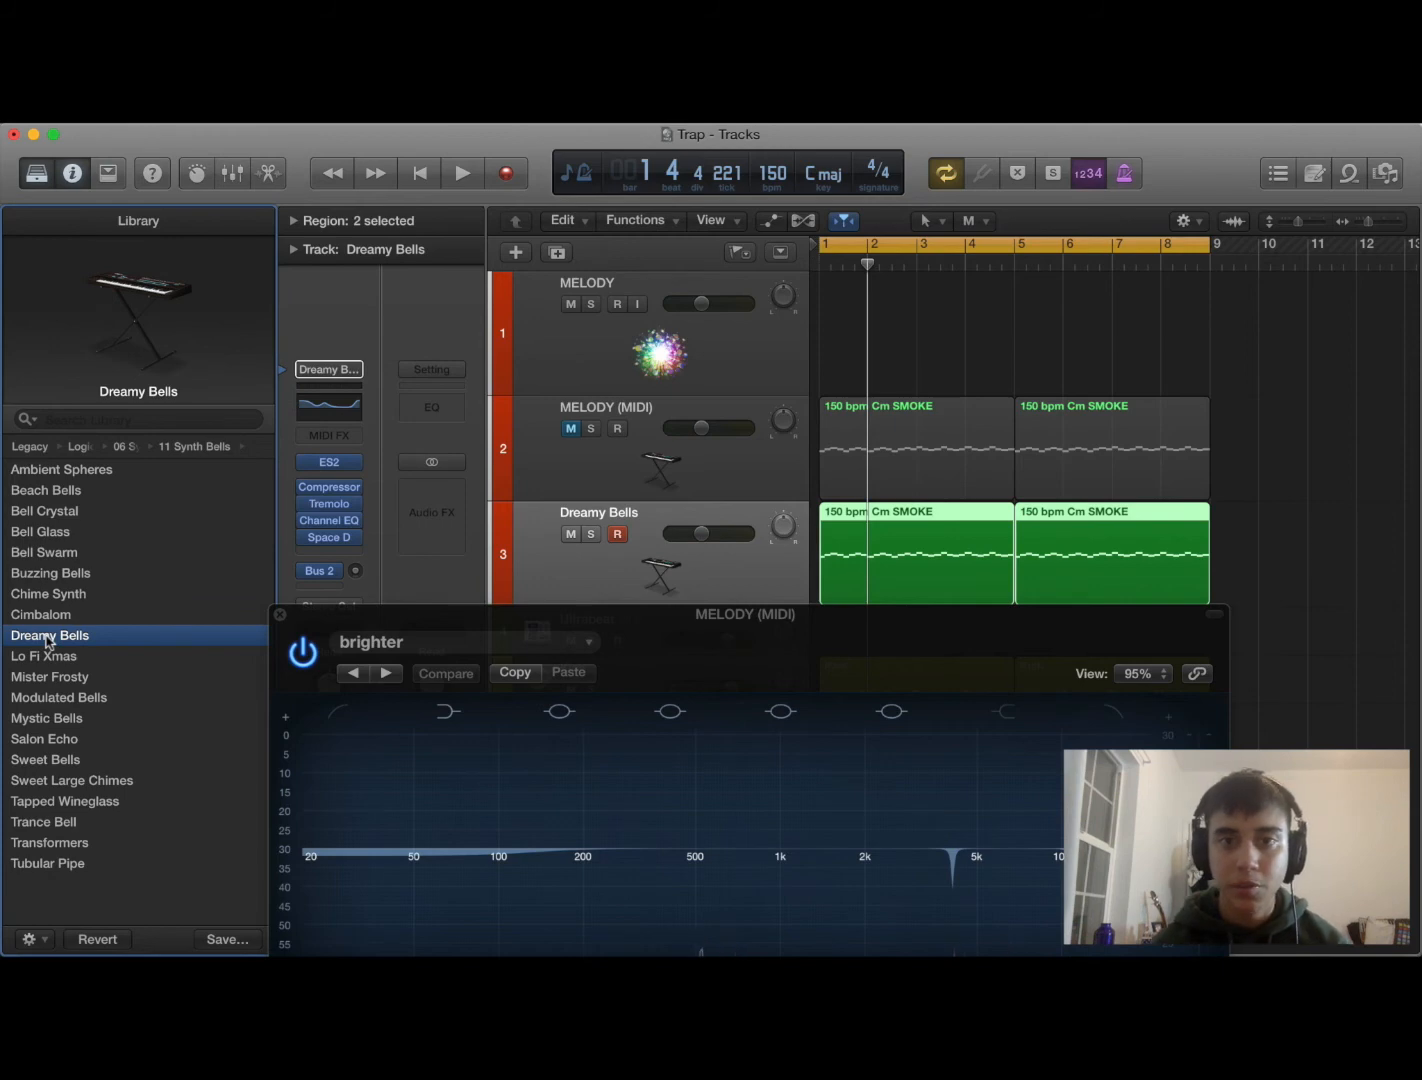
pyautogui.press('space')
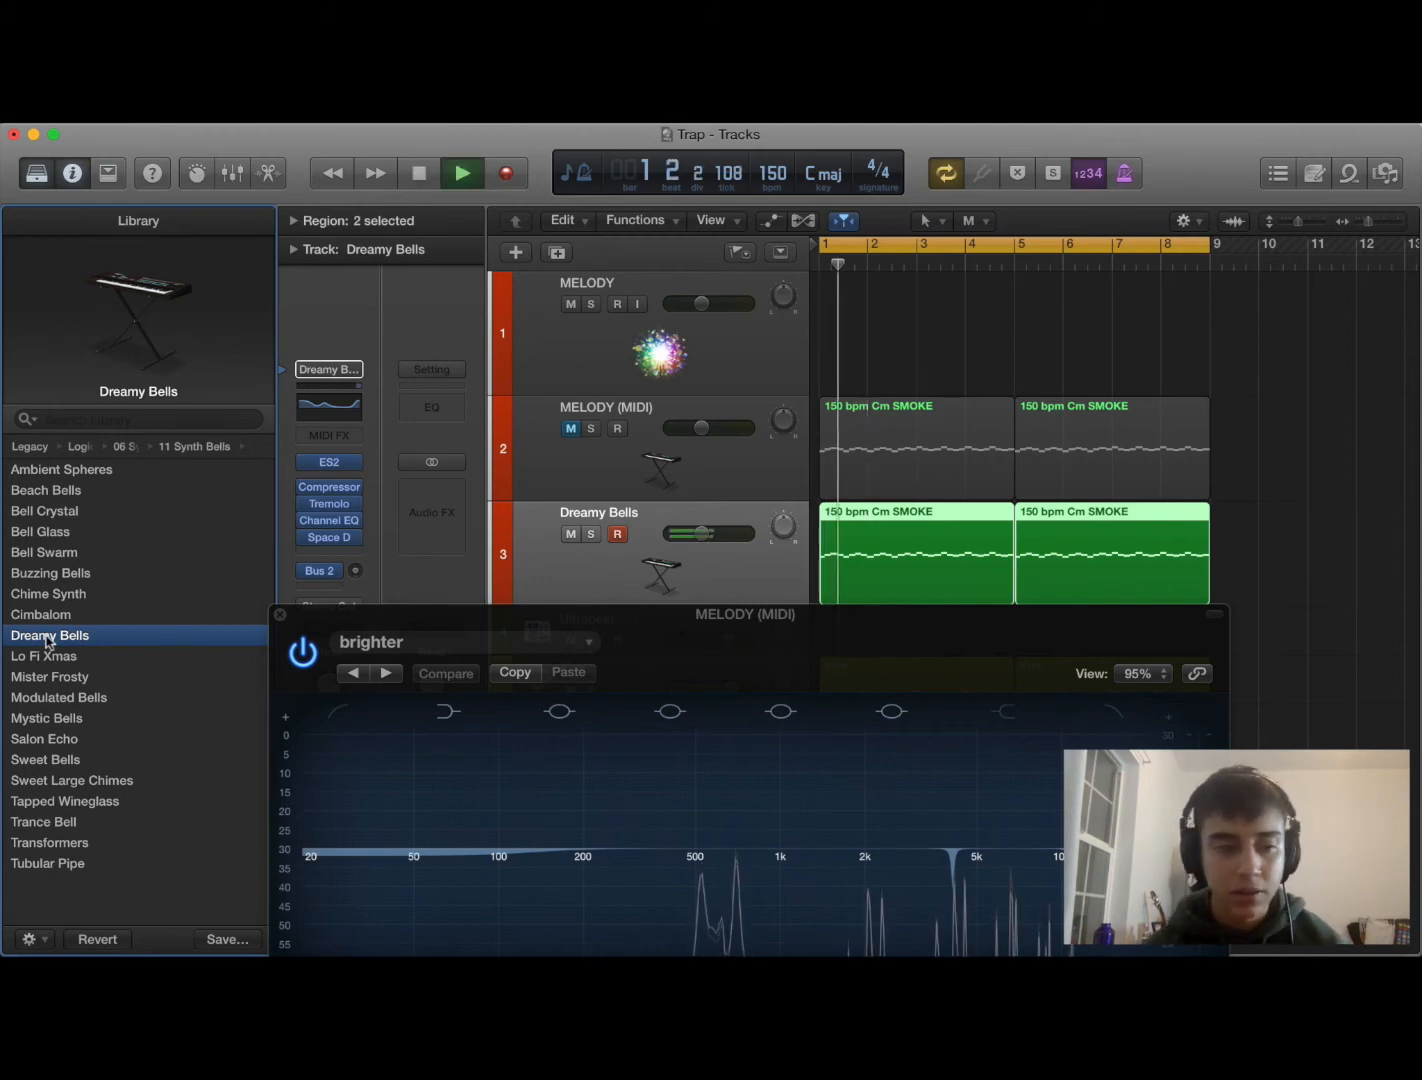
pyautogui.press('space')
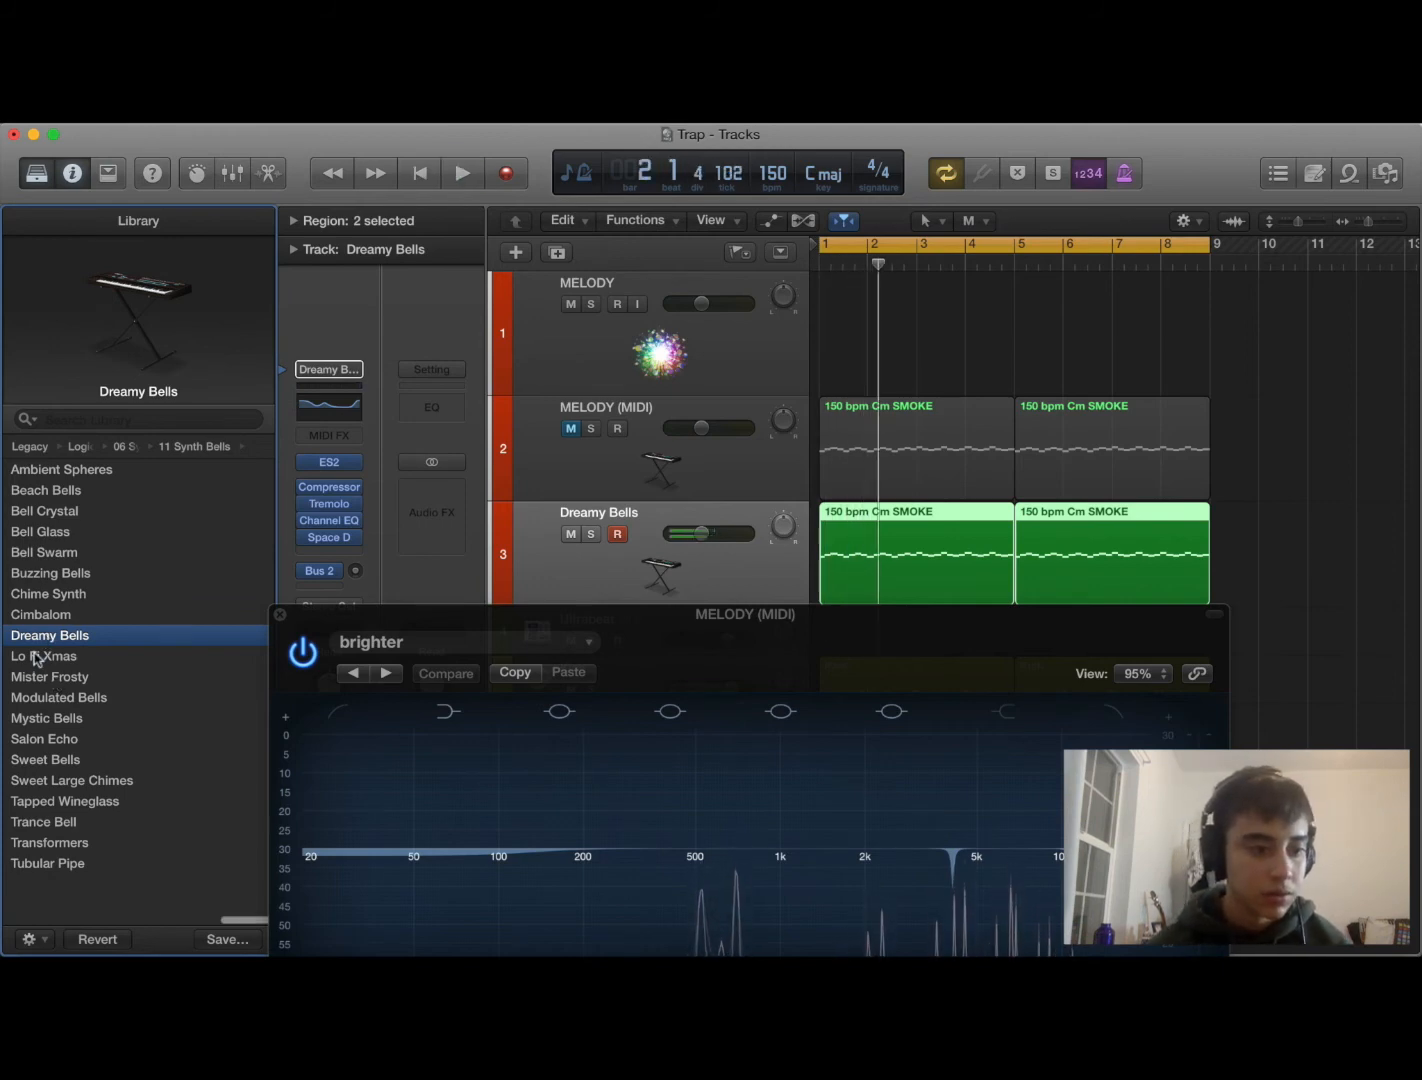
# Step: Load the Lo Fi Xmas patch on the duplicated melody track and audition it with the loop
pyautogui.click(35, 656)
pyautogui.press('space')
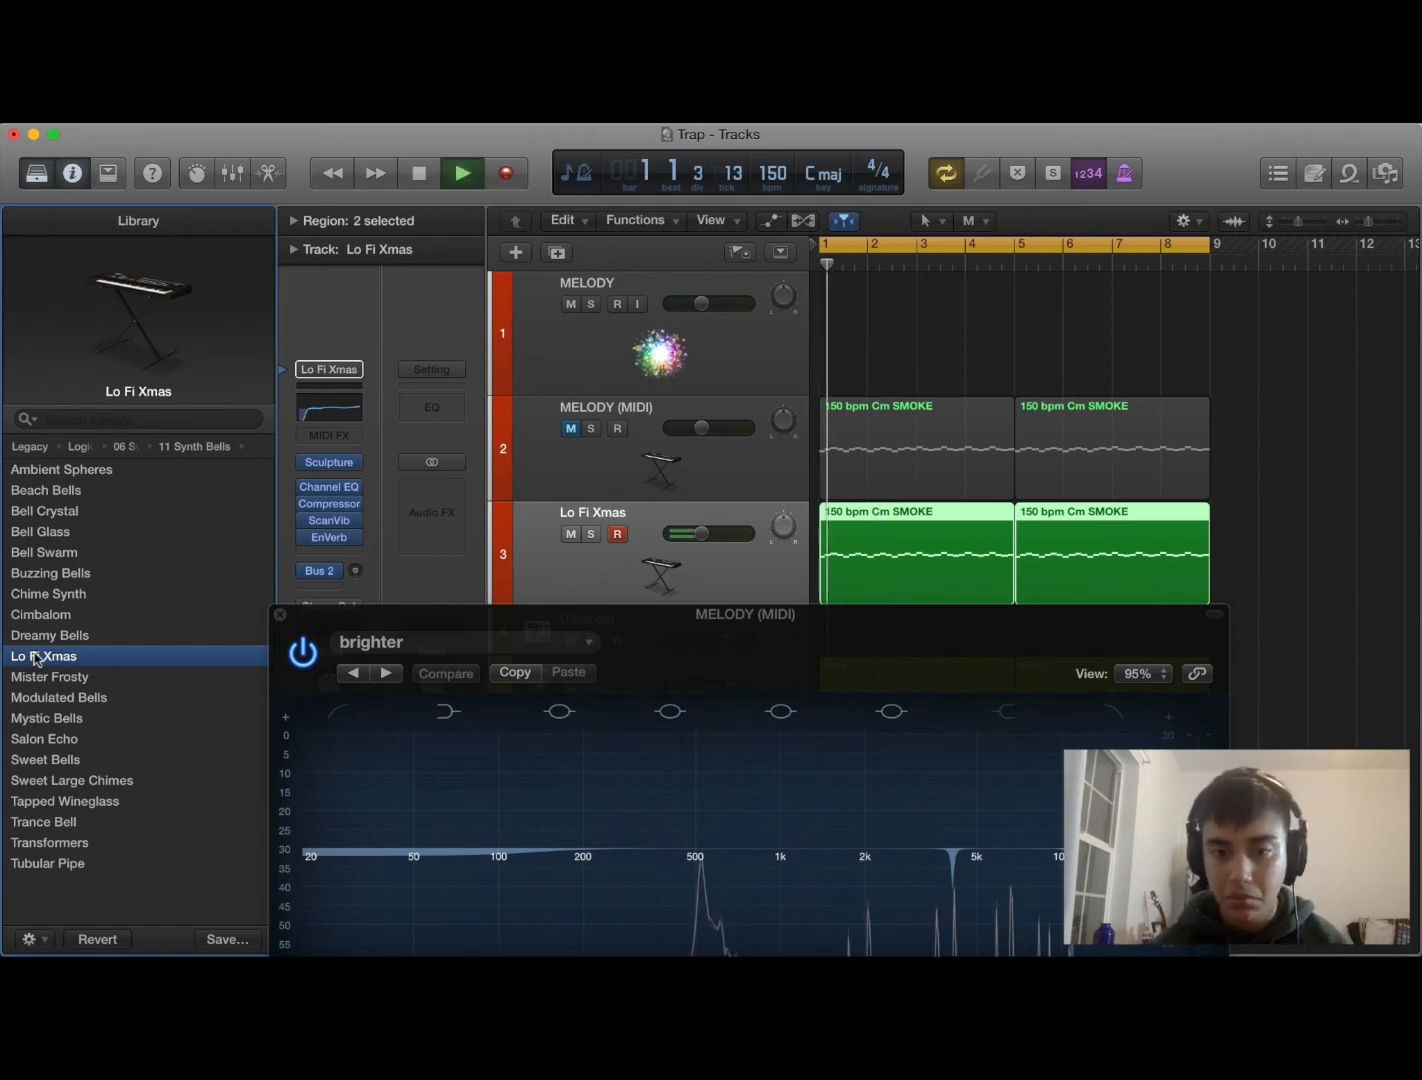
pyautogui.press('space')
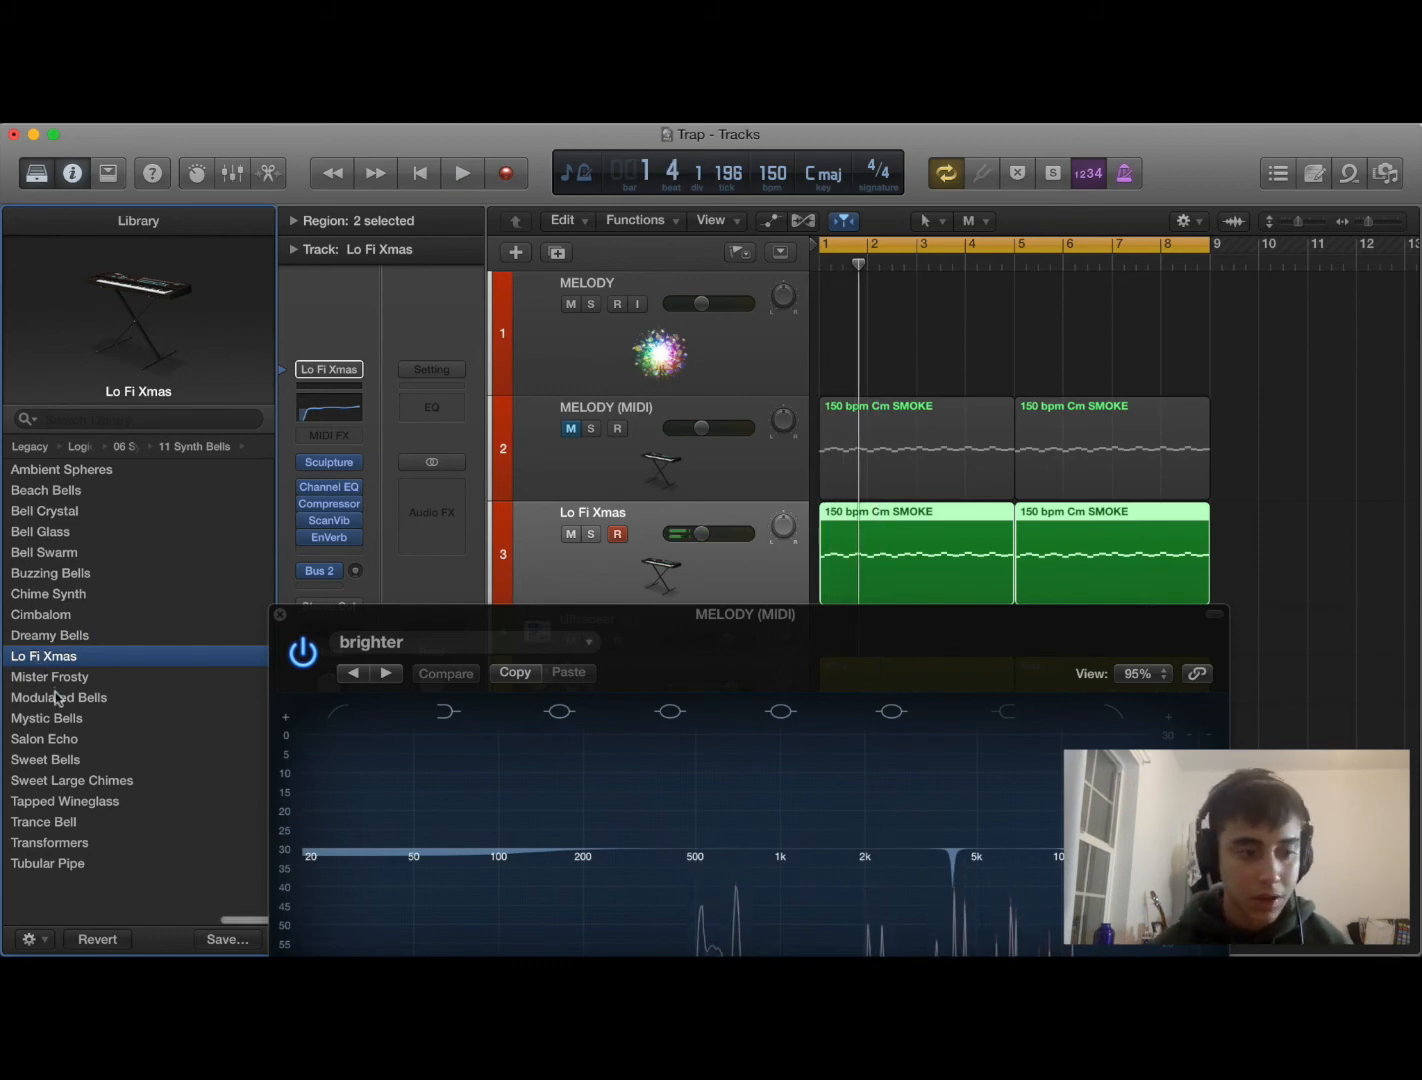
# Step: Load the Modulated Bells patch on the duplicated melody track, audition it with the loop and close the MELODY (MIDI) EQ window
pyautogui.click(57, 696)
pyautogui.press('space')
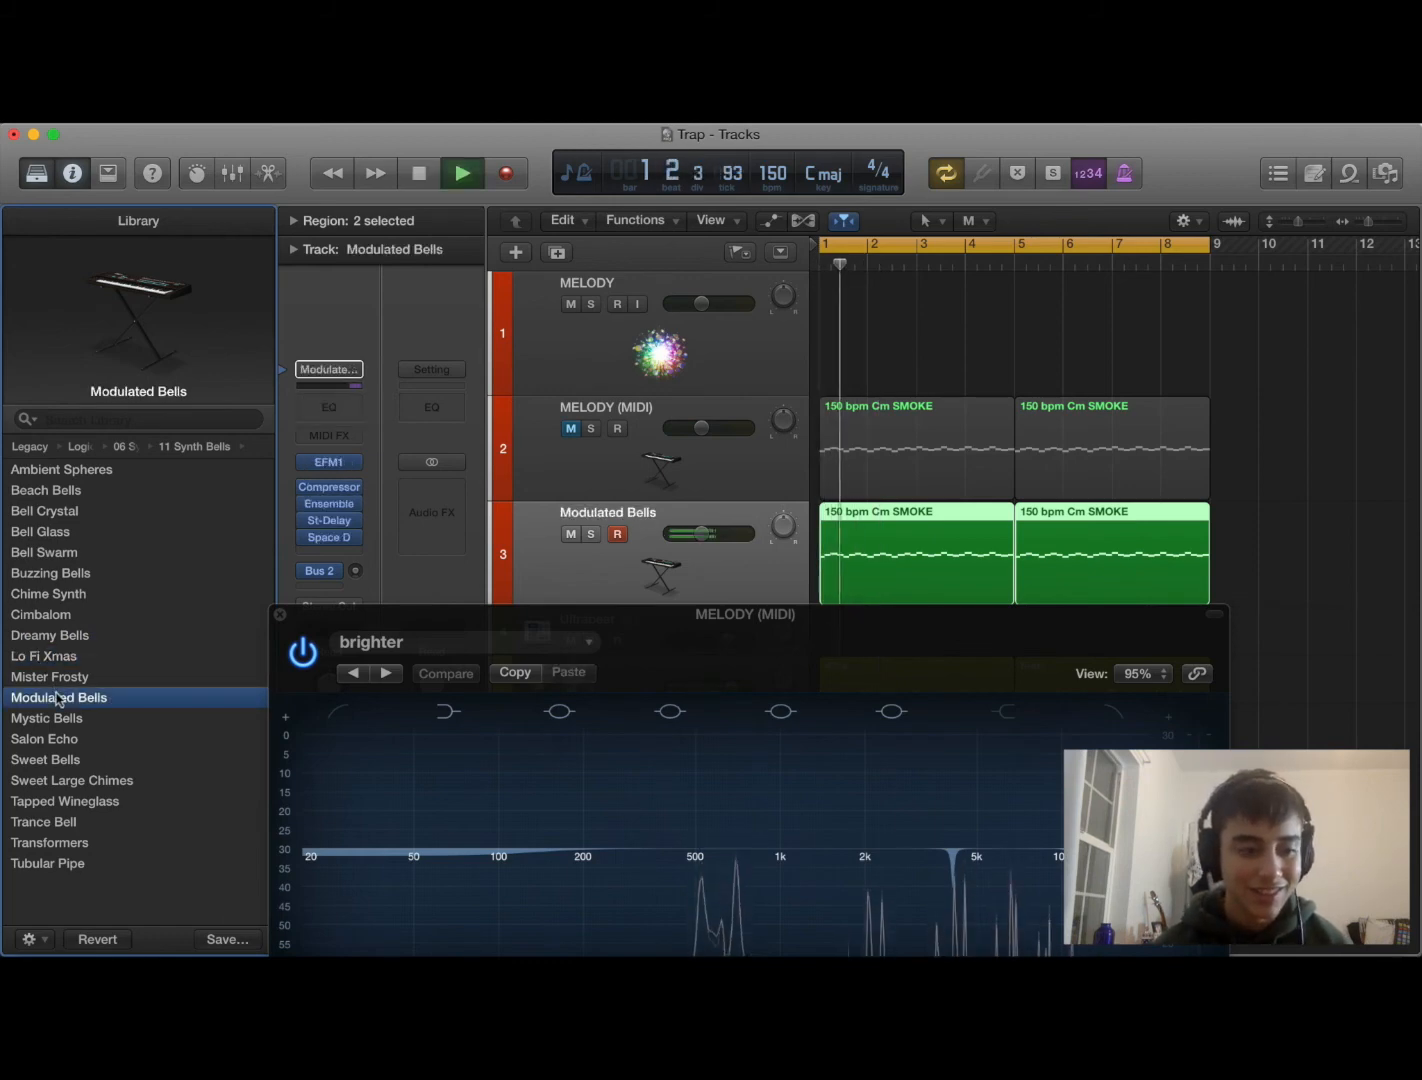
pyautogui.moveTo(729, 660); pyautogui.dragTo(715, 797)
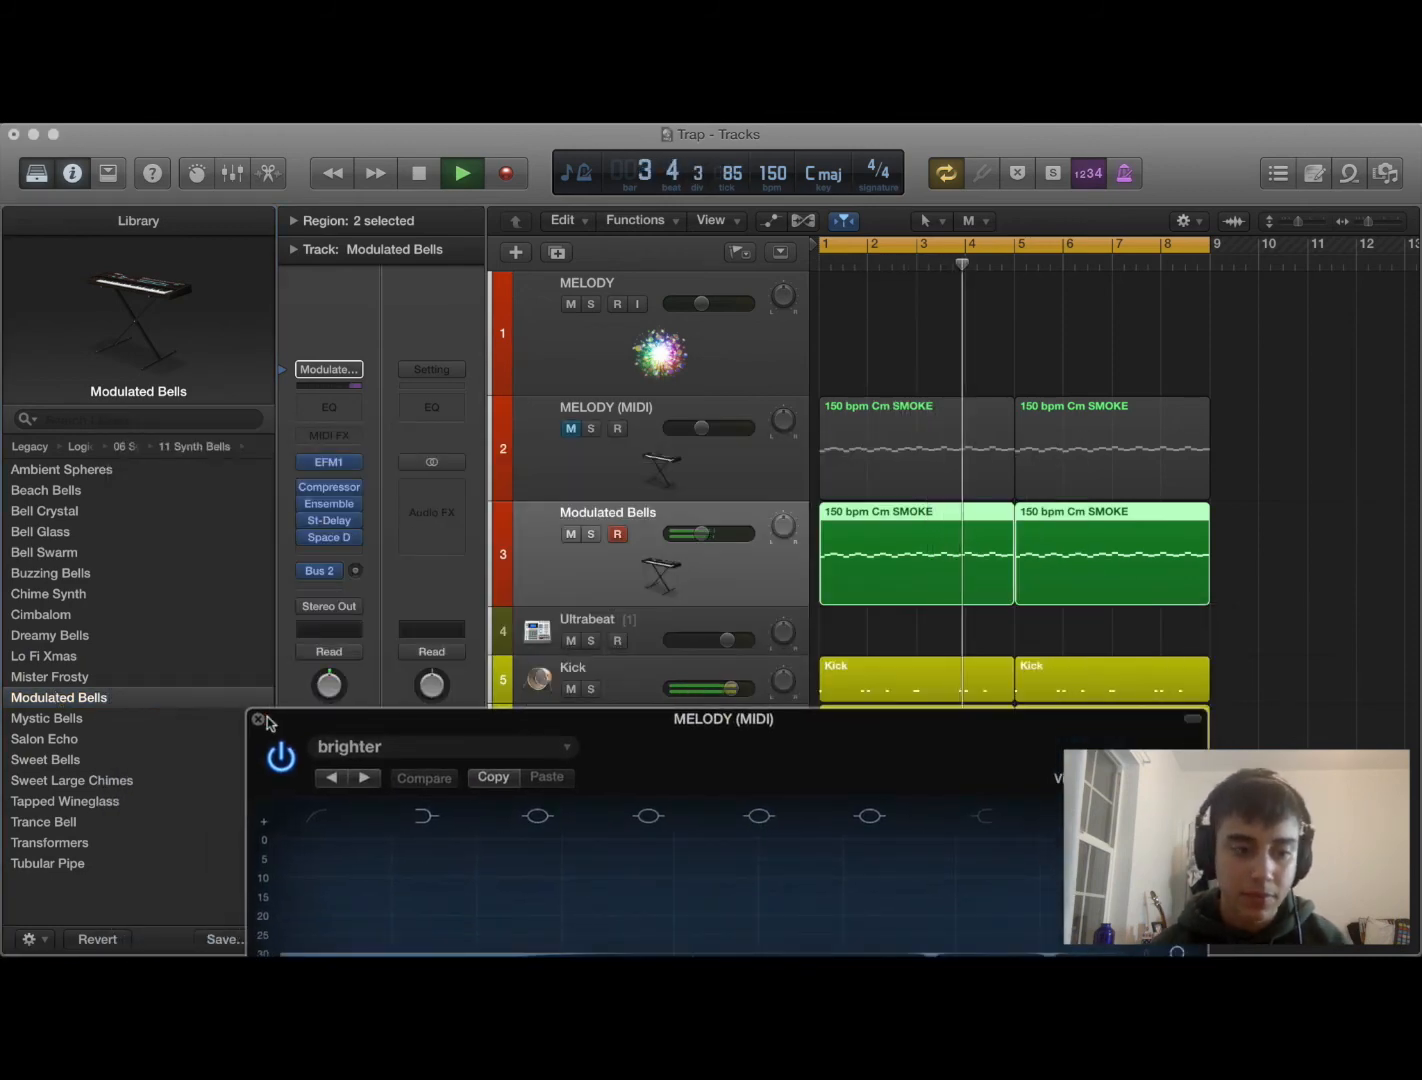
pyautogui.click(253, 745)
pyautogui.click(725, 470)
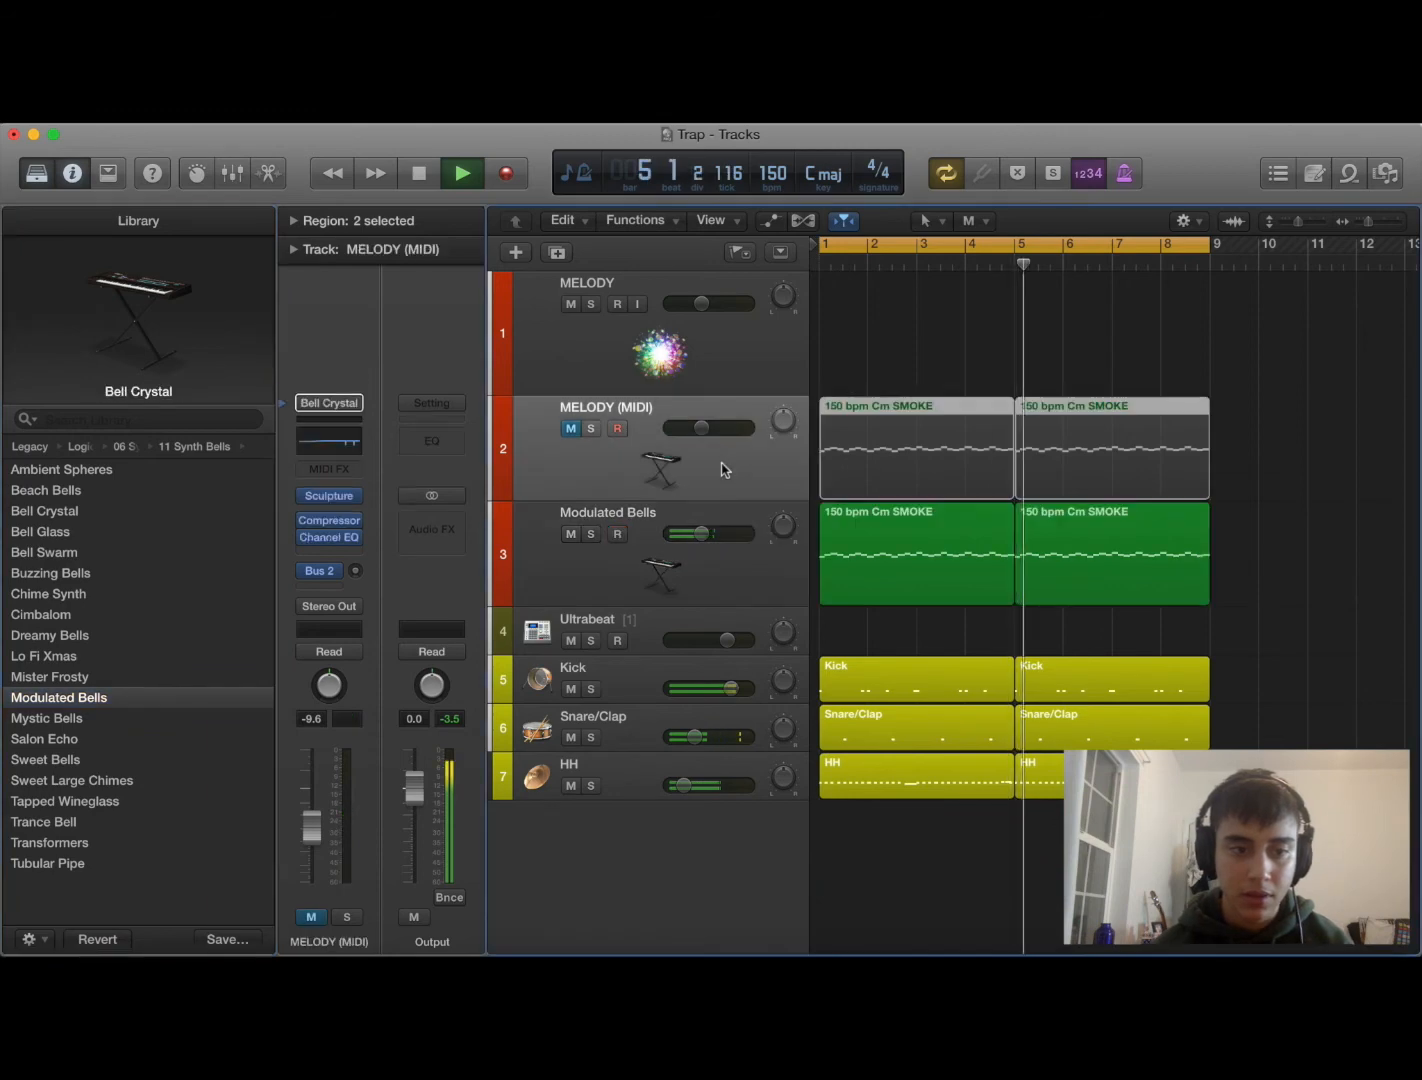
pyautogui.click(666, 587)
pyautogui.press('space')
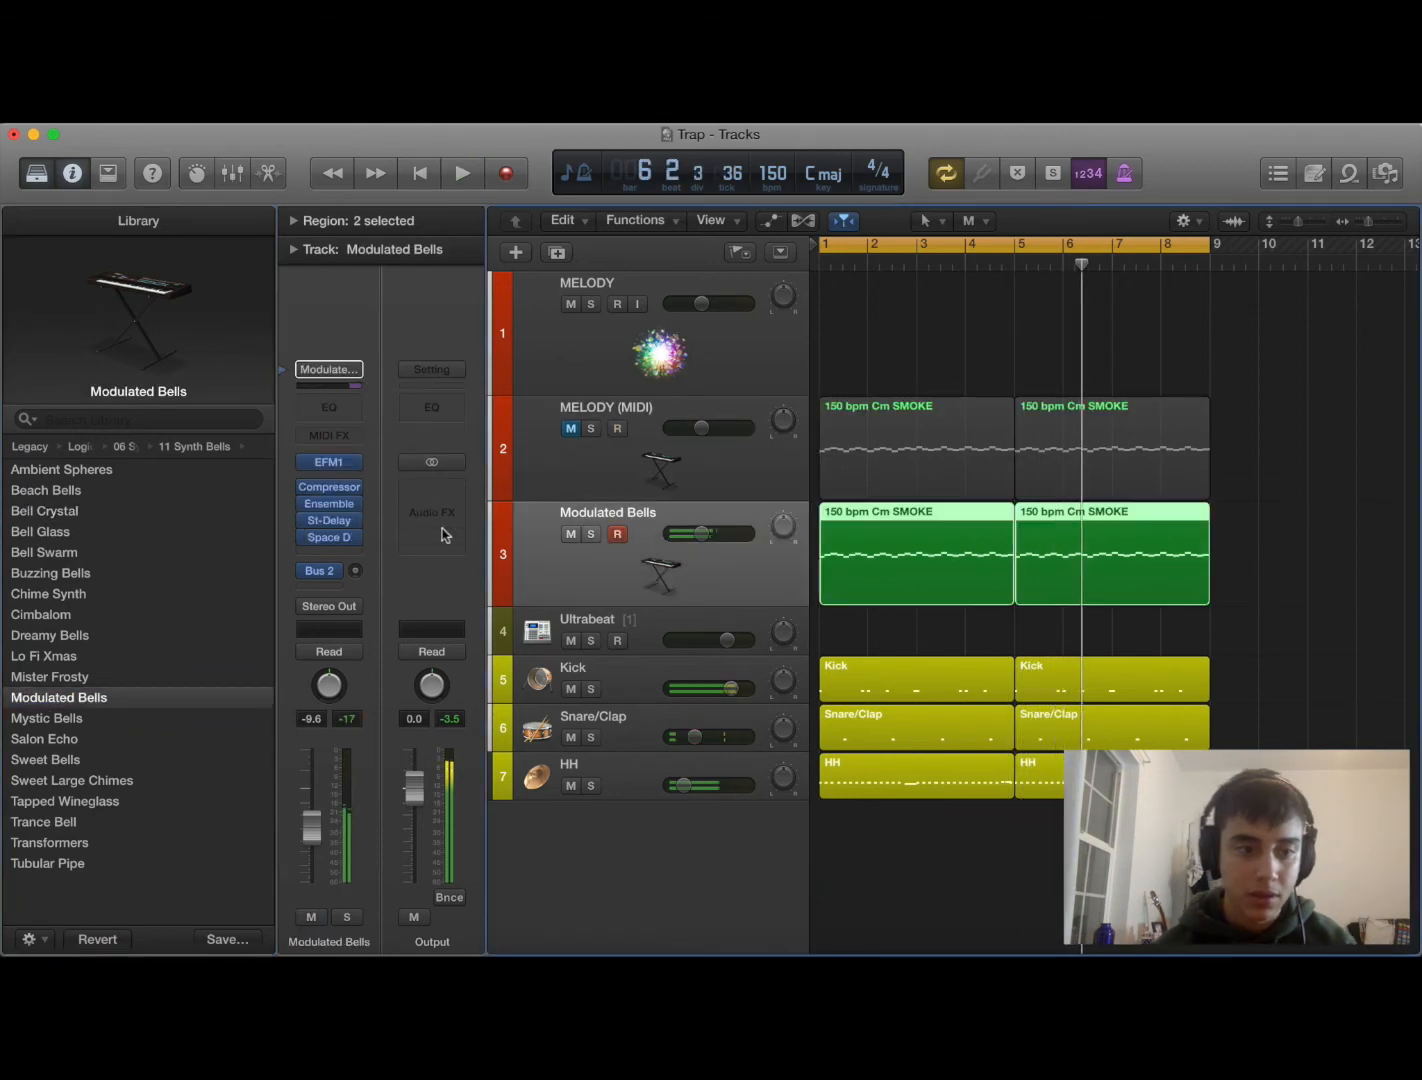
# Step: Insert a Channel EQ on the Modulated Bells track, turn on its analyzer and play the loop to view the spectrum
pyautogui.click(329, 407)
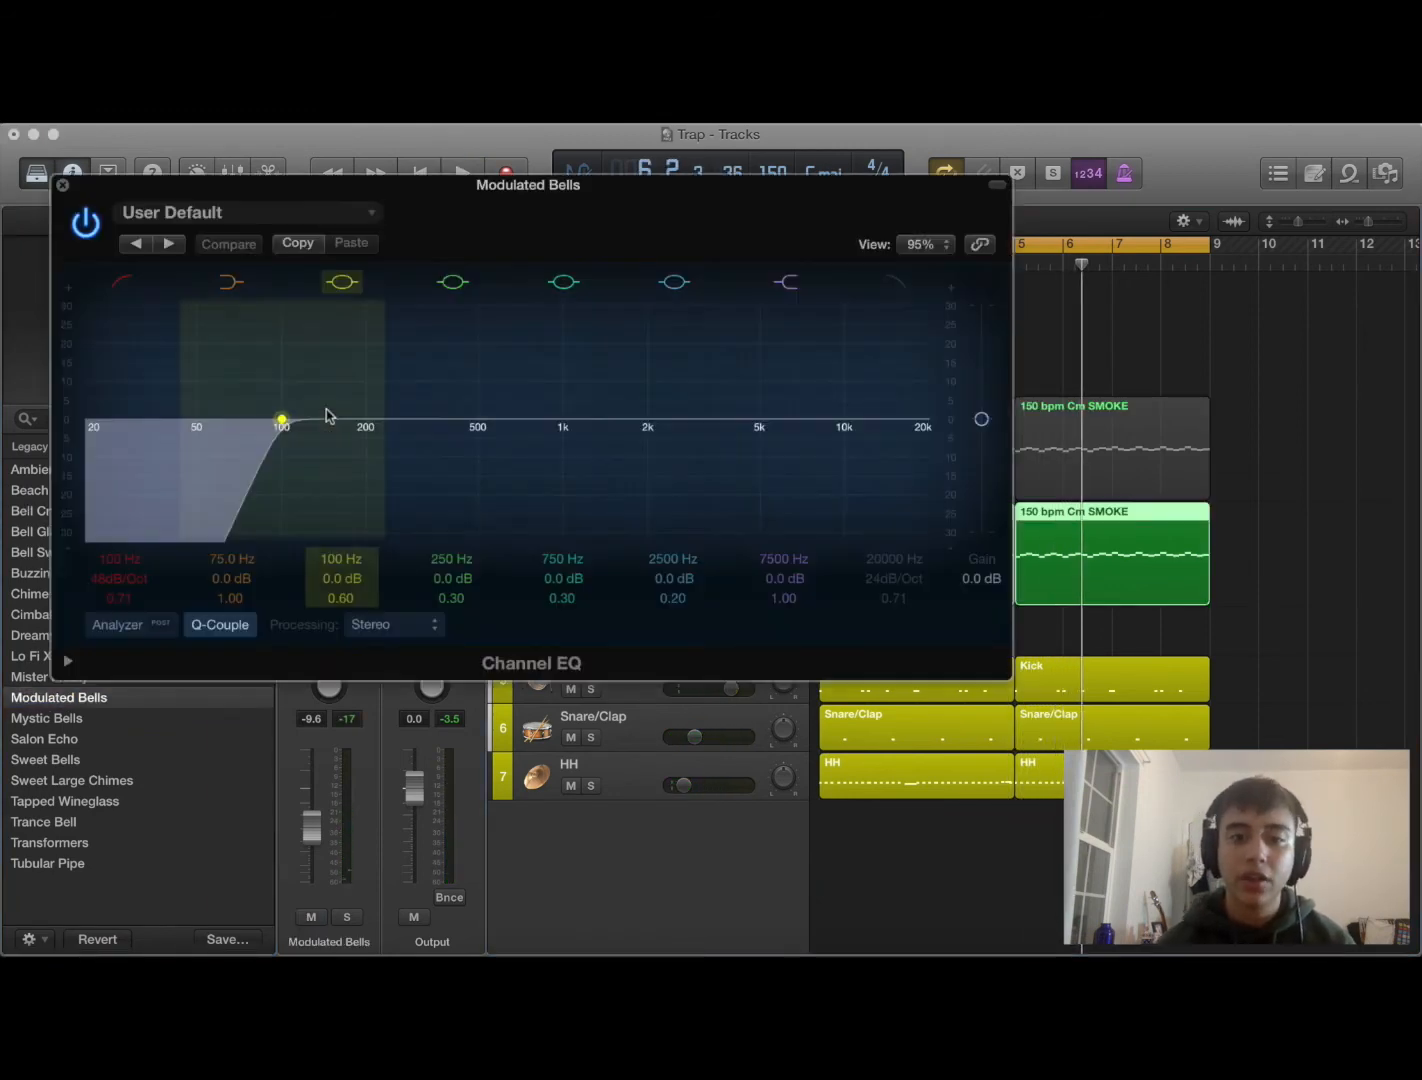
pyautogui.click(127, 628)
pyautogui.moveTo(638, 253); pyautogui.dragTo(496, 263)
pyautogui.press('space')
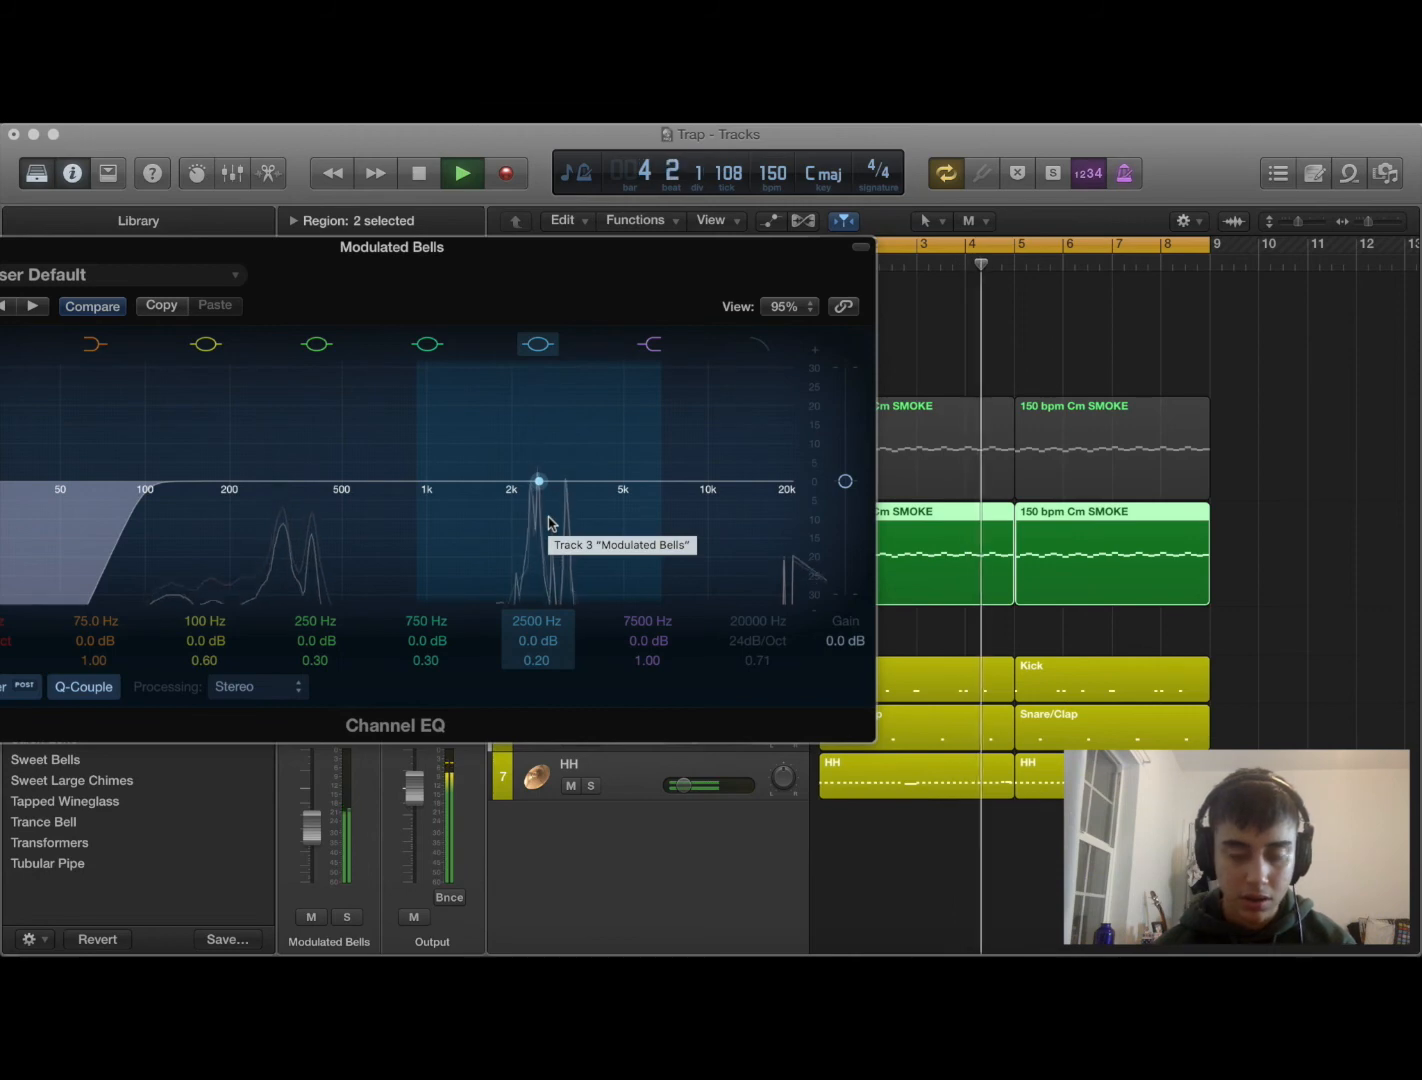
pyautogui.press('space')
# Step: Unmute the MELODY (MIDI) track and lower the Modulated Bells volume to -16.2 dB while the loop plays
pyautogui.moveTo(549, 237); pyautogui.dragTo(849, 619)
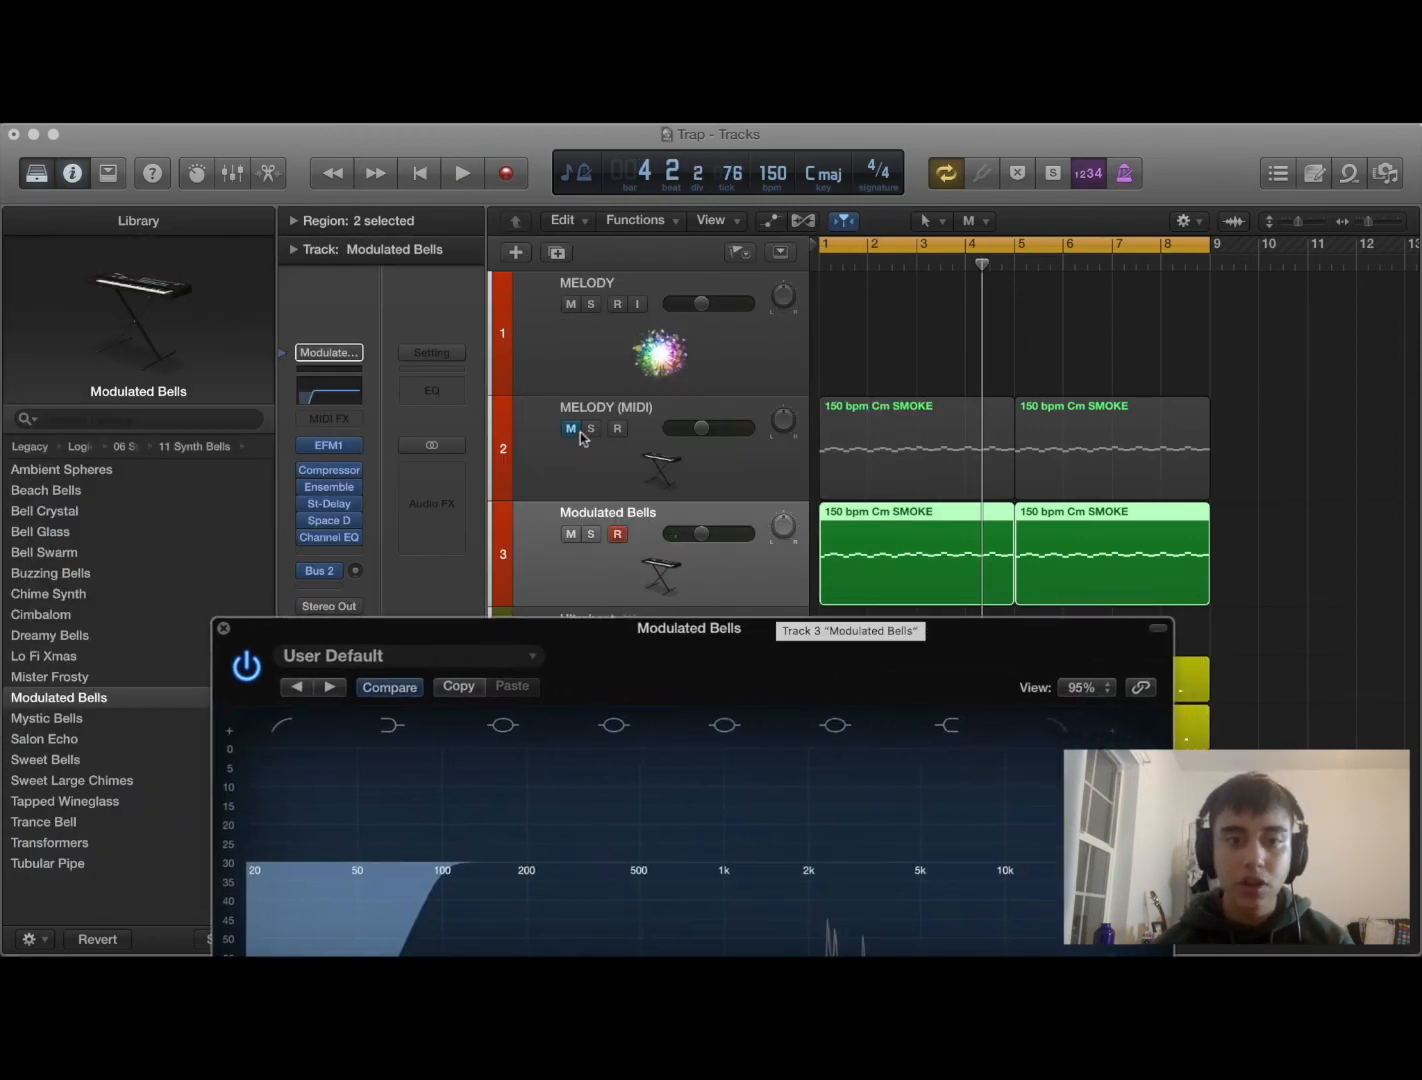
pyautogui.click(573, 429)
pyautogui.press('space')
pyautogui.moveTo(715, 538); pyautogui.dragTo(682, 540)
pyautogui.press('space')
# Step: Mute MELODY (MIDI) and cut the Modulated Bells EQ at 2750 Hz by about 6.5 dB with a Q of 10
pyautogui.moveTo(727, 631); pyautogui.dragTo(661, 342)
pyautogui.click(571, 428)
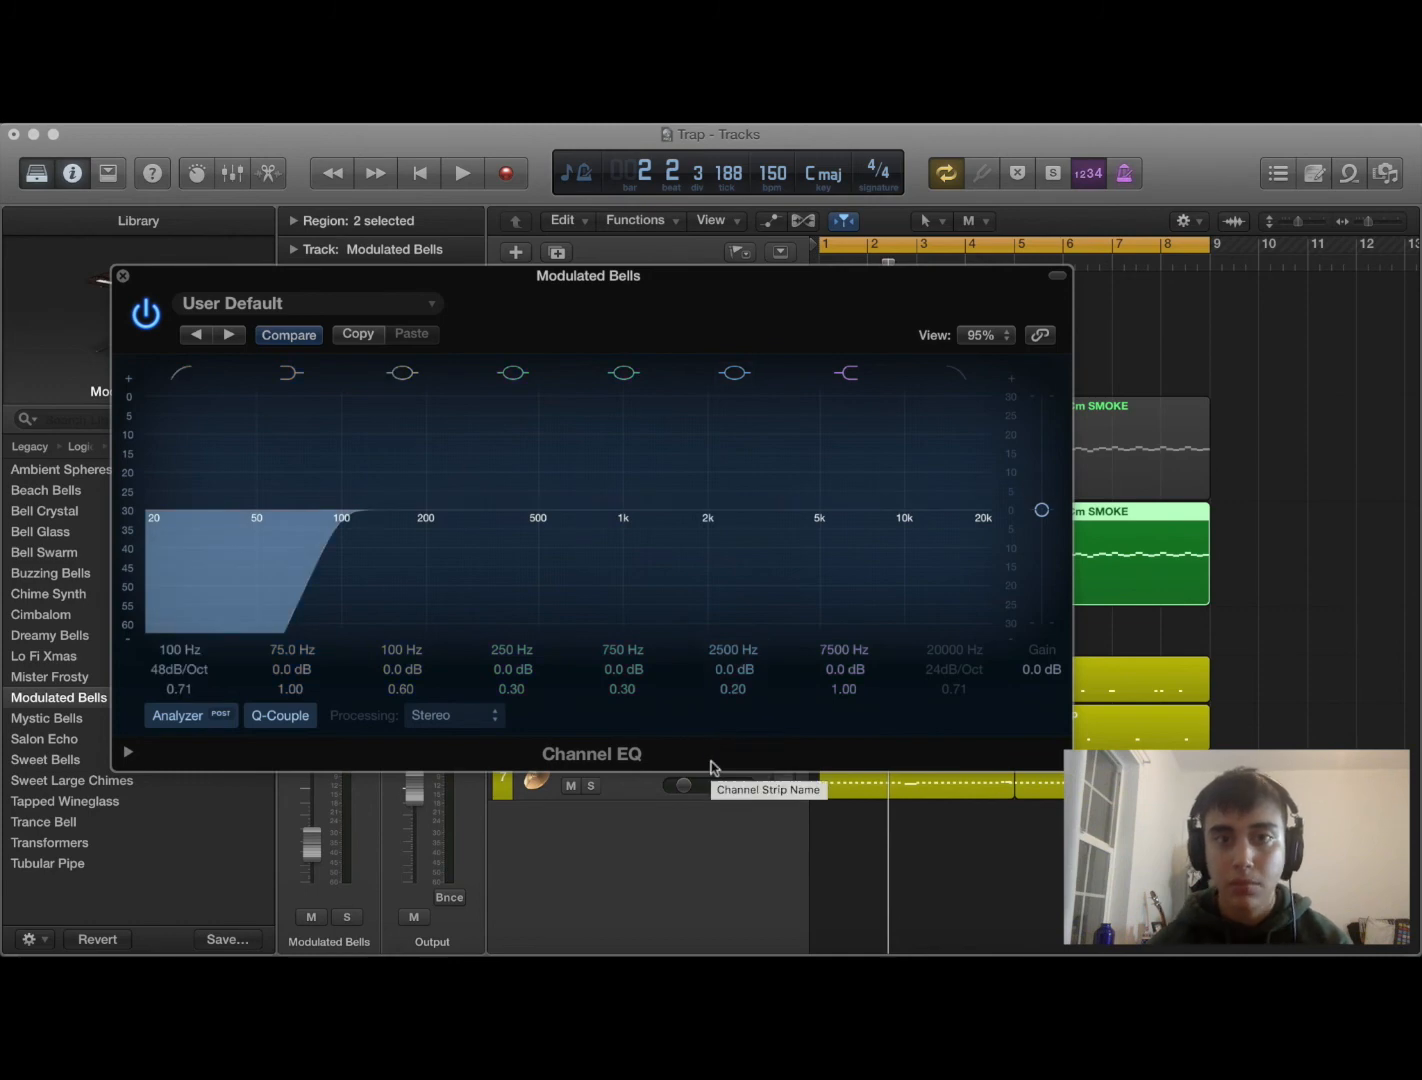
pyautogui.press('space')
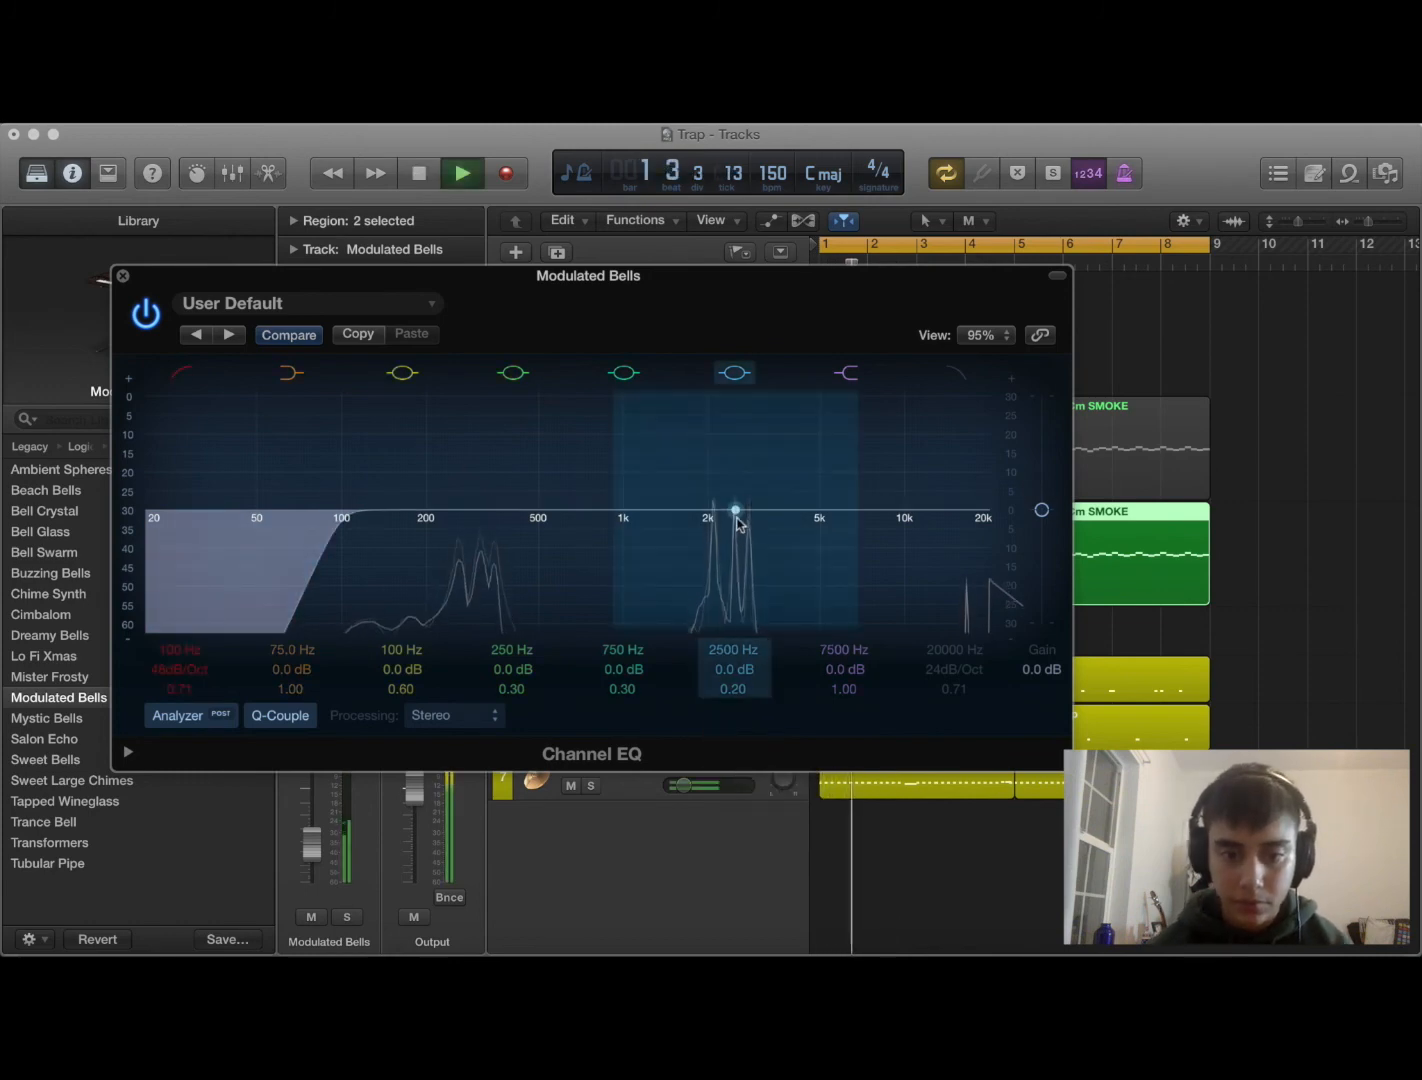
pyautogui.moveTo(727, 515); pyautogui.dragTo(746, 437)
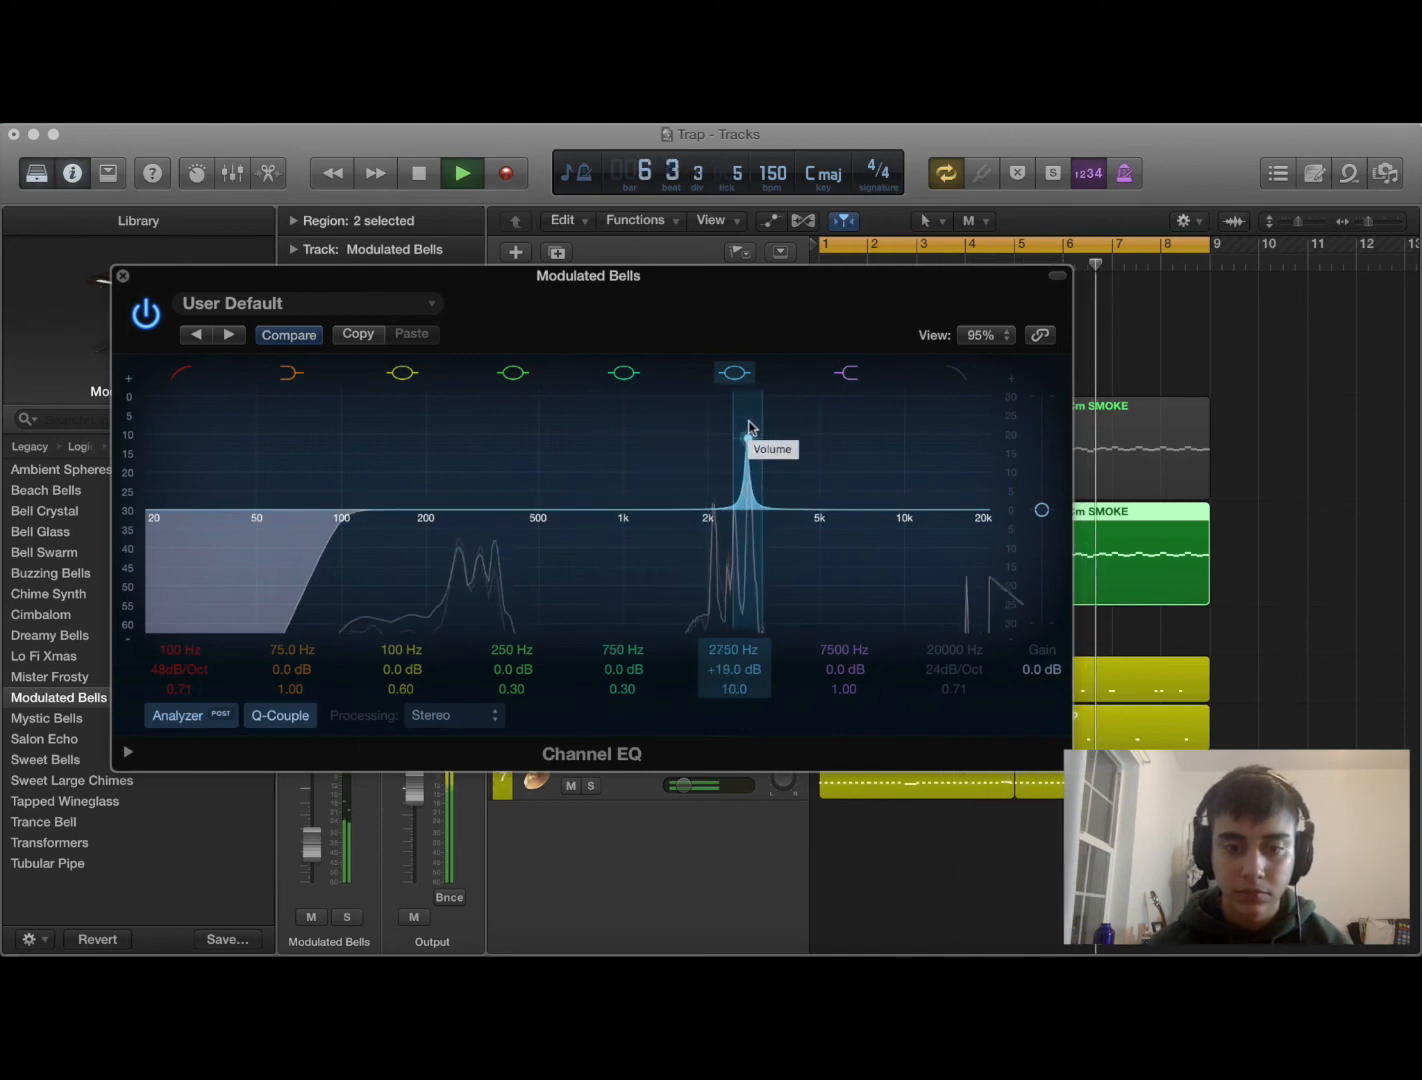
pyautogui.moveTo(728, 672)
pyautogui.mouseDown()
pyautogui.moveTo(729, 695)
pyautogui.moveTo(730, 670)
pyautogui.mouseUp()
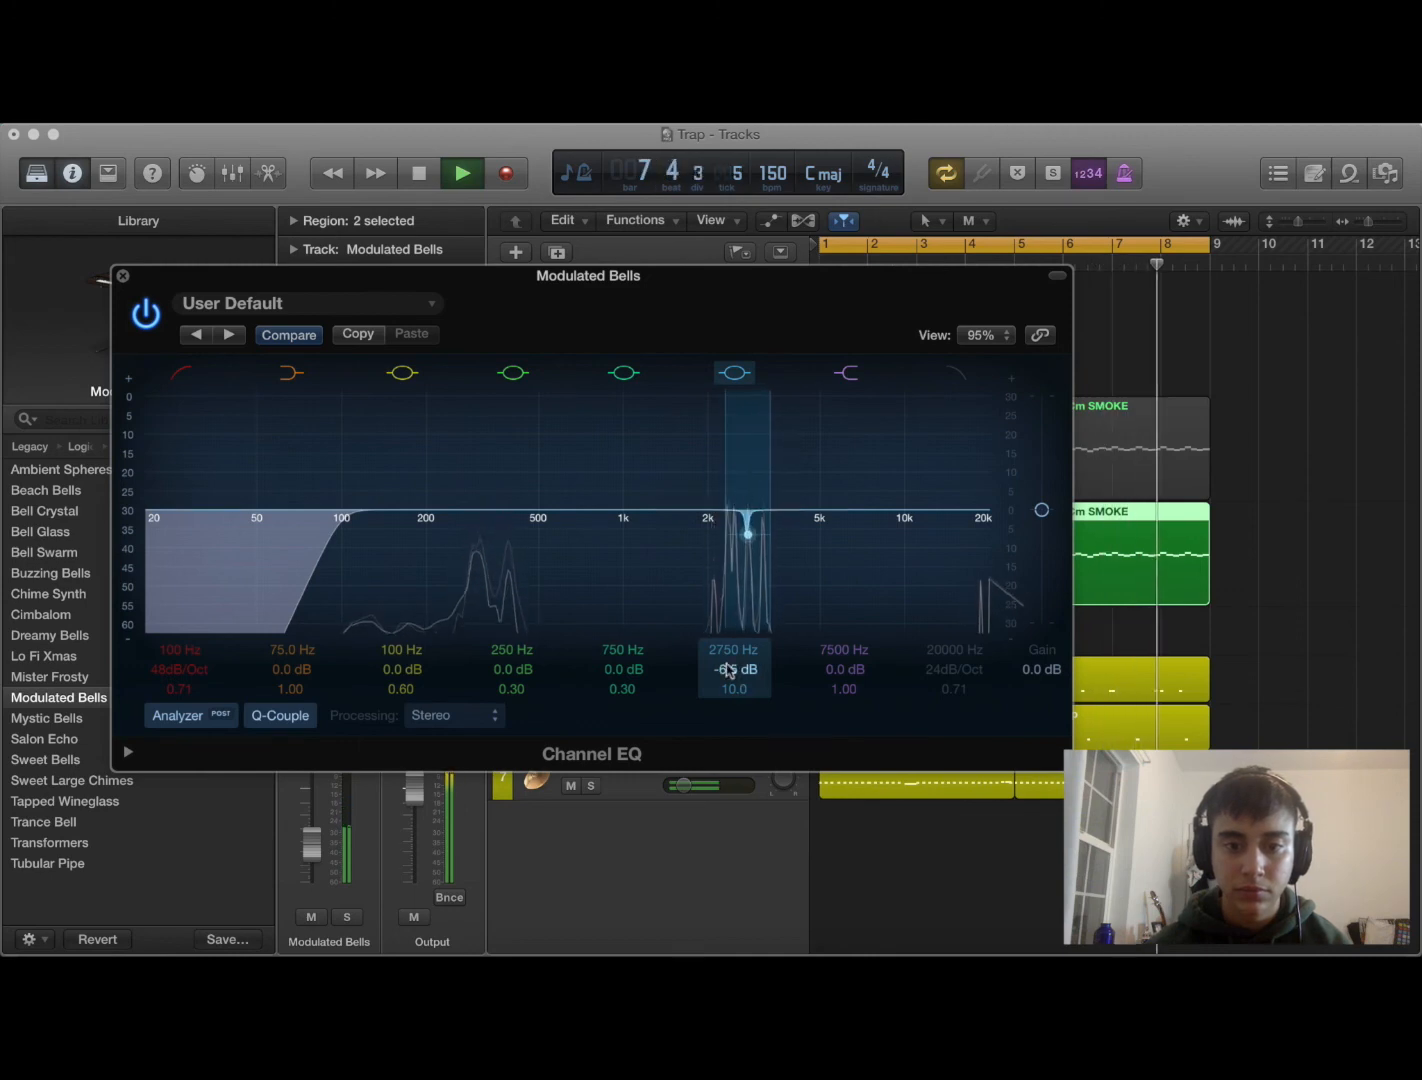
# Step: Unmute MELODY (MIDI), lower Modulated Bells to -17.2 dB and MELODY (MIDI) slightly against the loop, and hide the Library
pyautogui.click(124, 276)
pyautogui.click(570, 427)
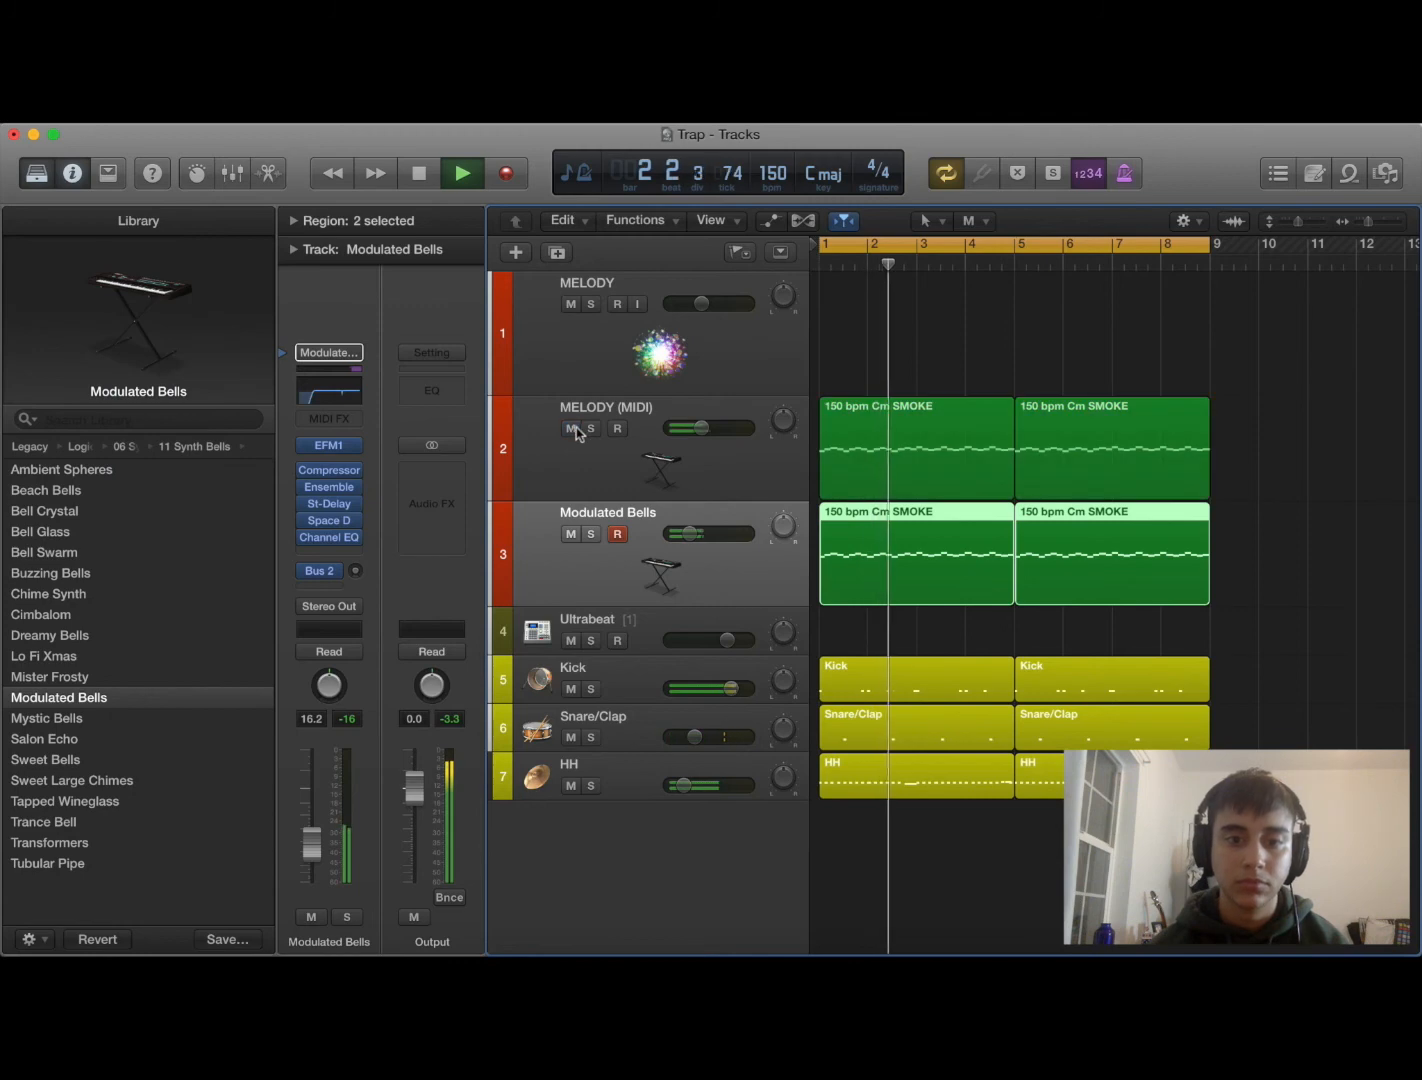
pyautogui.moveTo(722, 545)
pyautogui.mouseDown()
pyautogui.moveTo(699, 535)
pyautogui.moveTo(713, 540)
pyautogui.mouseUp()
pyautogui.moveTo(708, 432); pyautogui.dragTo(694, 432)
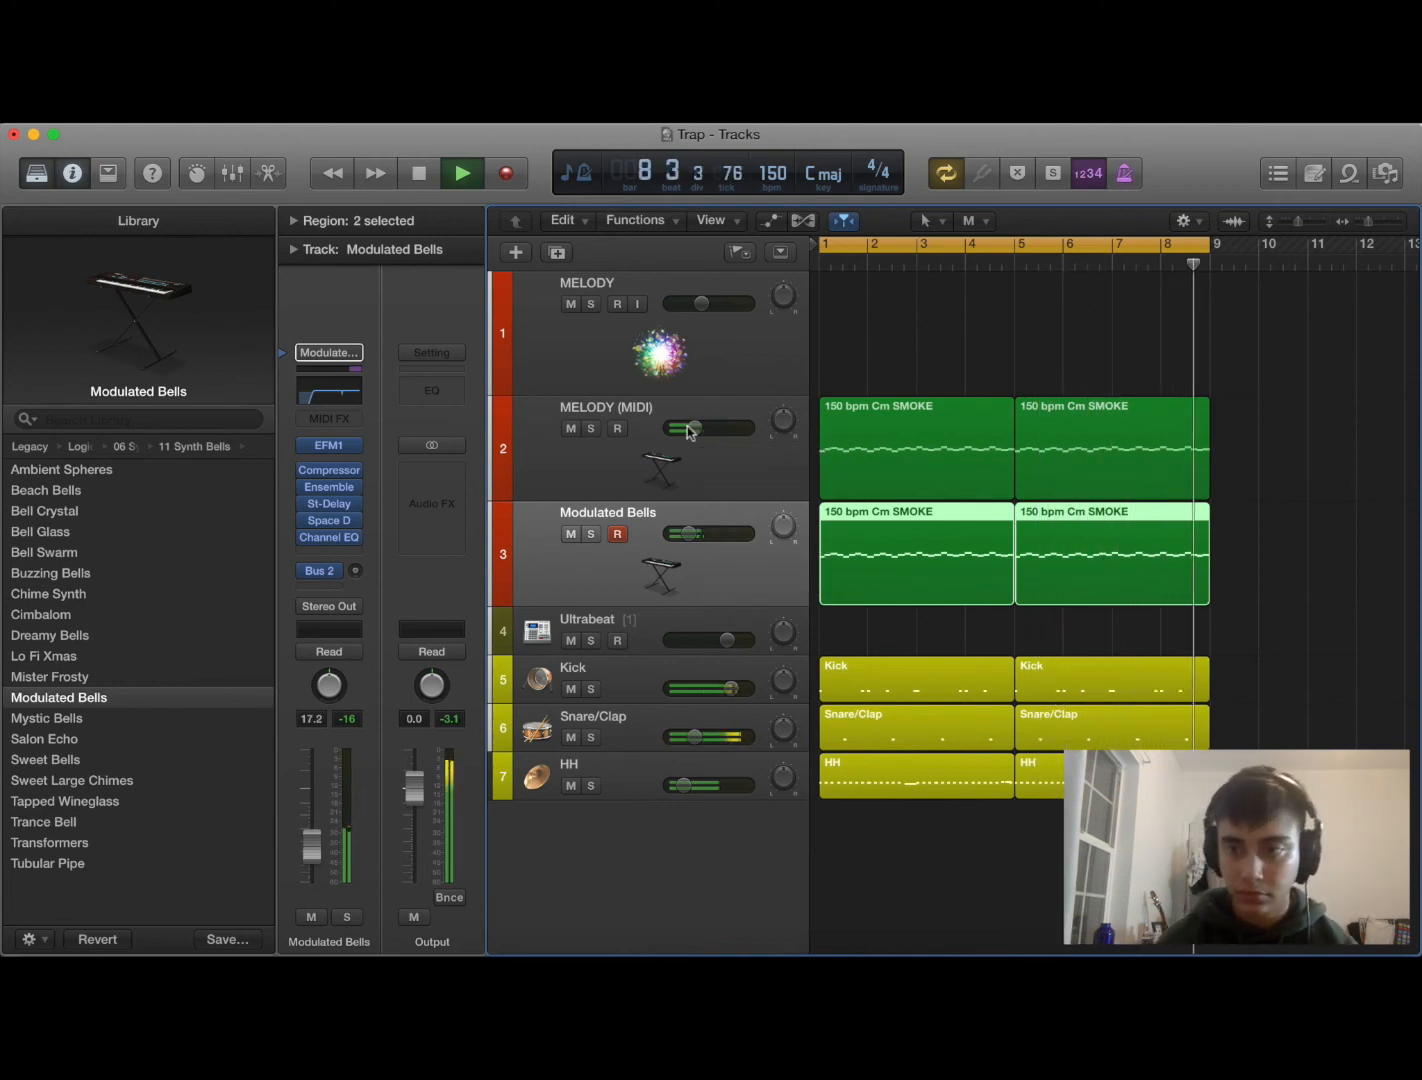
pyautogui.press('space')
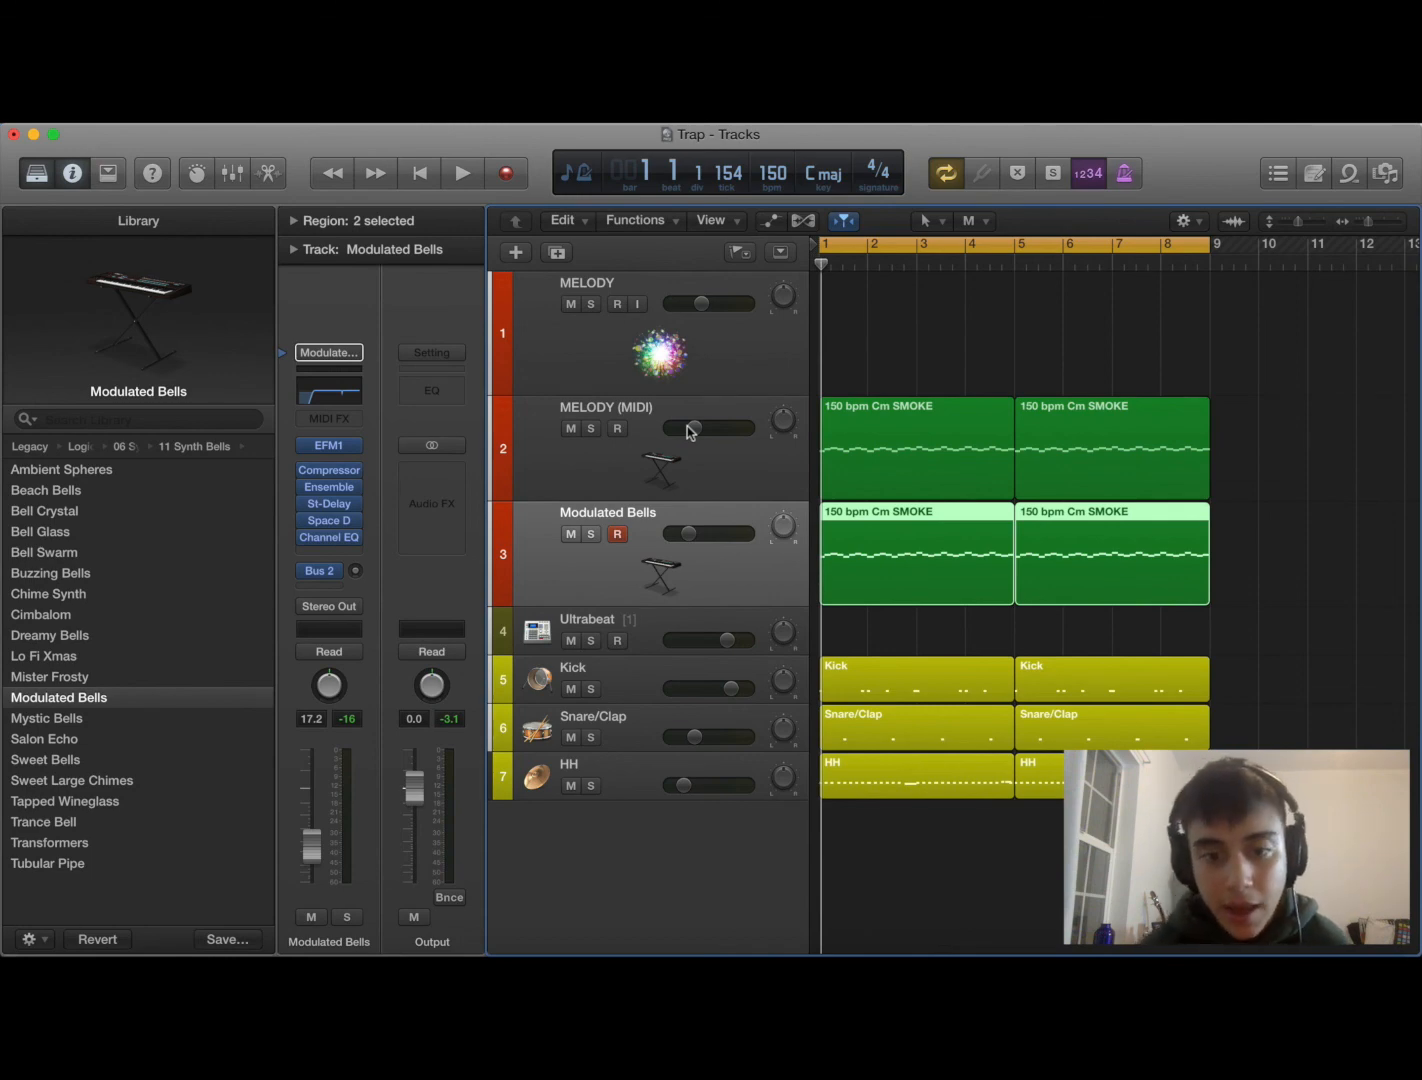
pyautogui.click(39, 182)
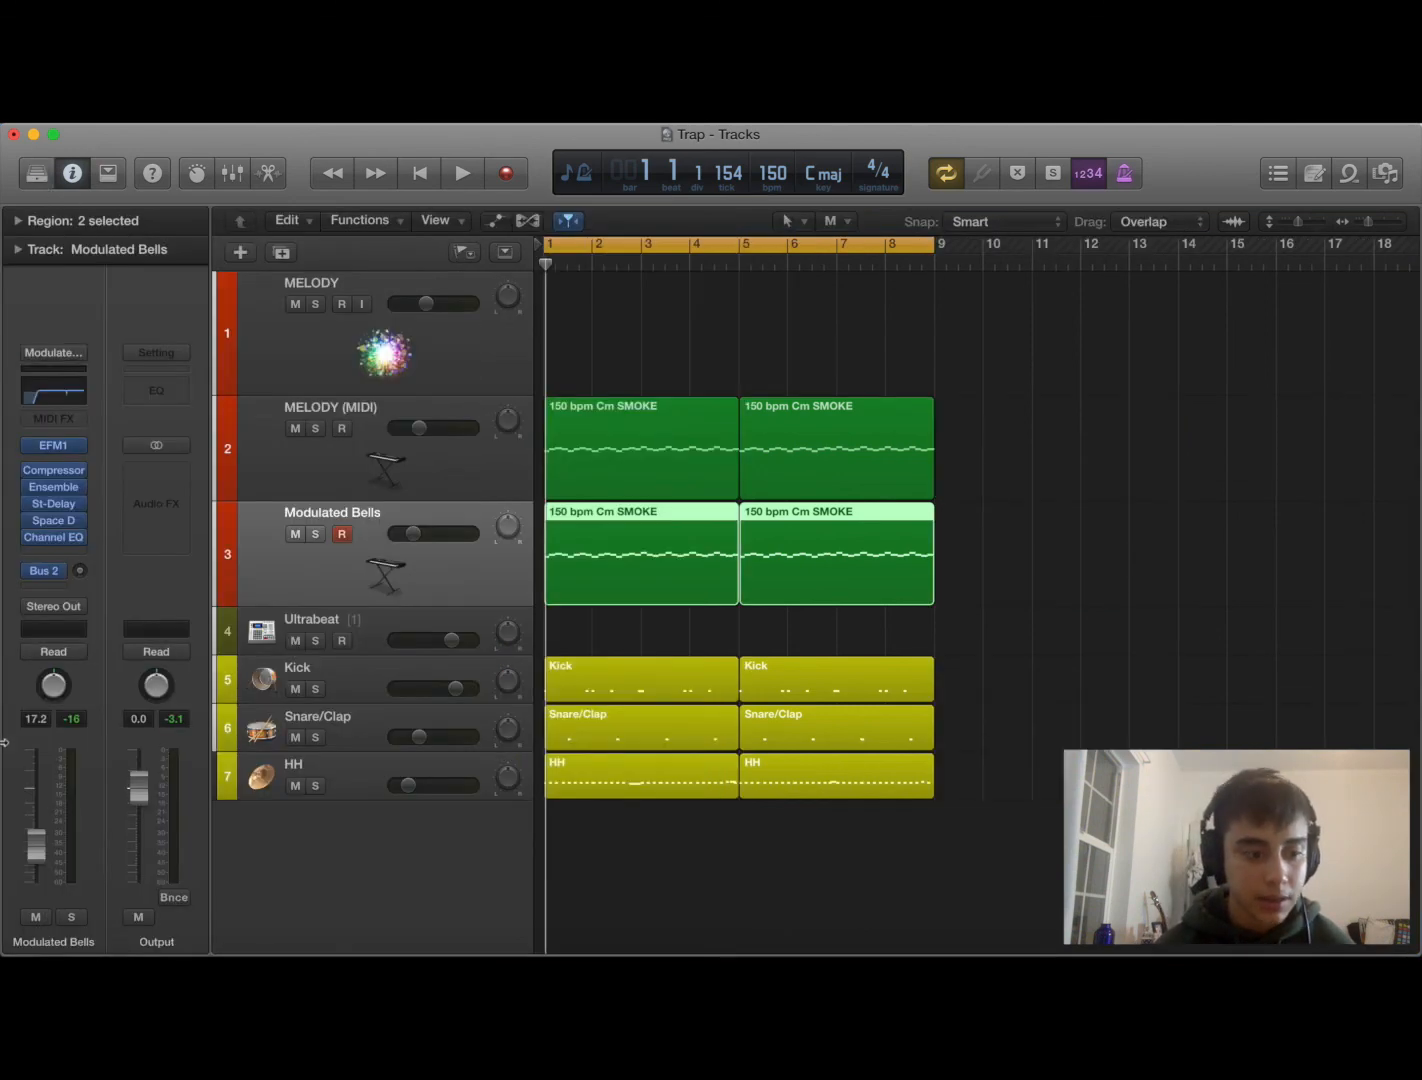
# Step: Switch to Finder and go back to the Ultimate Melody Essentials GOLD folder to view its contents
pyautogui.click(30, 966)
pyautogui.scroll(5, 1165, 452)
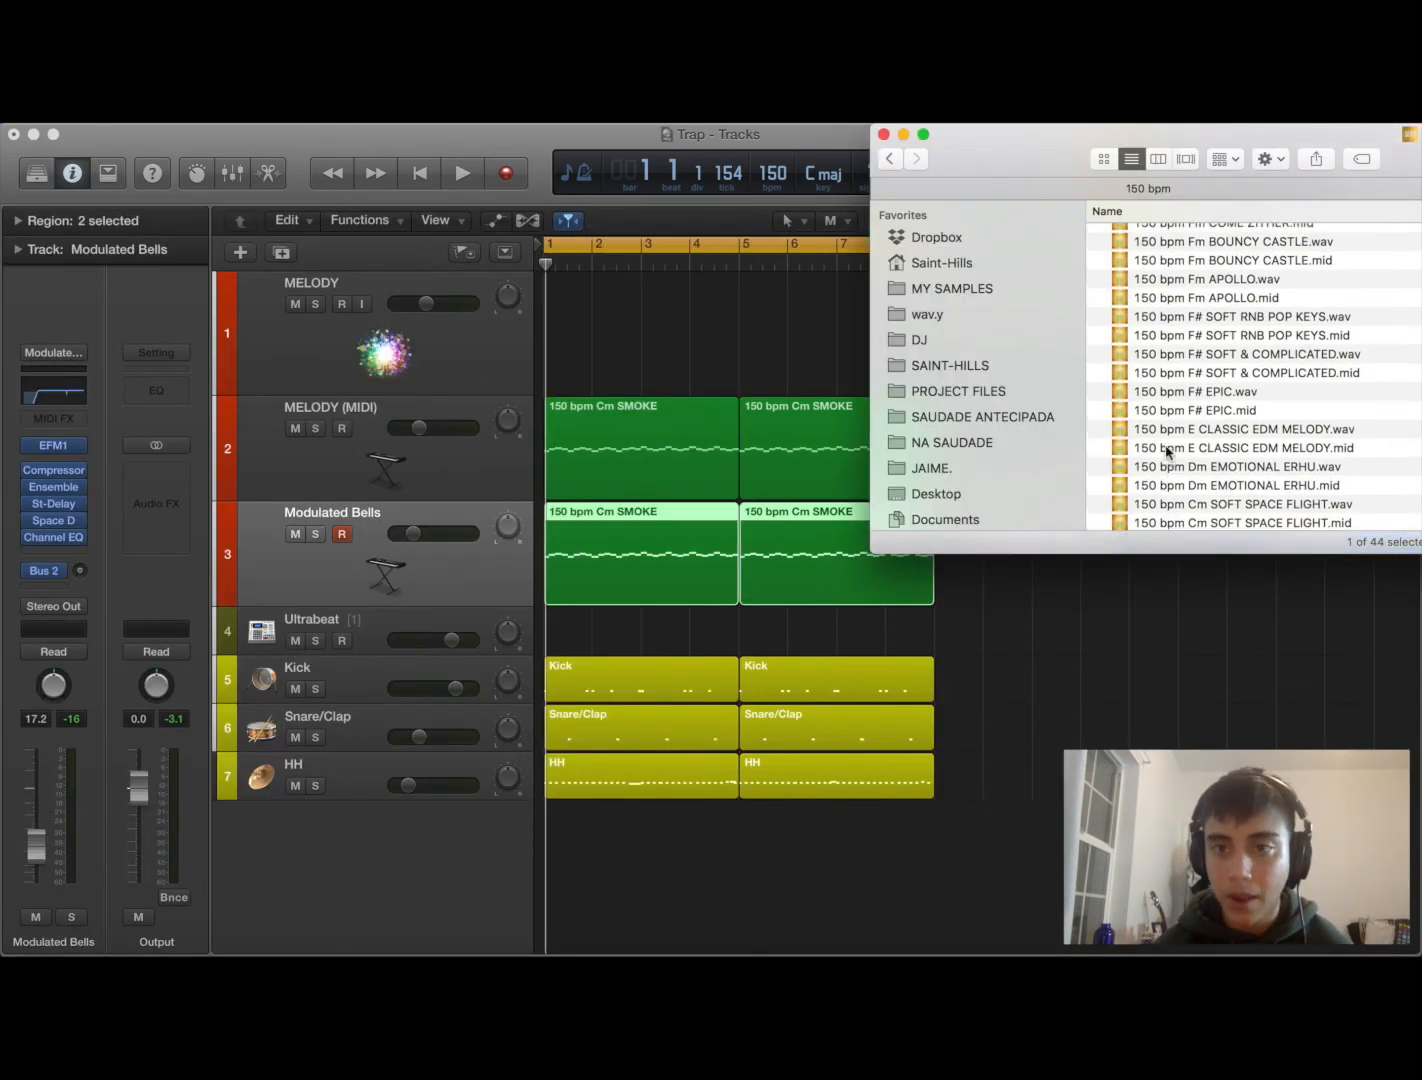
pyautogui.doubleClick(1031, 143)
pyautogui.click(490, 160)
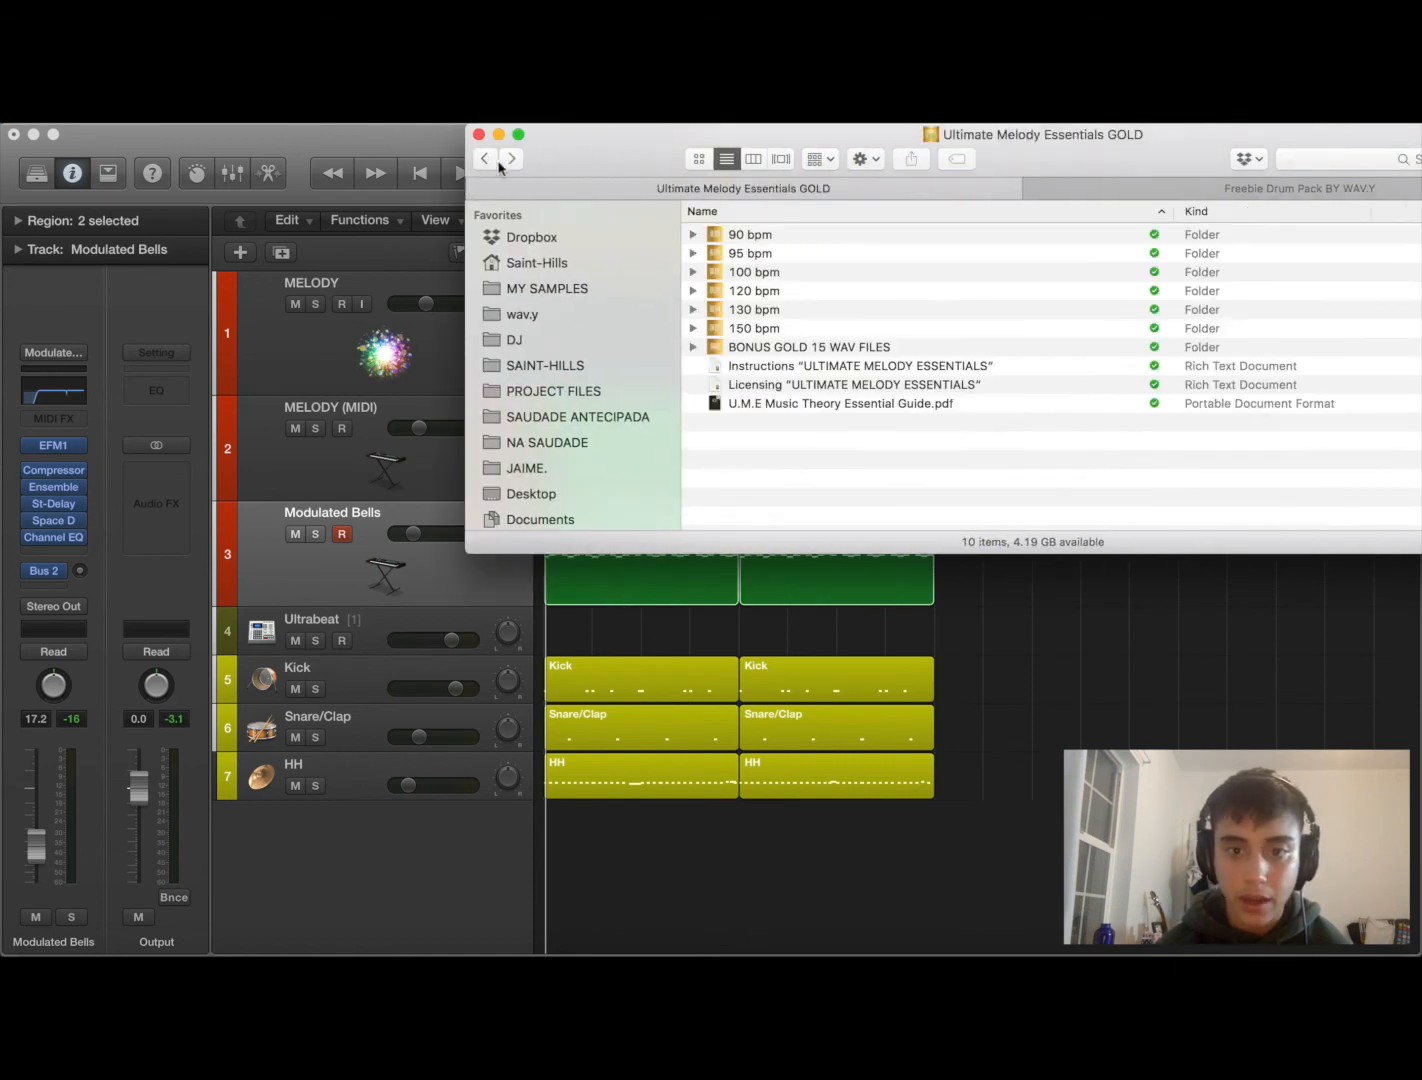
pyautogui.moveTo(610, 167); pyautogui.dragTo(532, 360)
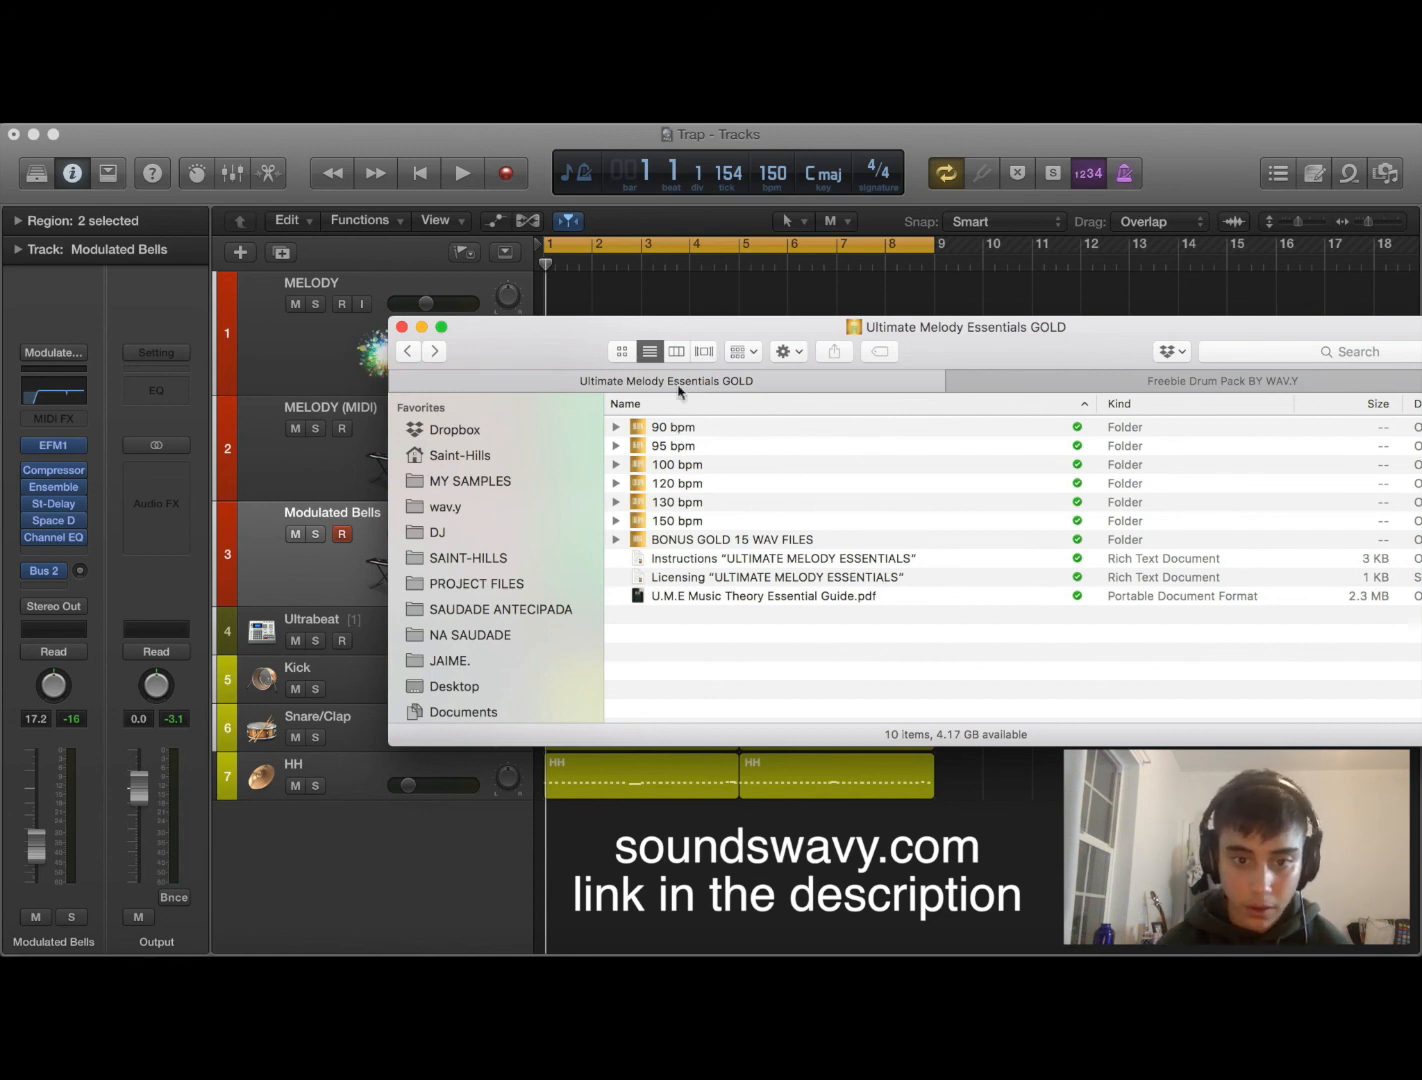
pyautogui.moveTo(618, 392); pyautogui.dragTo(888, 203)
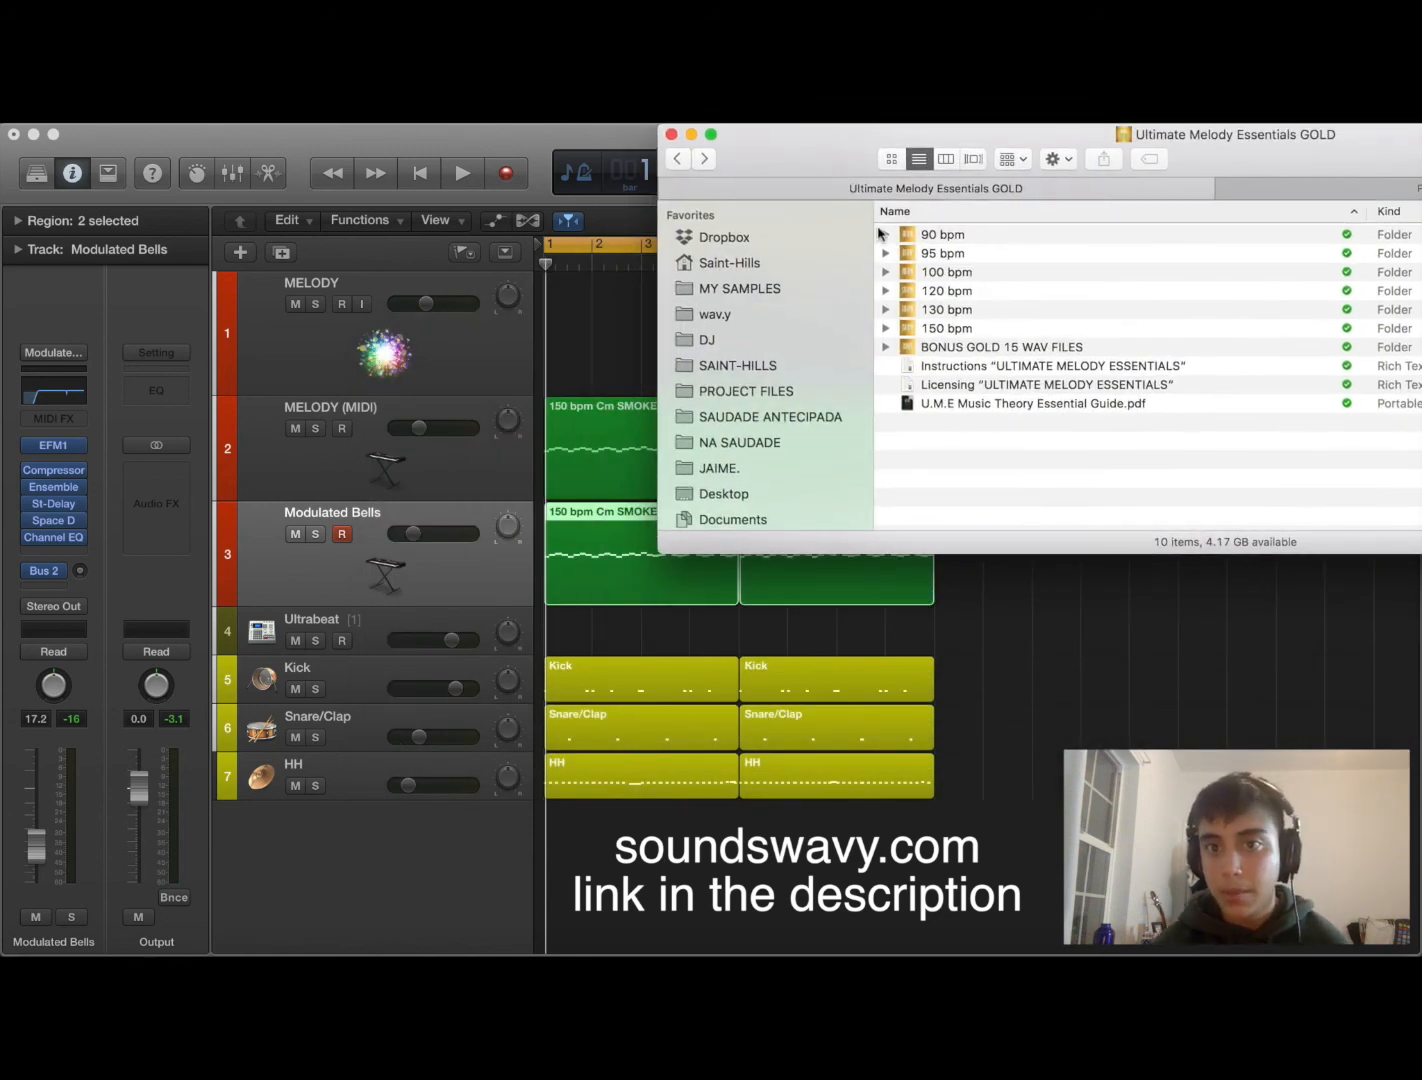
# Step: Expand the 90 bpm folder, preview 90 bpm A# LO FI PIANO MELODY.wav and collapse the folder again
pyautogui.click(880, 235)
pyautogui.click(885, 235)
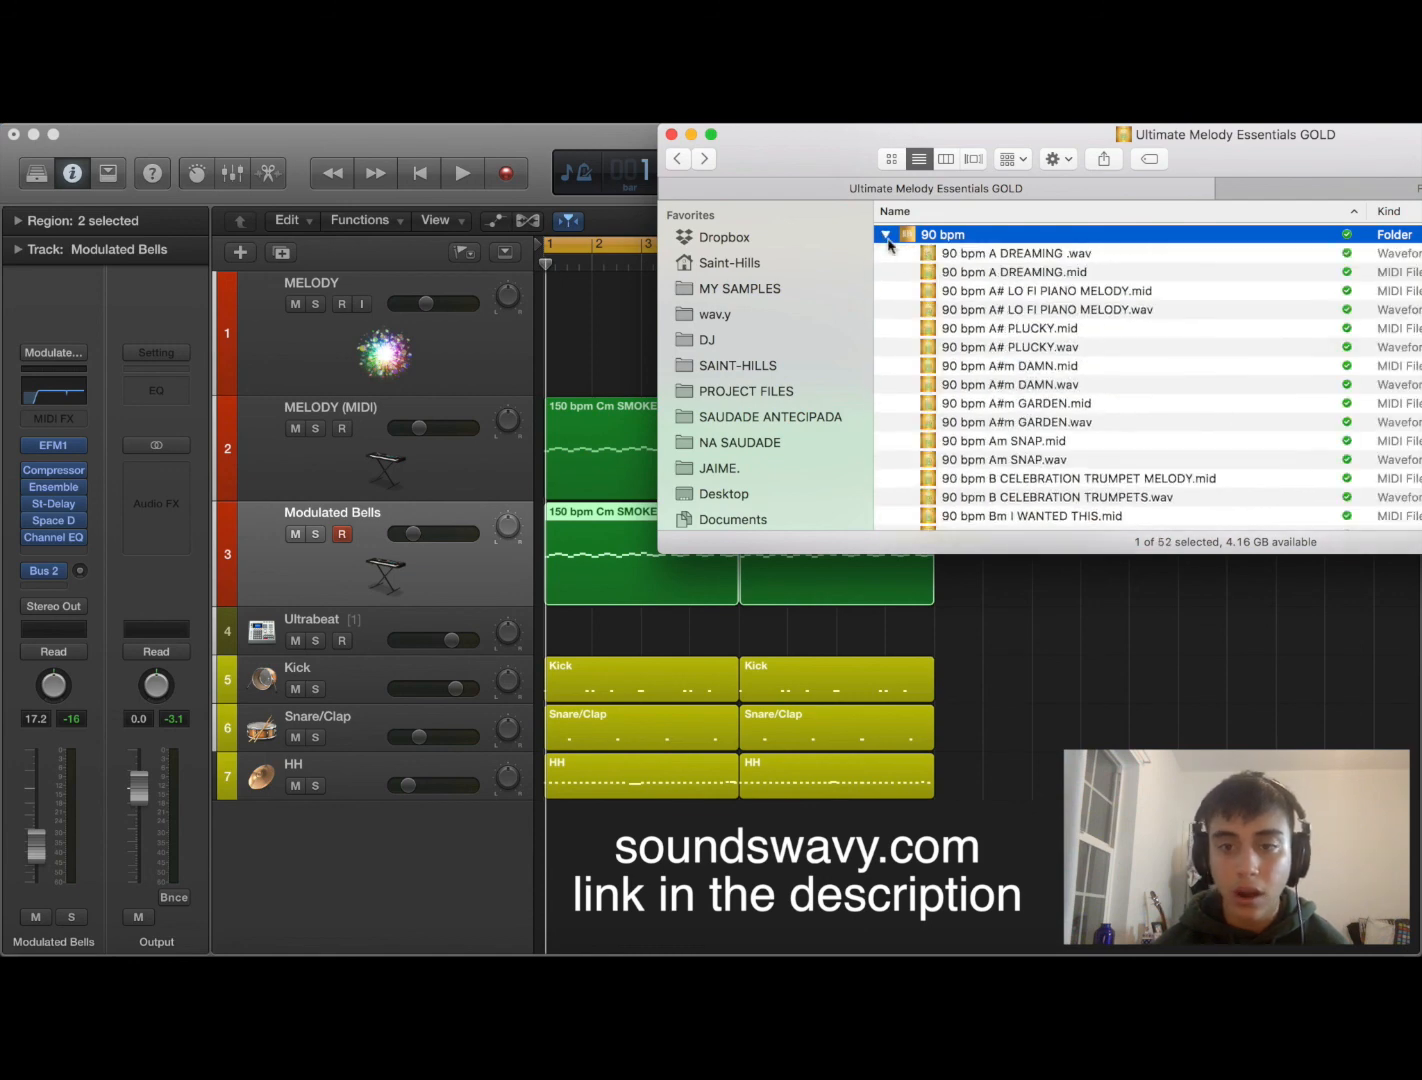
pyautogui.click(922, 312)
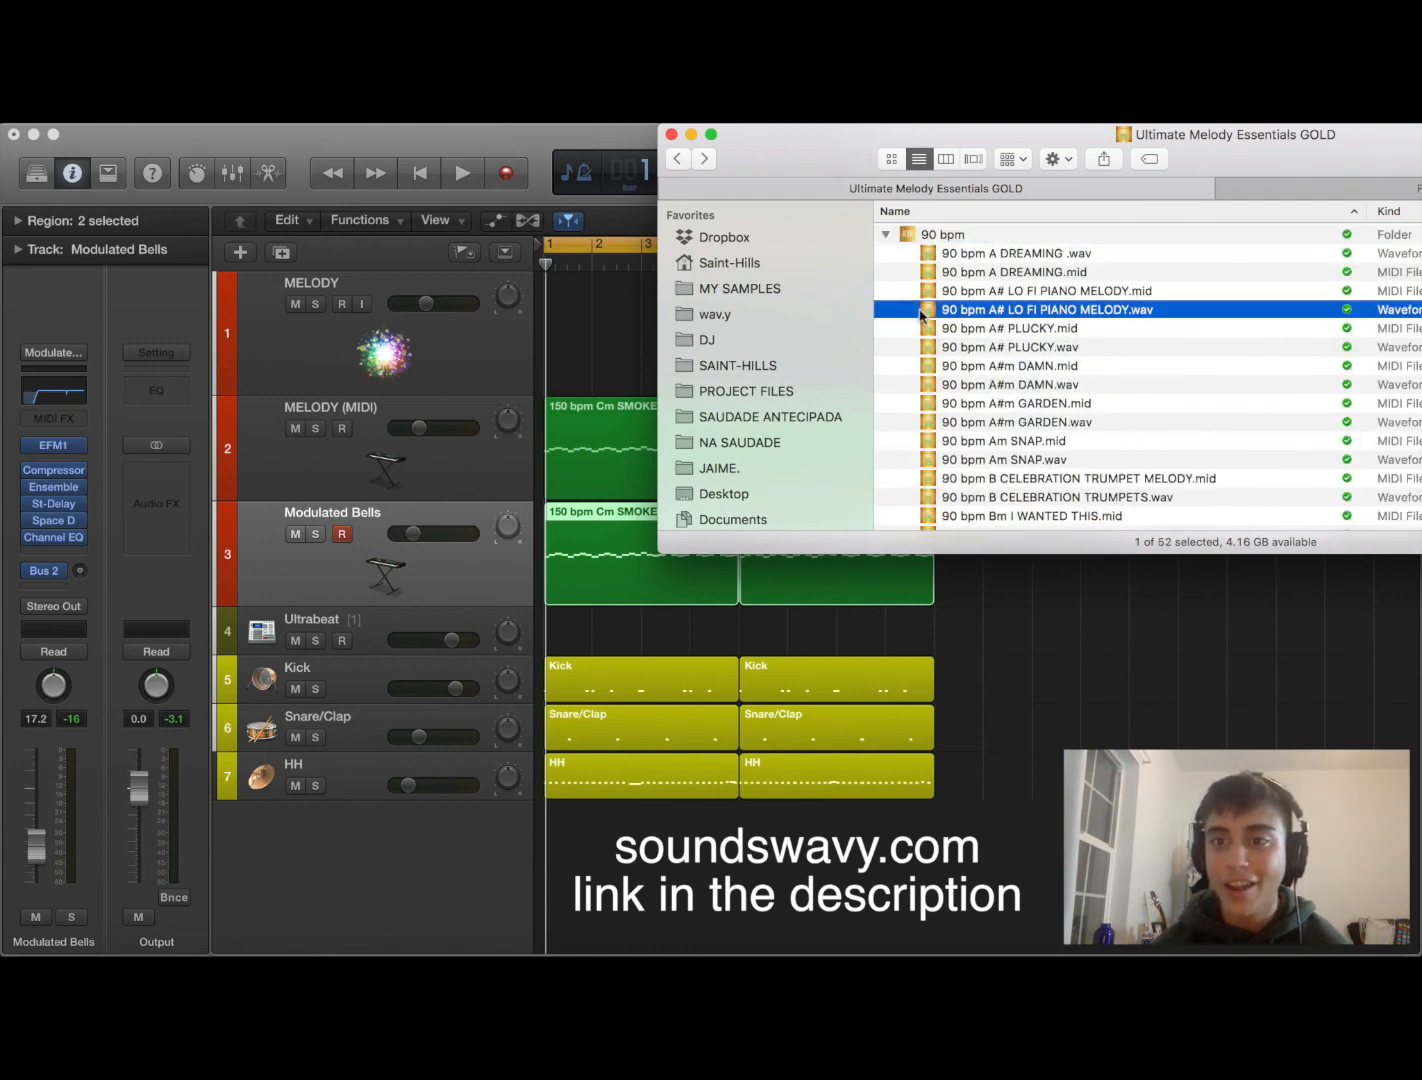
pyautogui.press('space')
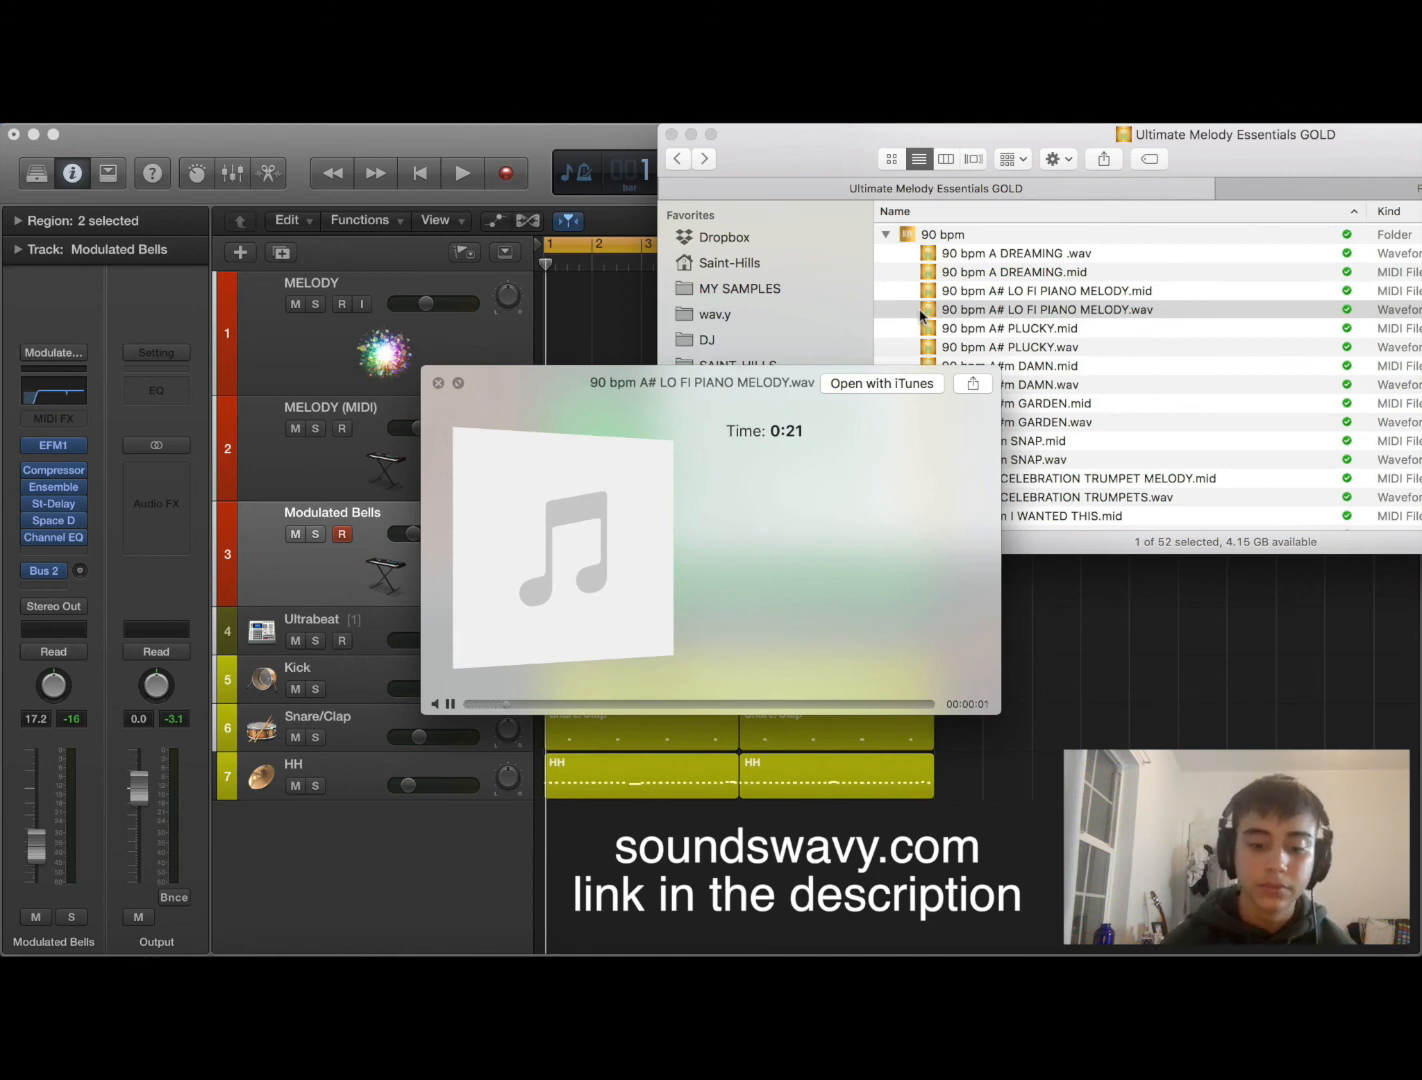
pyautogui.press('space')
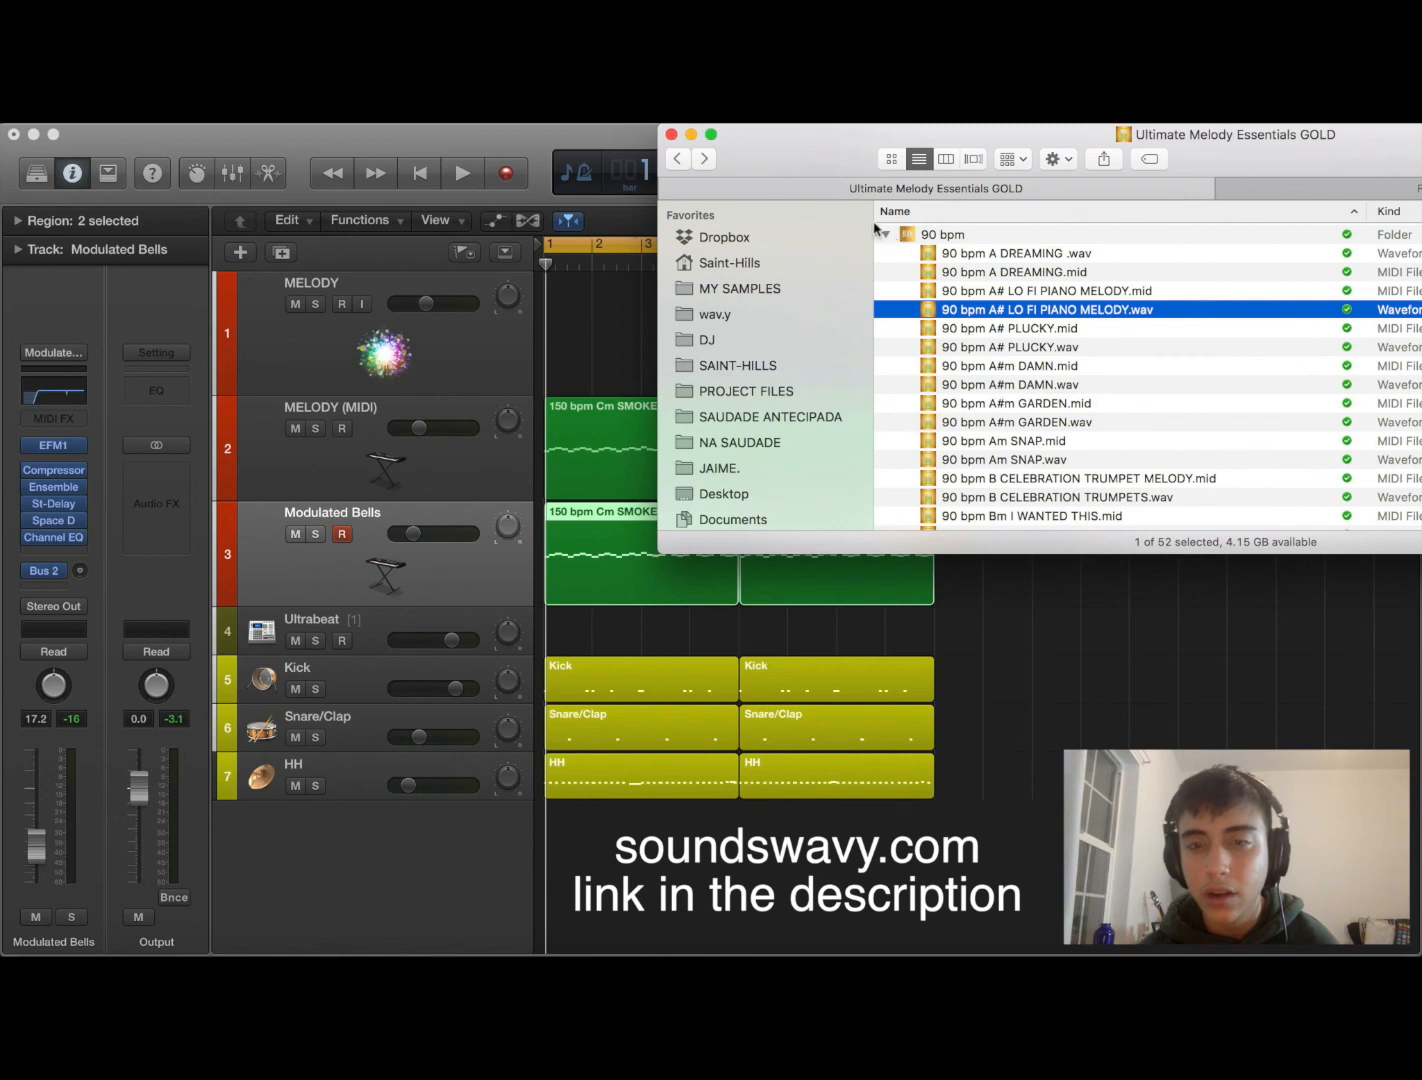
pyautogui.click(878, 233)
pyautogui.click(886, 234)
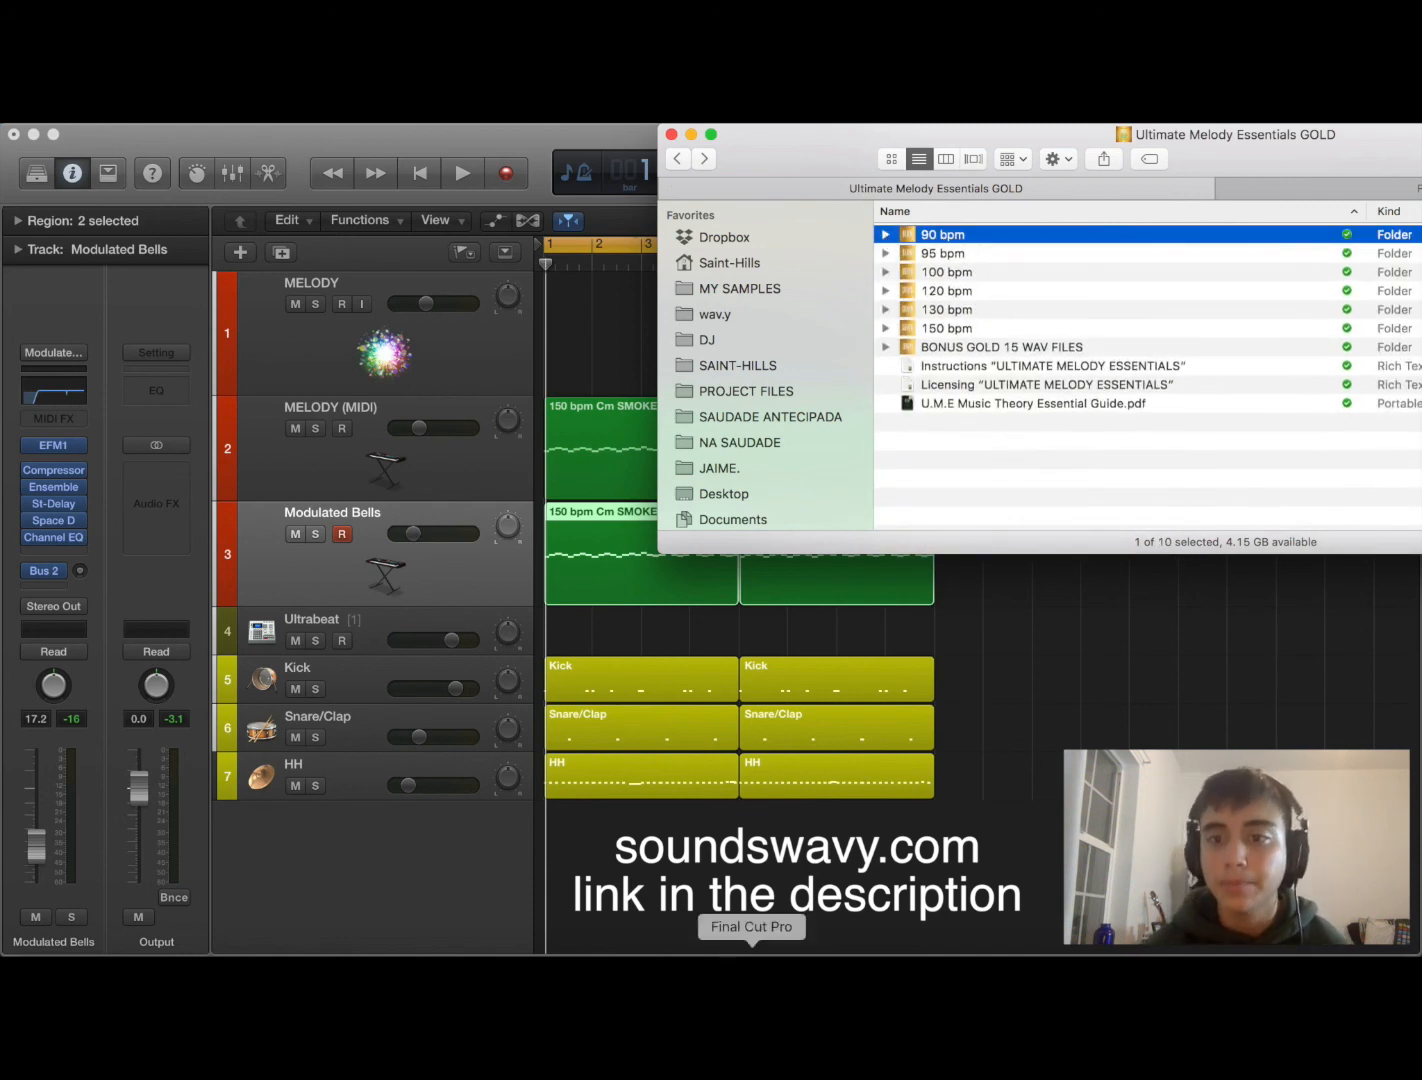
# Step: Preview the opening pages of U.M.E Music Theory Essential Guide.pdf, close the preview and return to the Logic Pro project
pyautogui.click(996, 404)
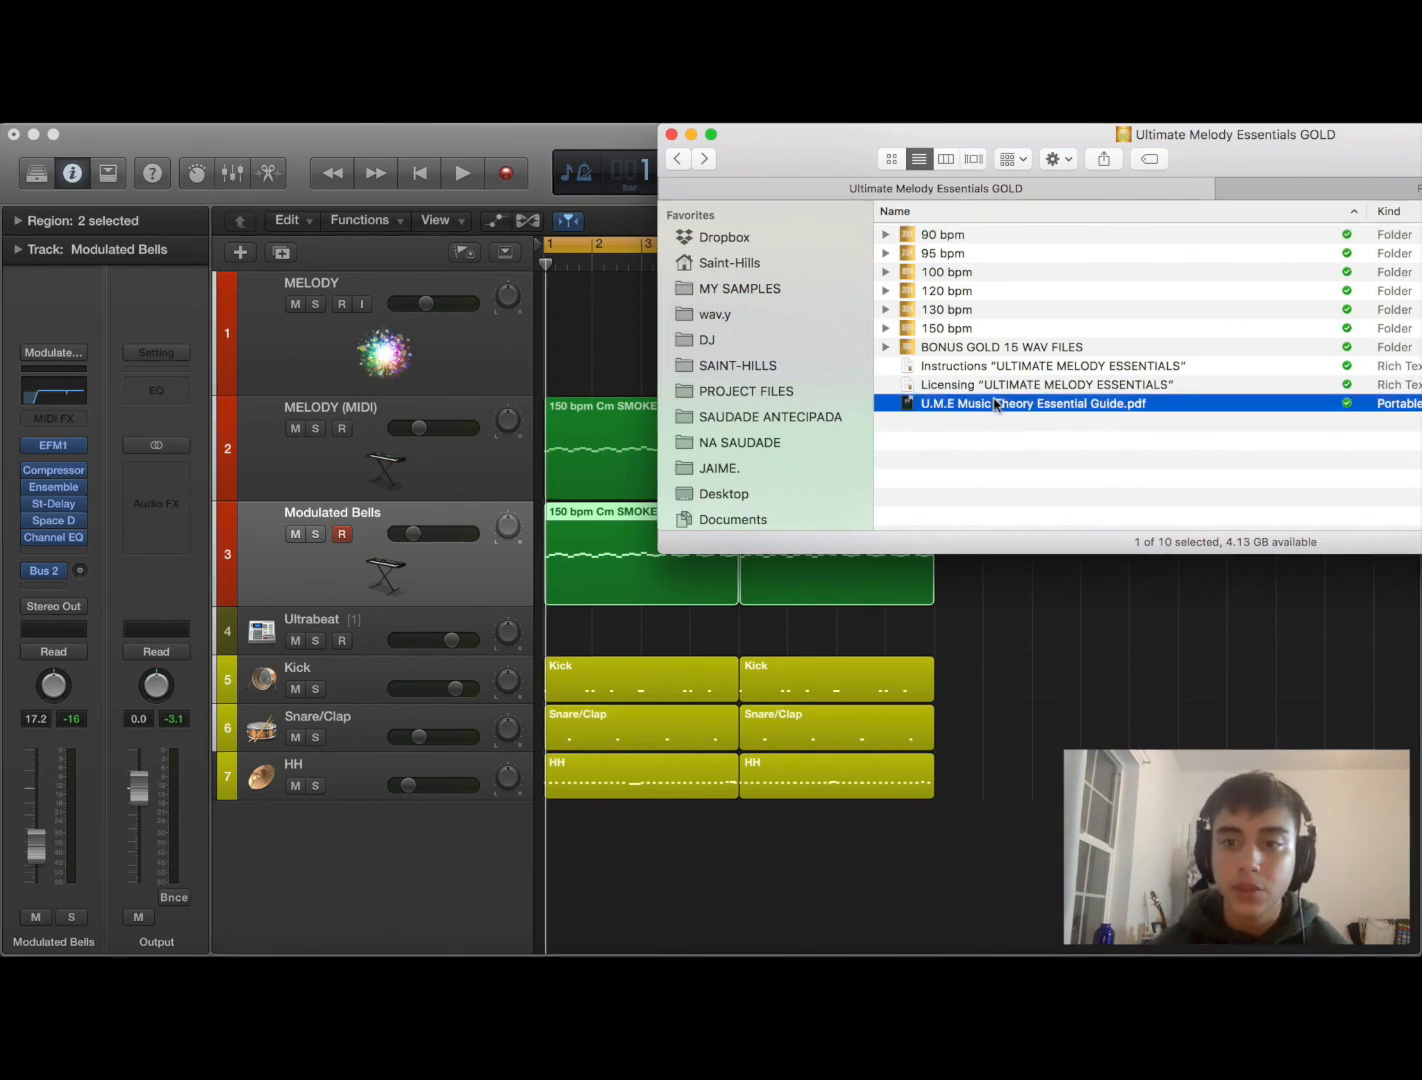
pyautogui.press('space')
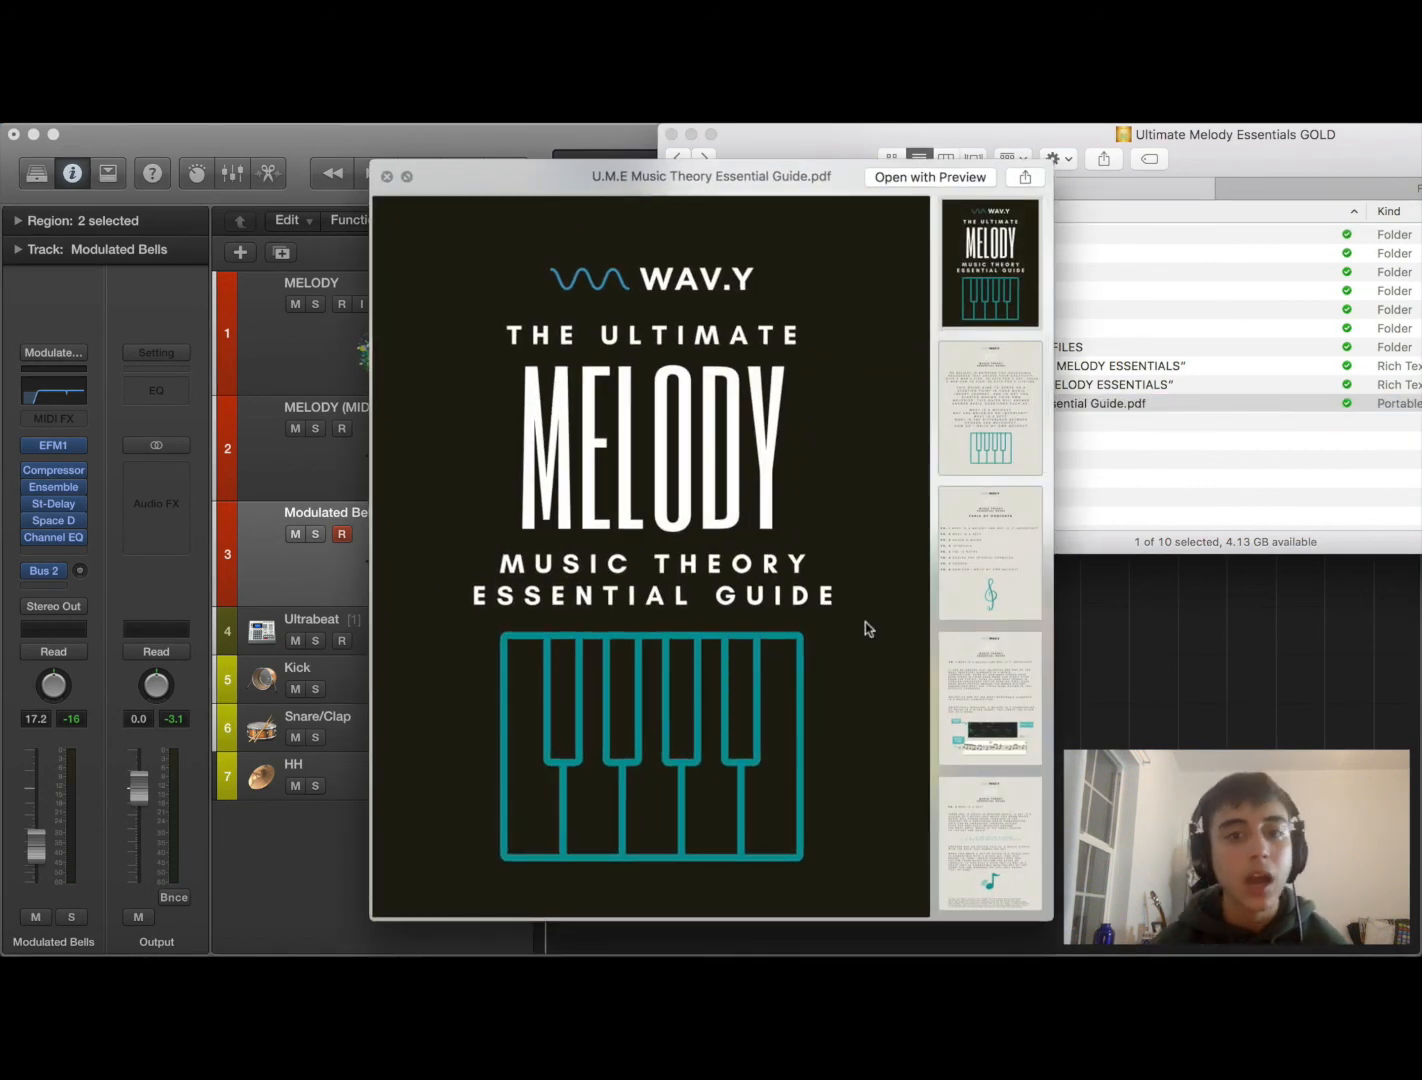
pyautogui.click(997, 464)
pyautogui.click(993, 563)
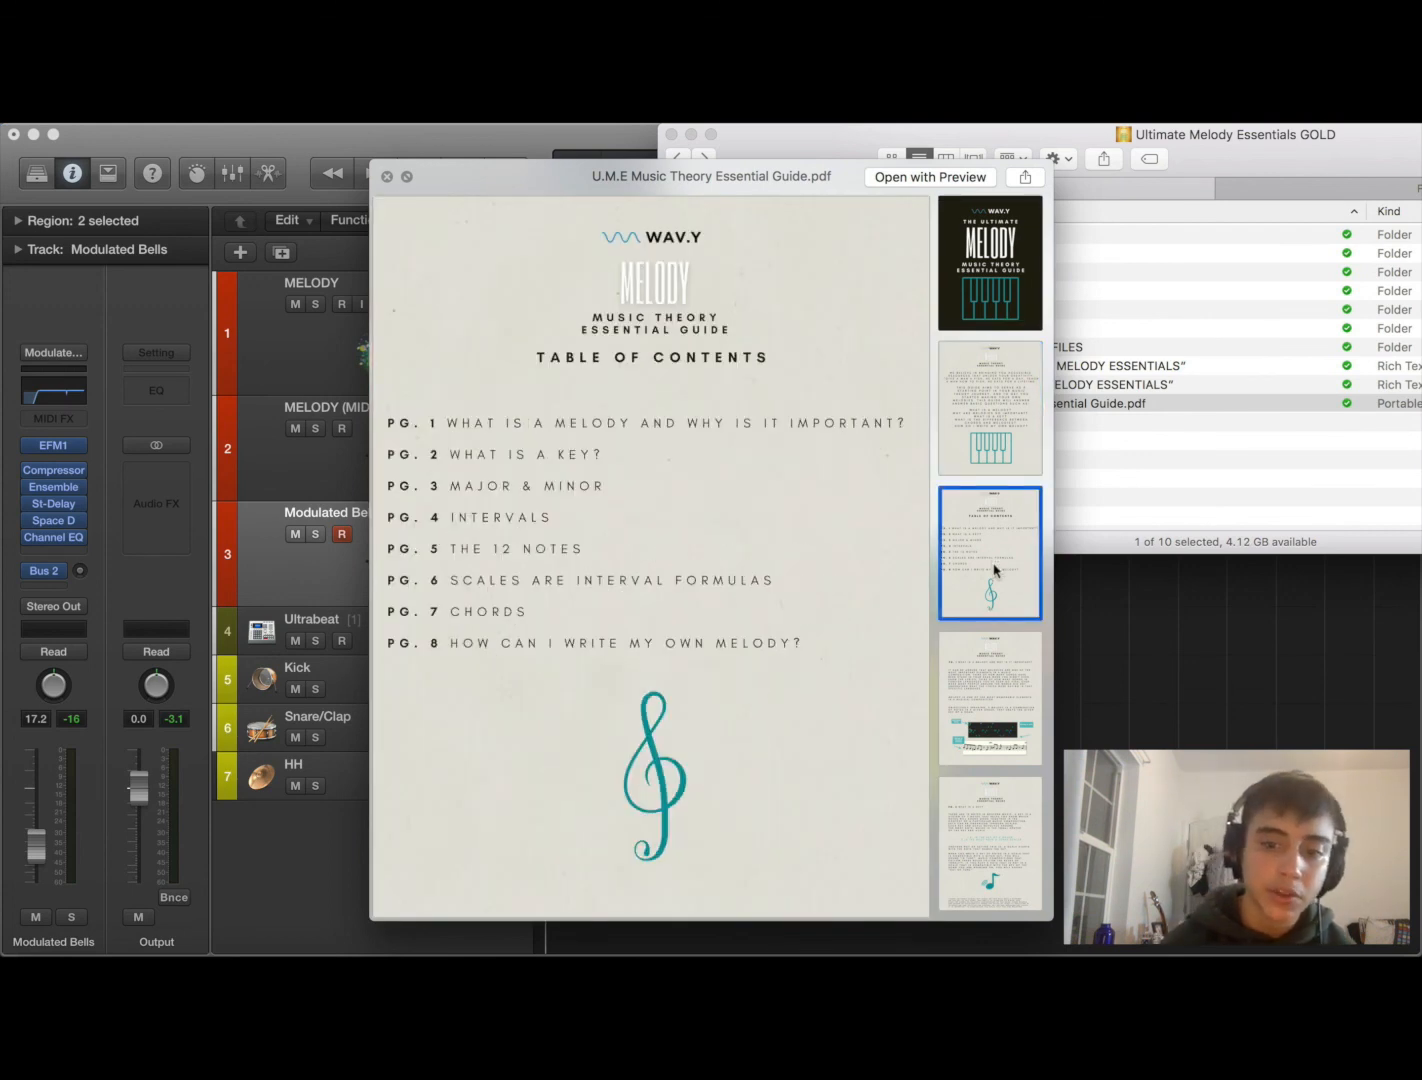
pyautogui.click(1006, 642)
pyautogui.press('space')
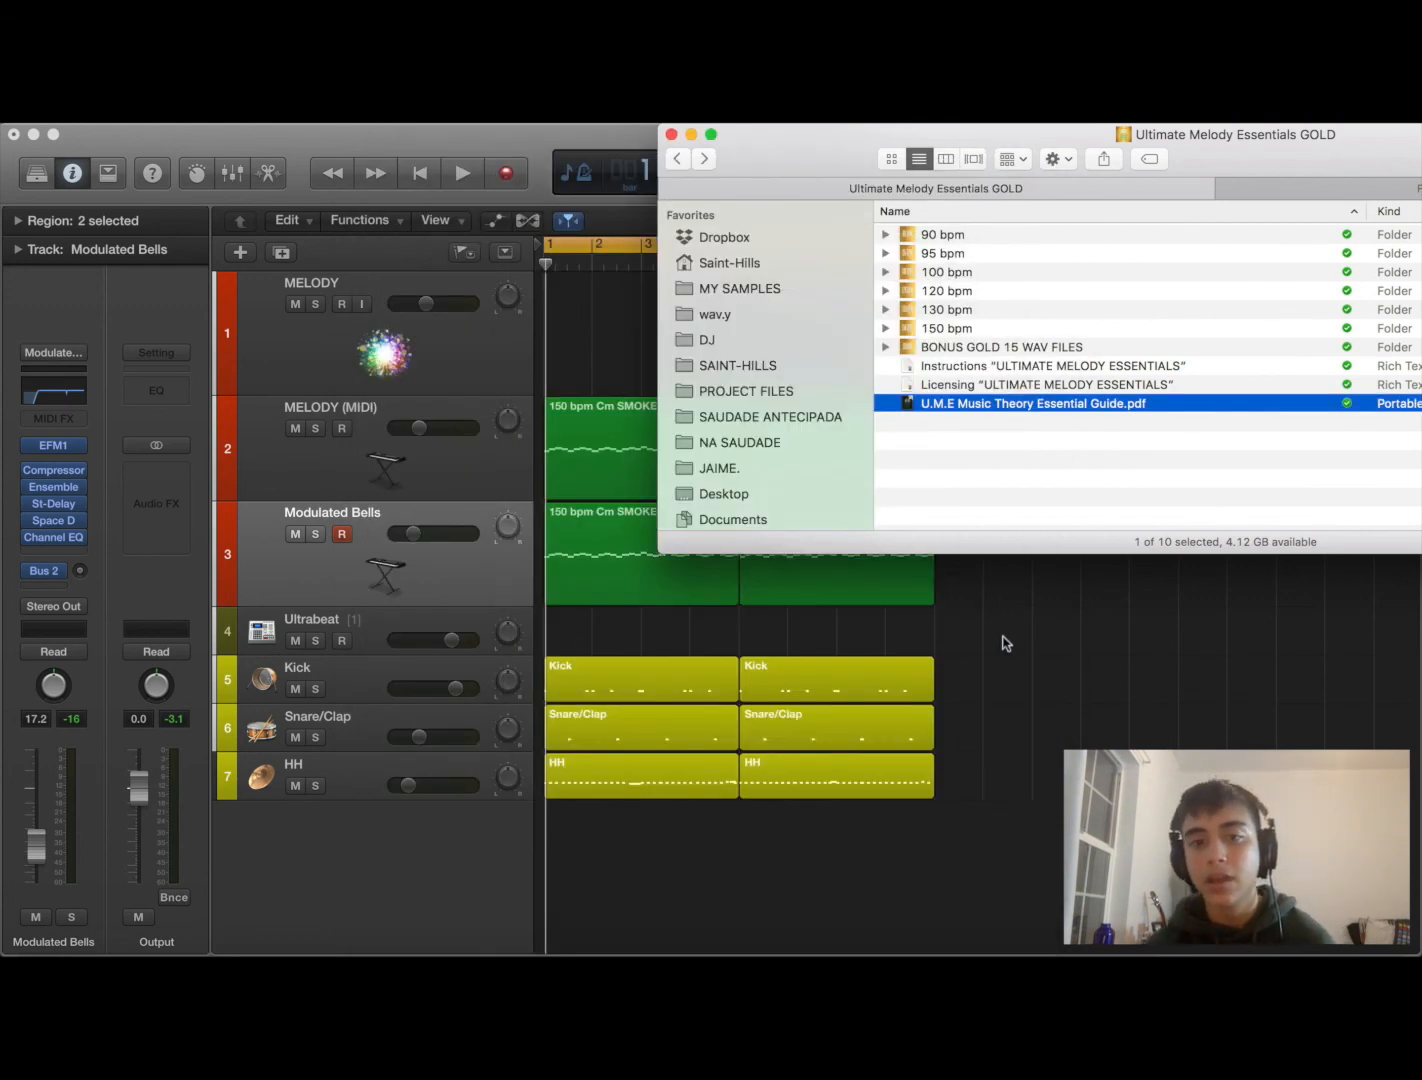
pyautogui.click(1006, 643)
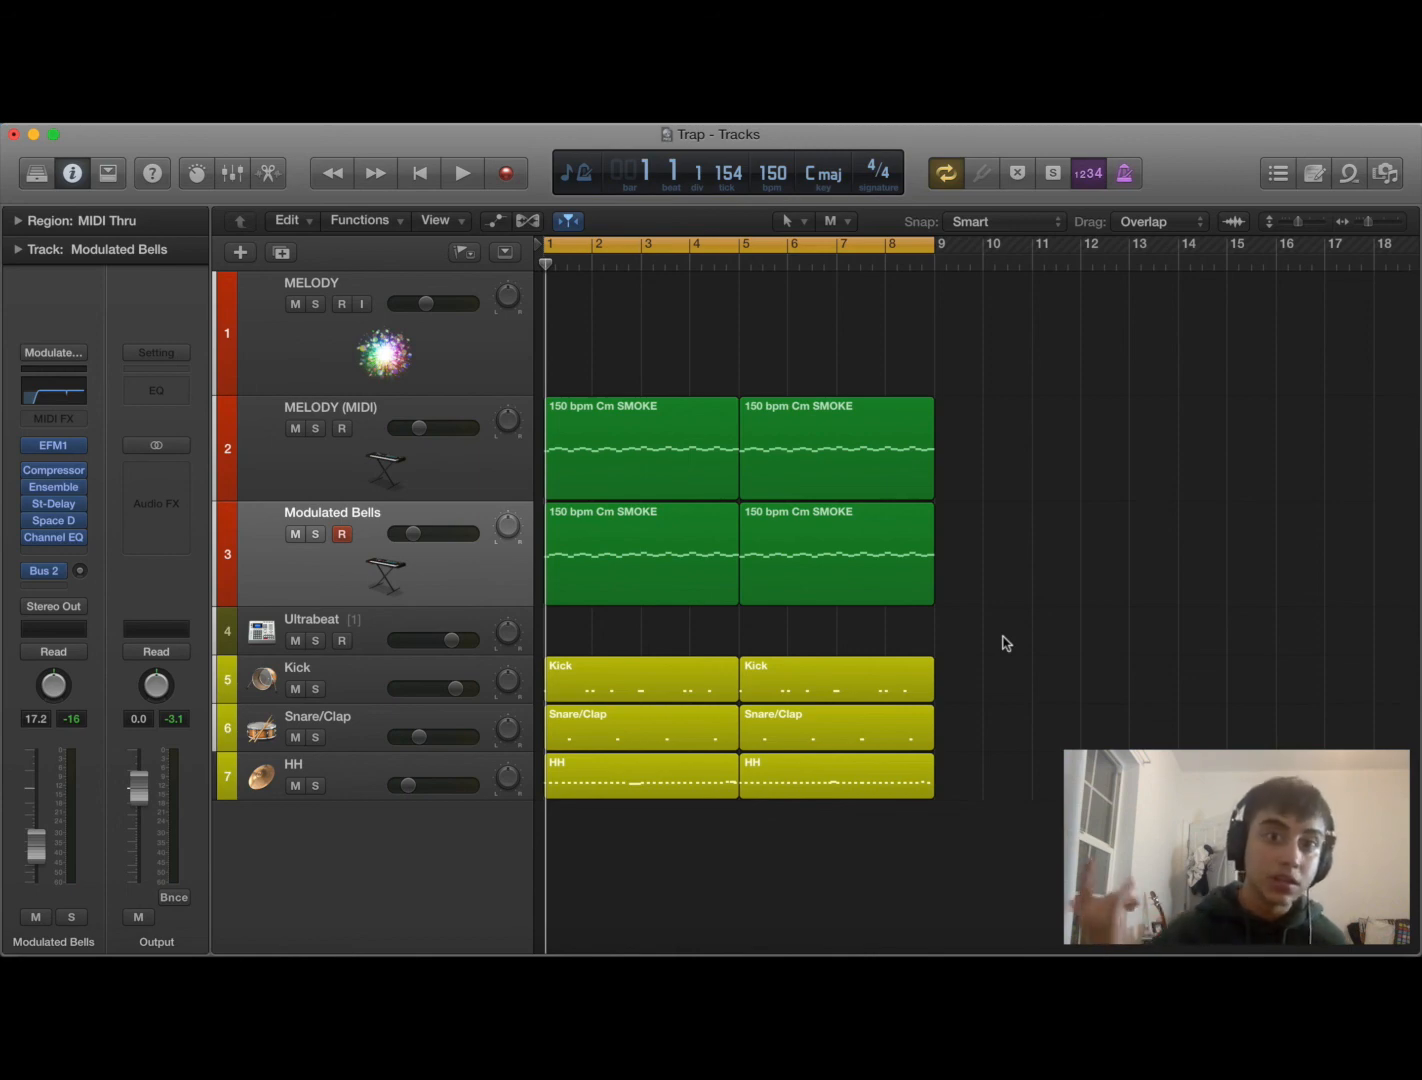